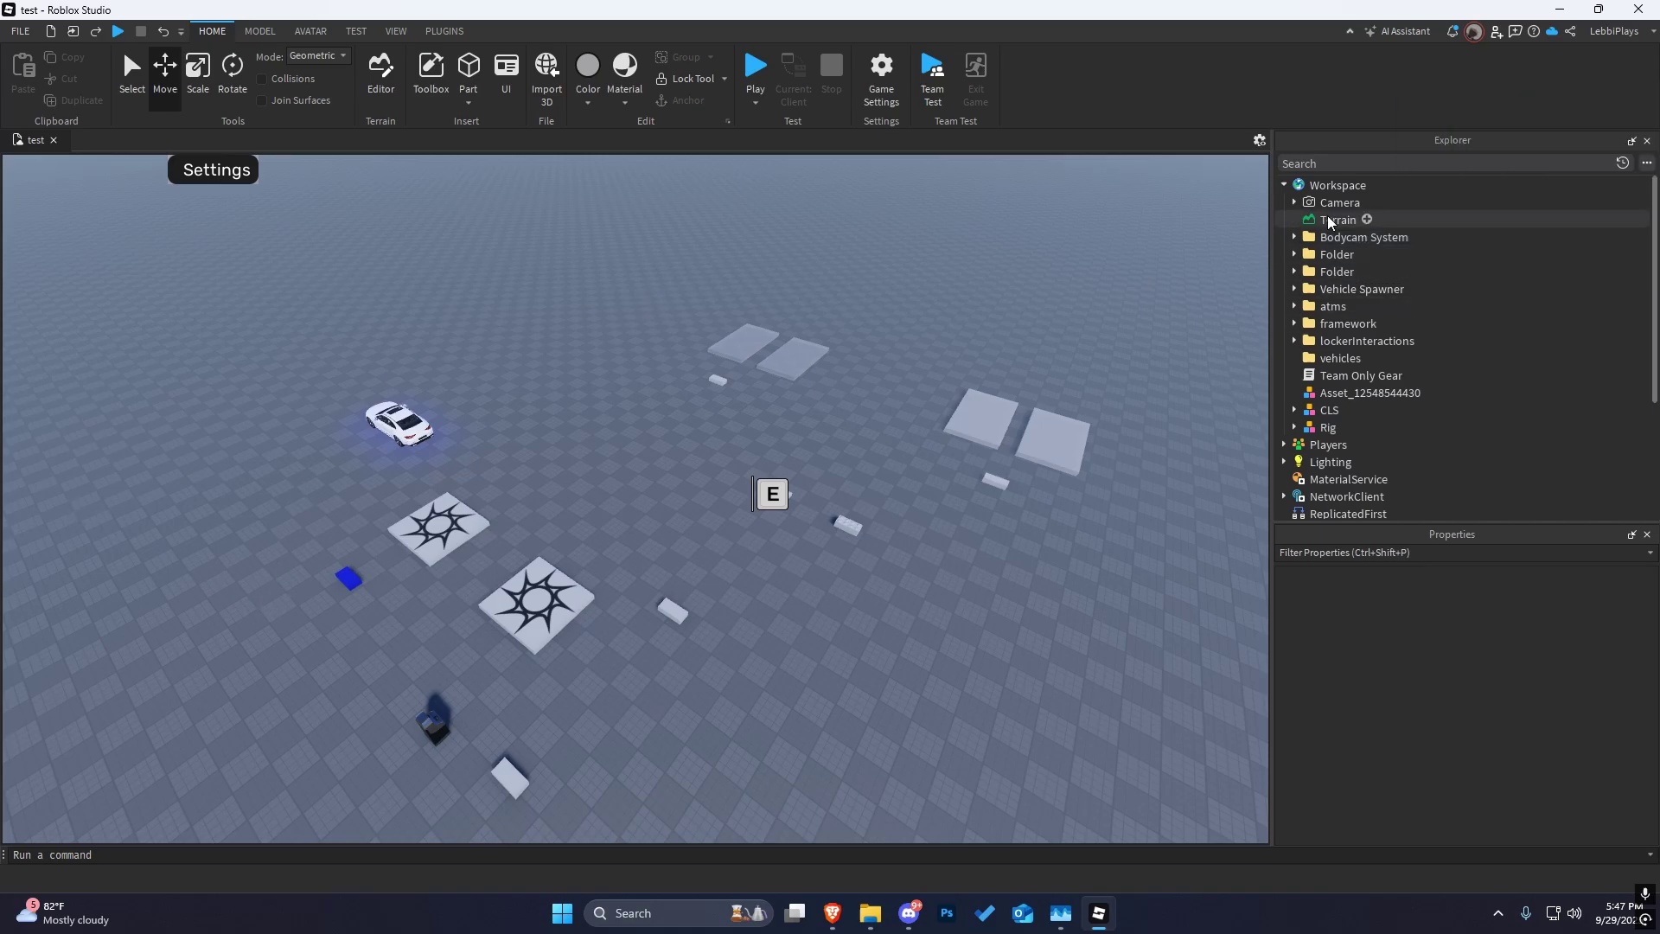
- Select the Bodycam System and framework folders in Workspace, then clear the selection
{"action": "left_click", "coordinate": [1324, 236]}
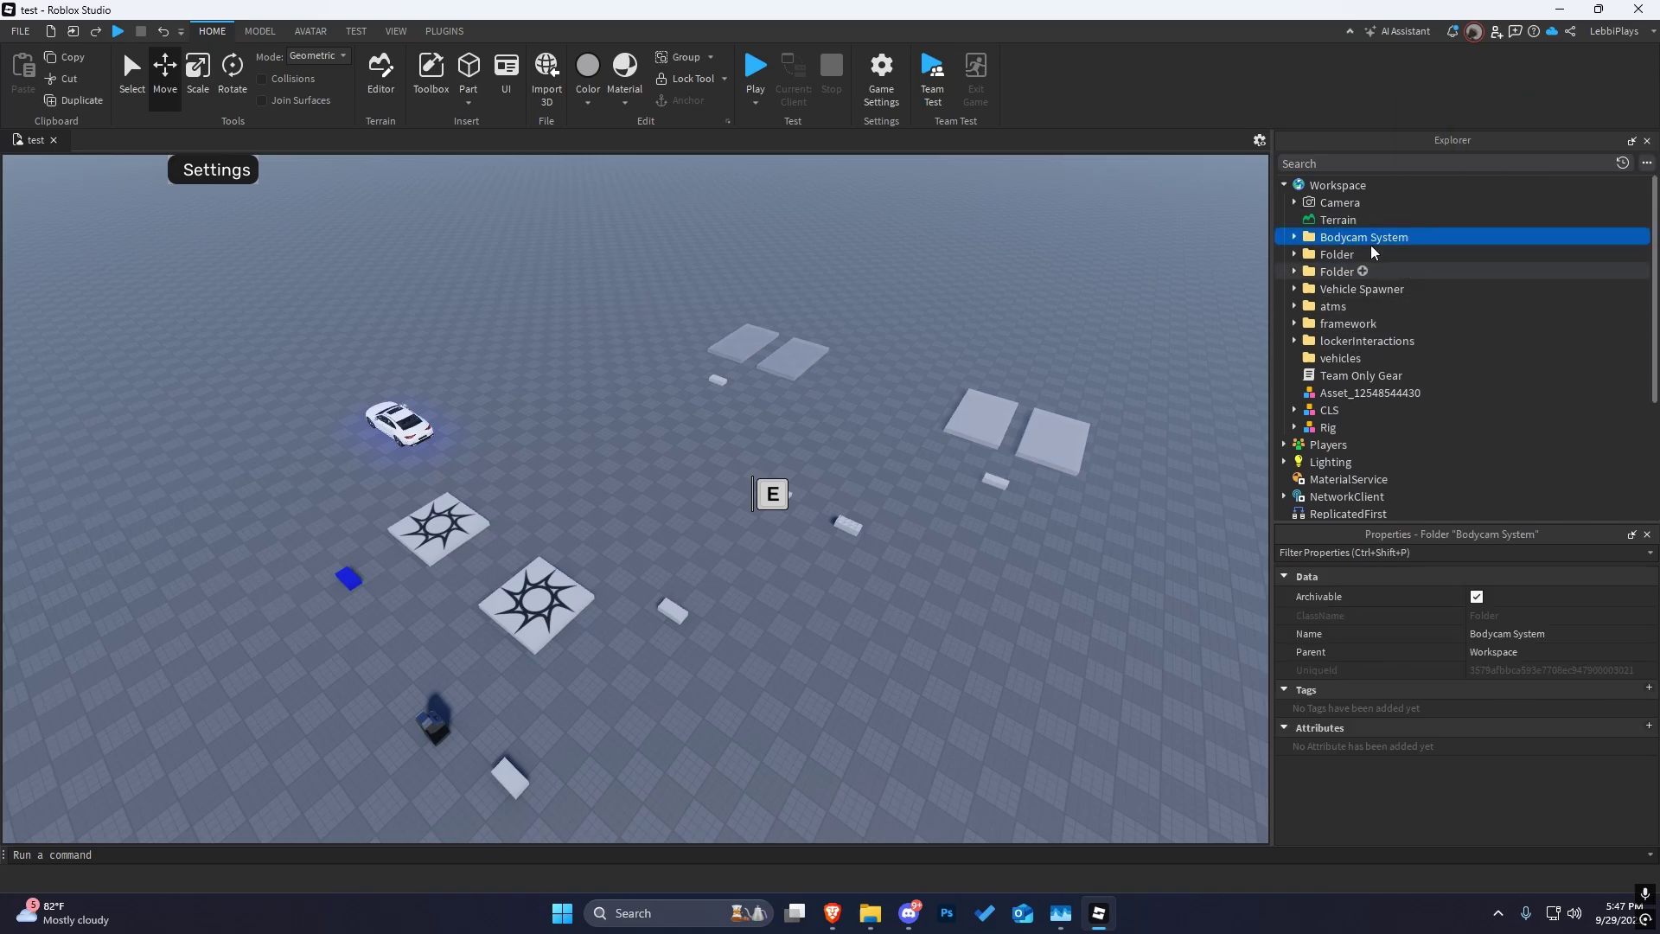
{"action": "left_click", "coordinate": [1332, 324], "text": "ctrl"}
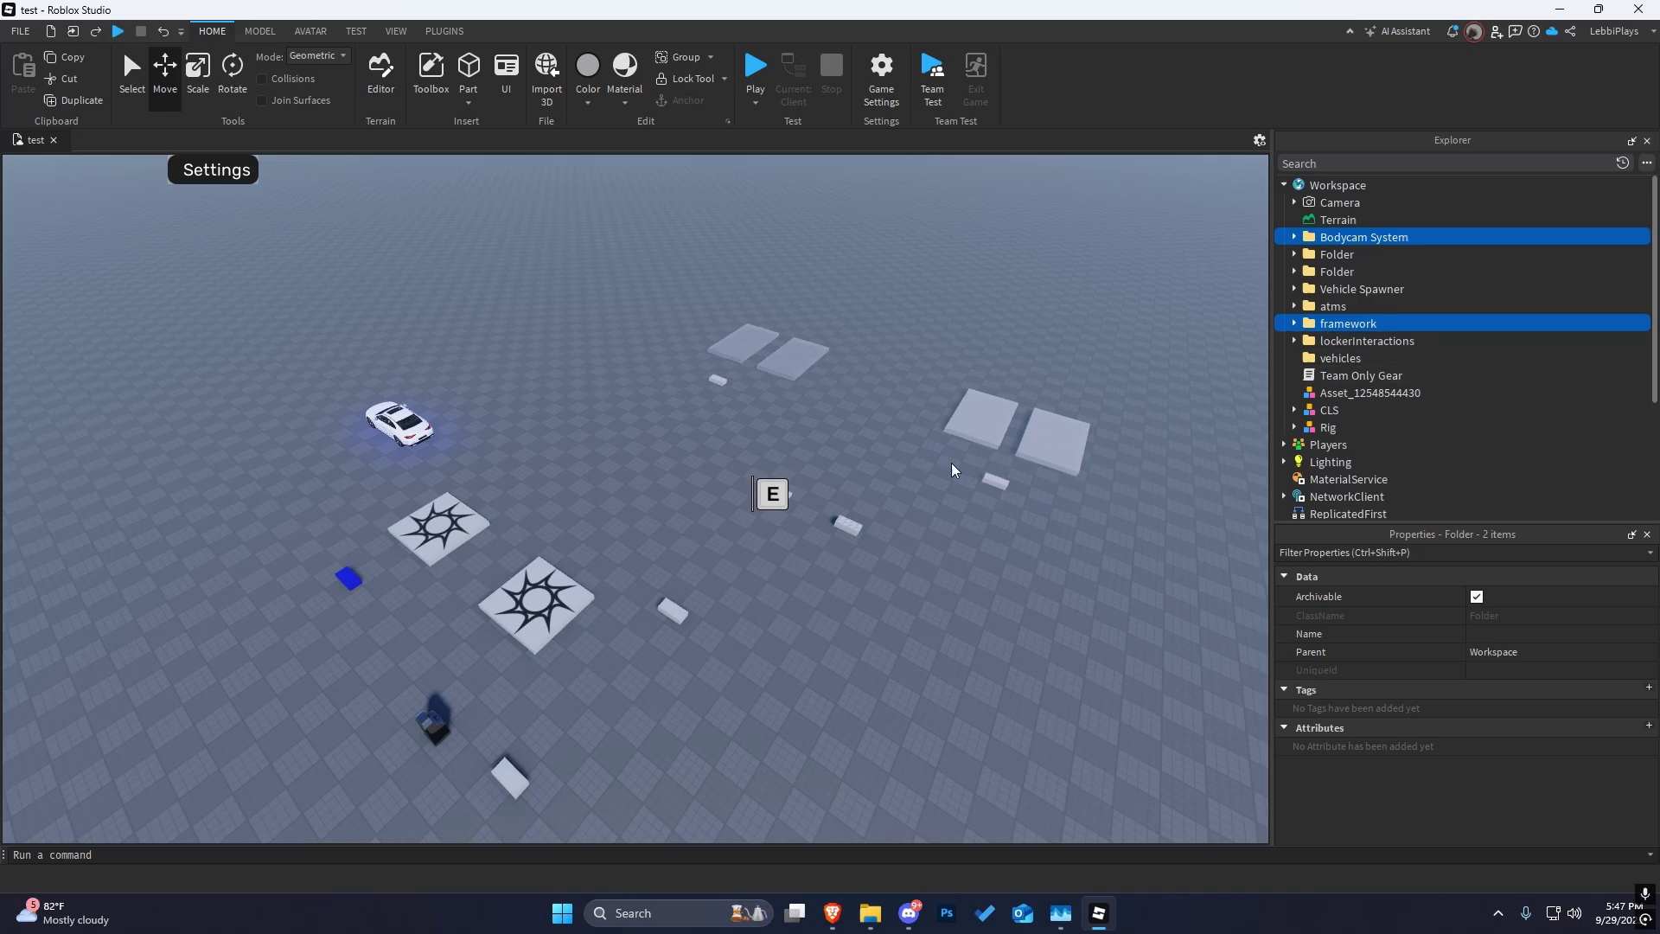
{"action": "left_click", "coordinate": [779, 564]}
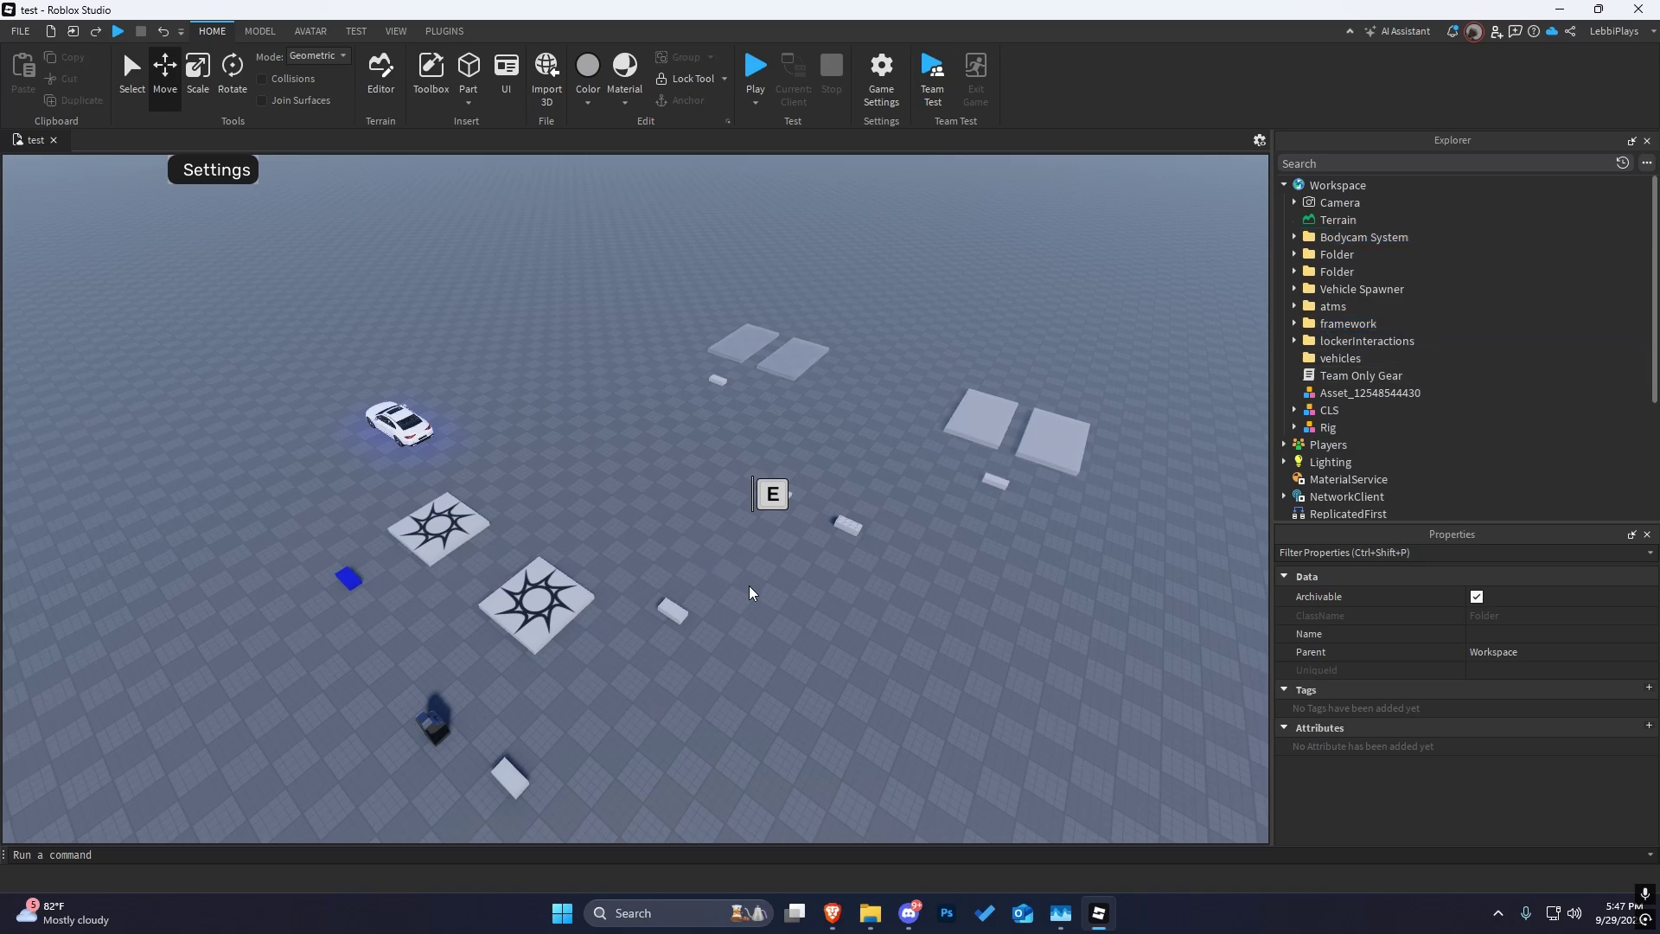
{"action": "left_click", "coordinate": [20, 31]}
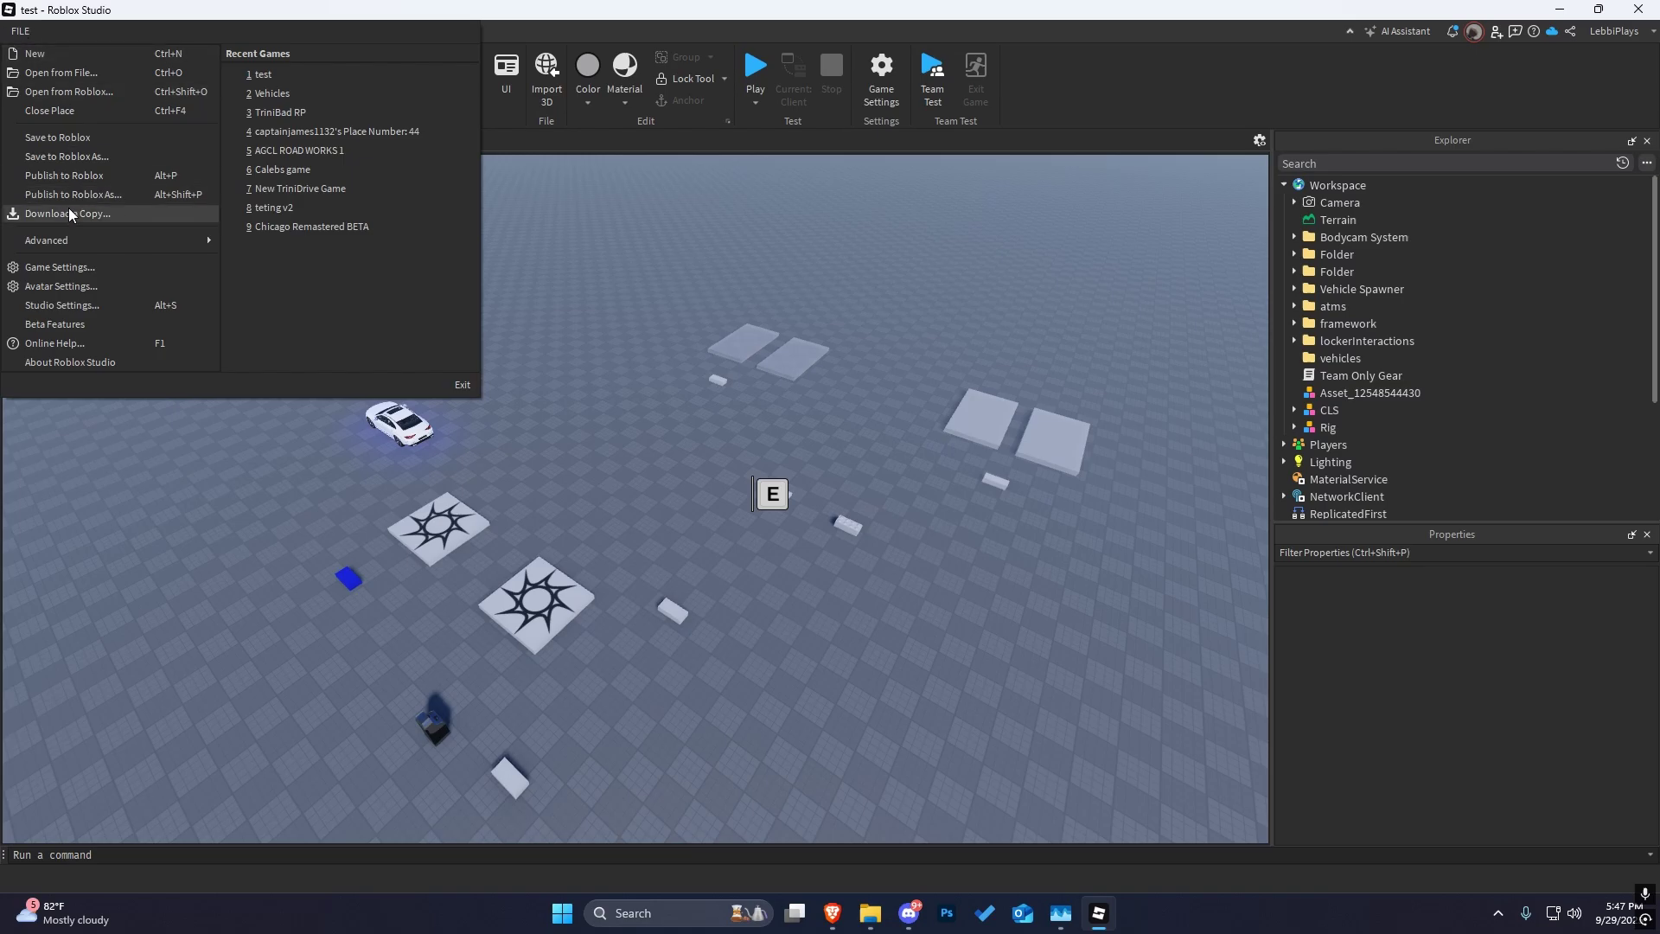
{"action": "left_click", "coordinate": [44, 270]}
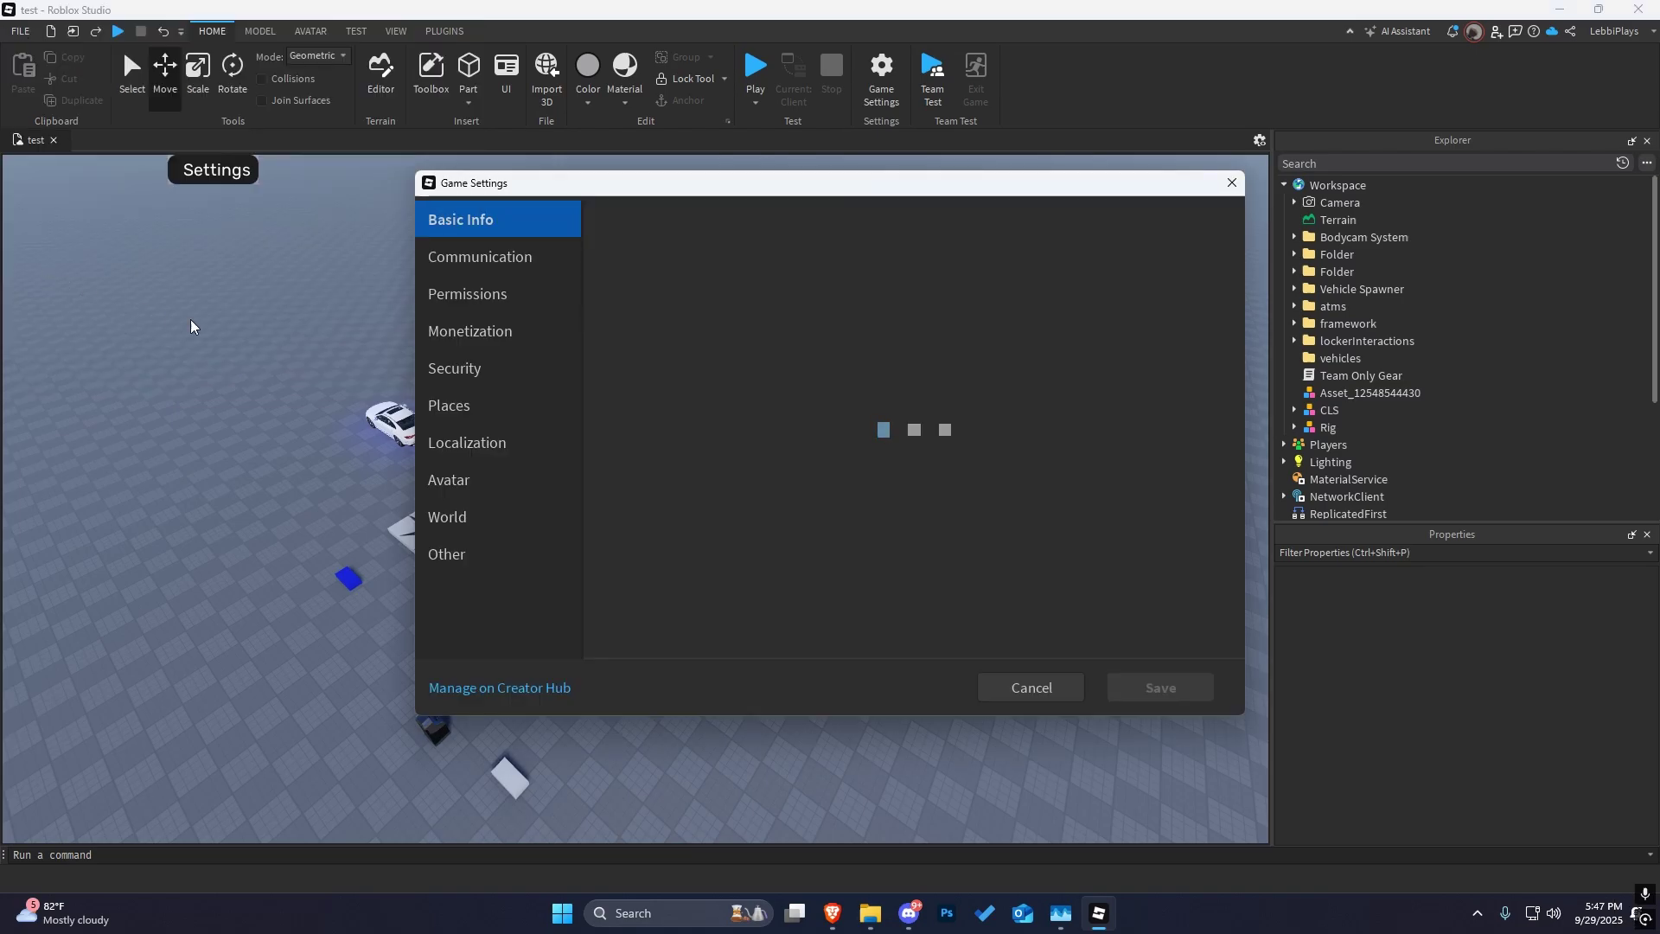
{"action": "left_click", "coordinate": [476, 366]}
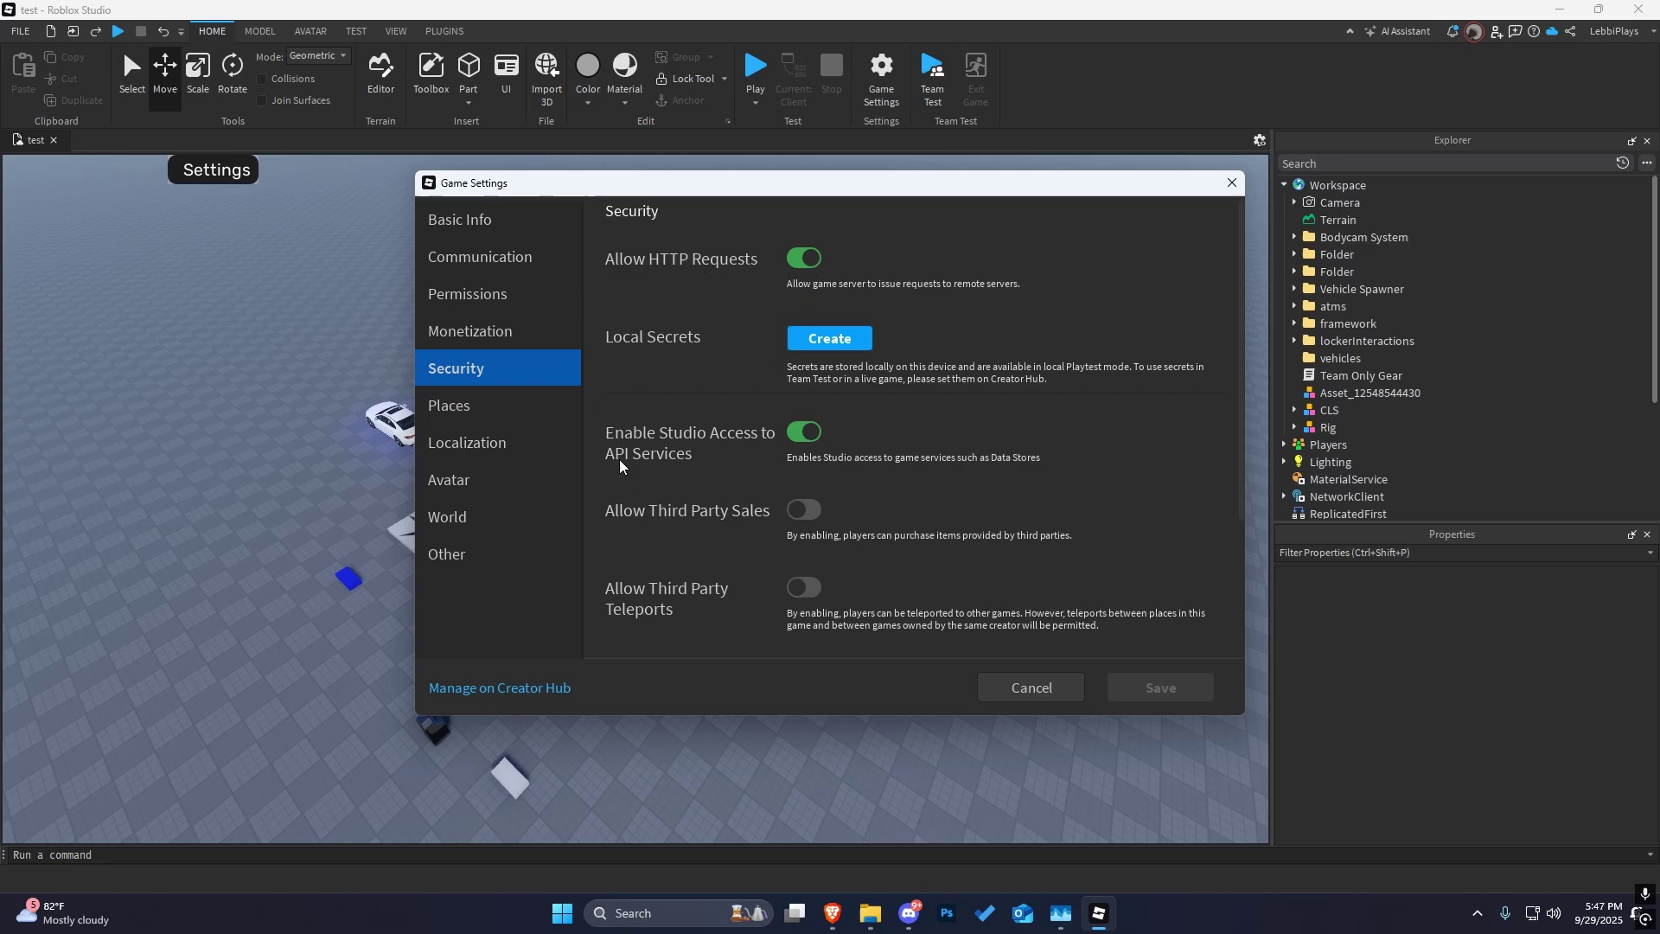
{"action": "left_click", "coordinate": [1034, 682]}
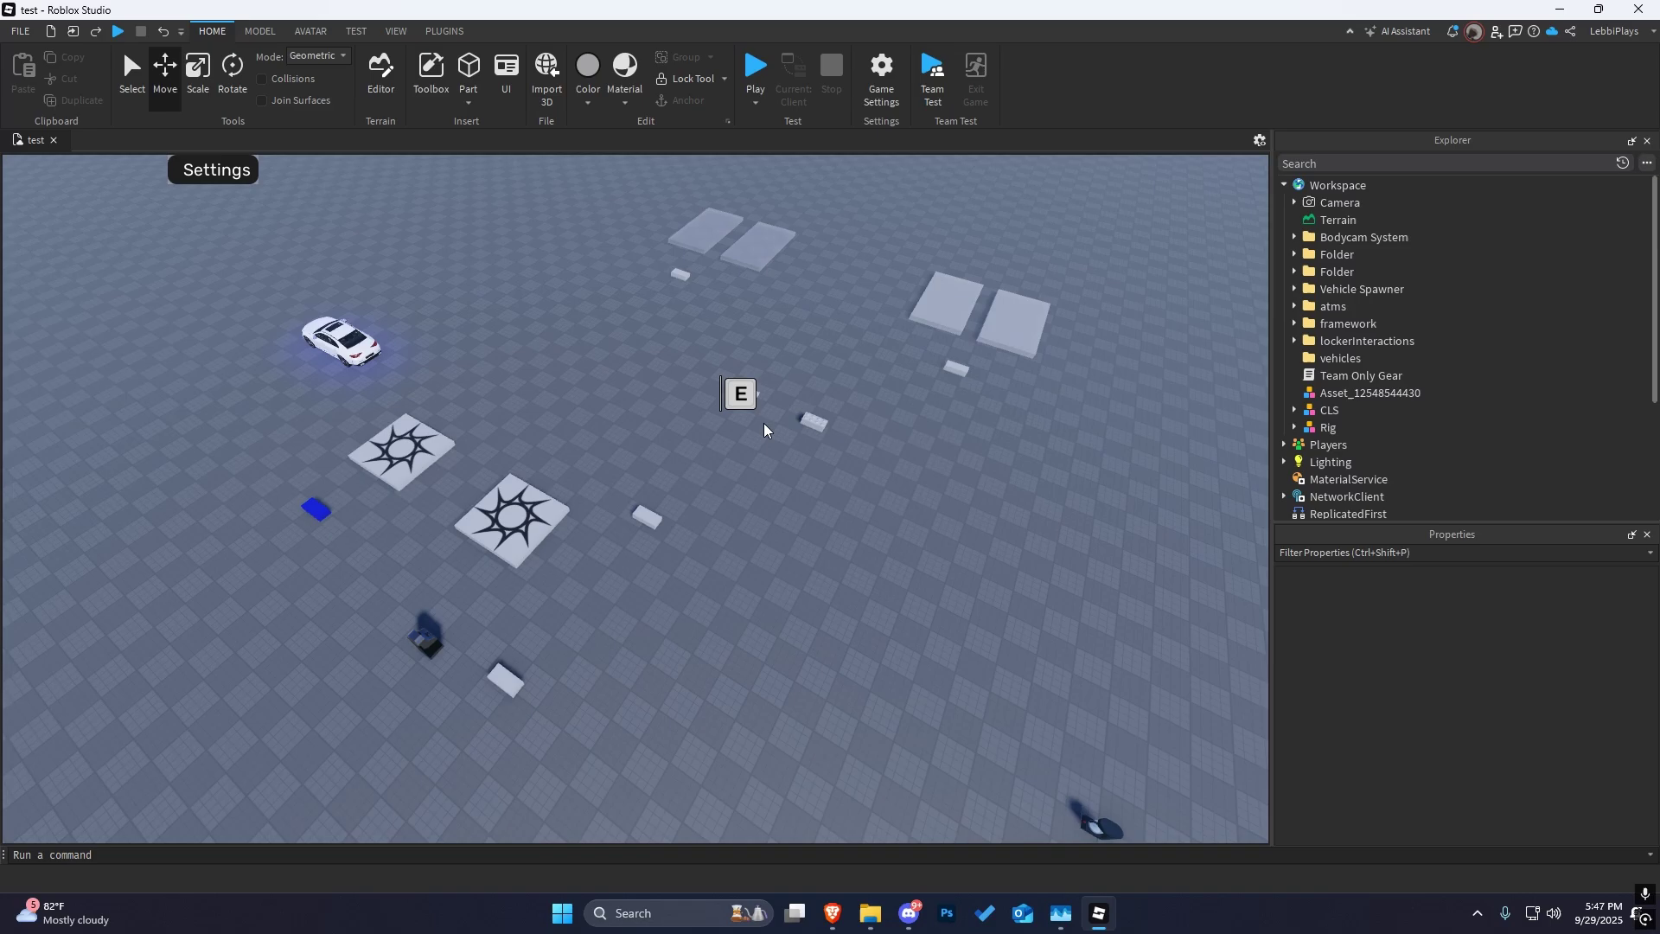
- Move the framework module from unGroupInsideReplicatedStorage into ReplicatedStorage
{"action": "middle_click_drag", "start_coordinate": [730, 424], "coordinate": [971, 397]}
{"action": "left_click", "coordinate": [1294, 324]}
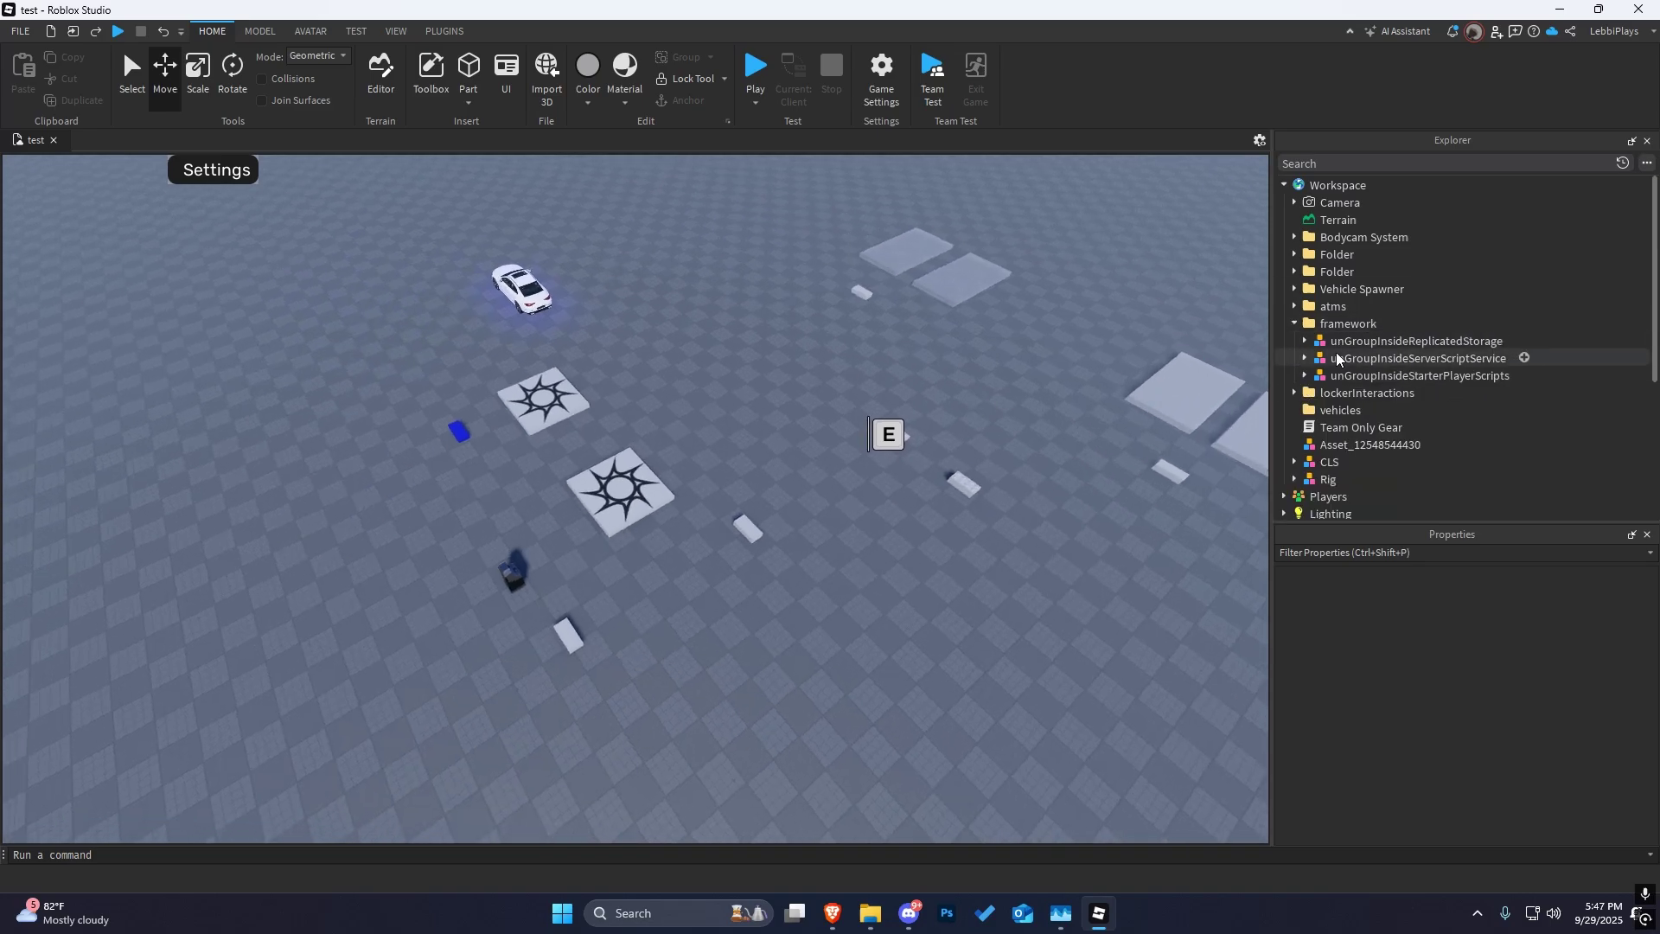
{"action": "left_click", "coordinate": [1360, 360]}
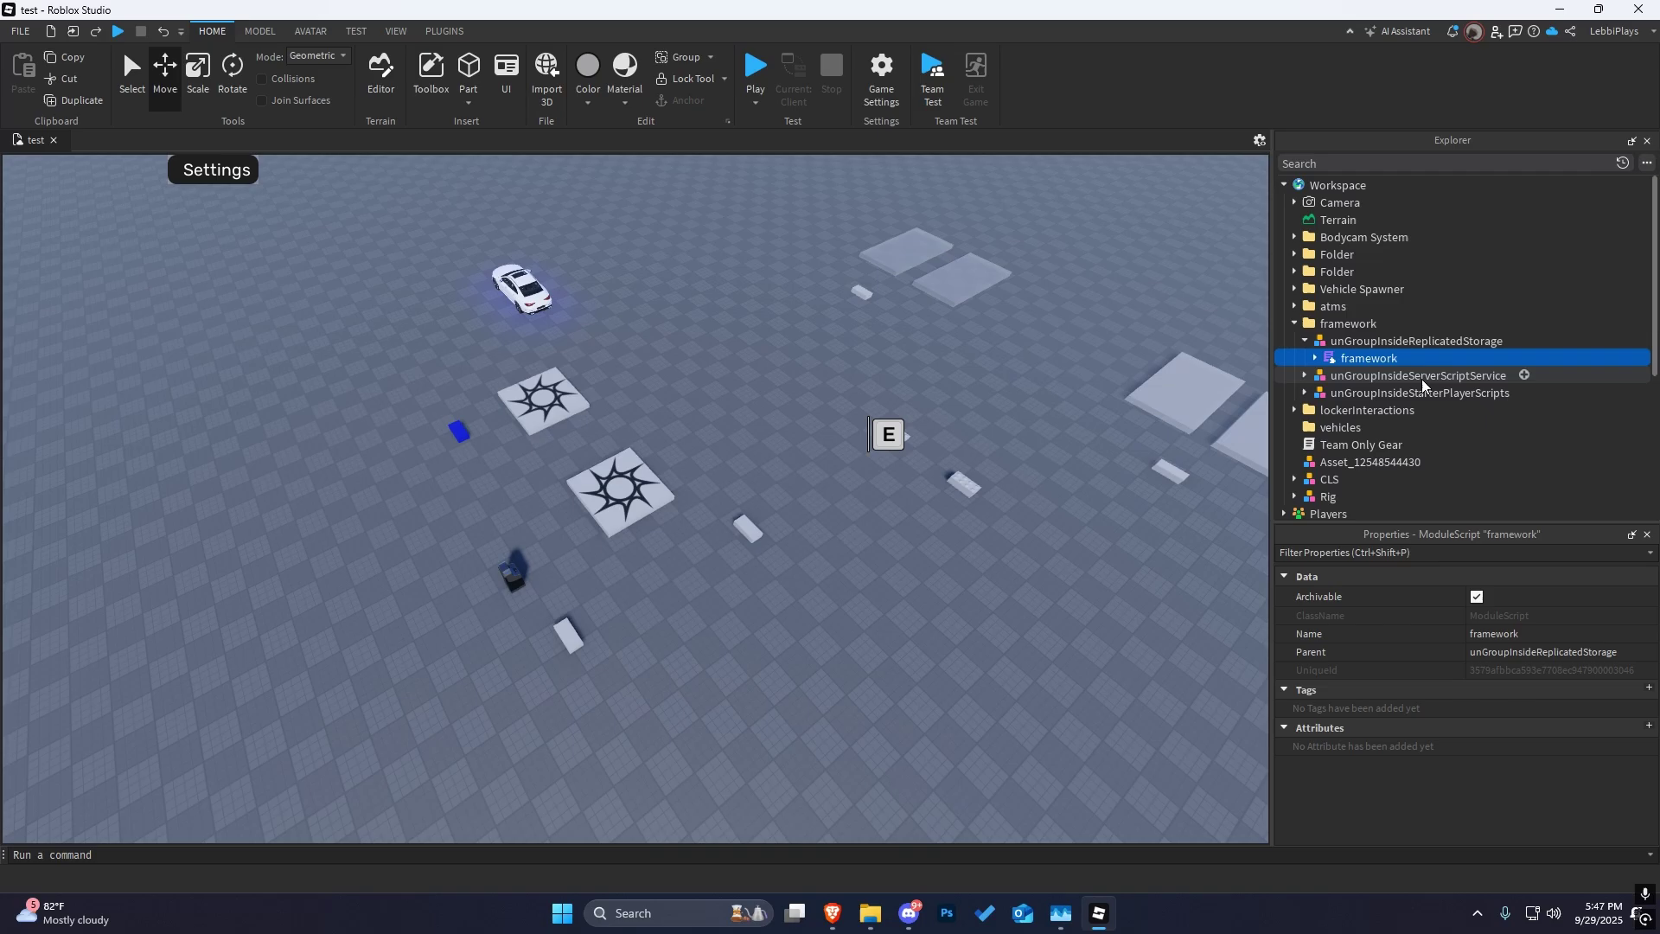
{"action": "right_click", "coordinate": [1363, 360]}
{"action": "left_click", "coordinate": [1387, 416]}
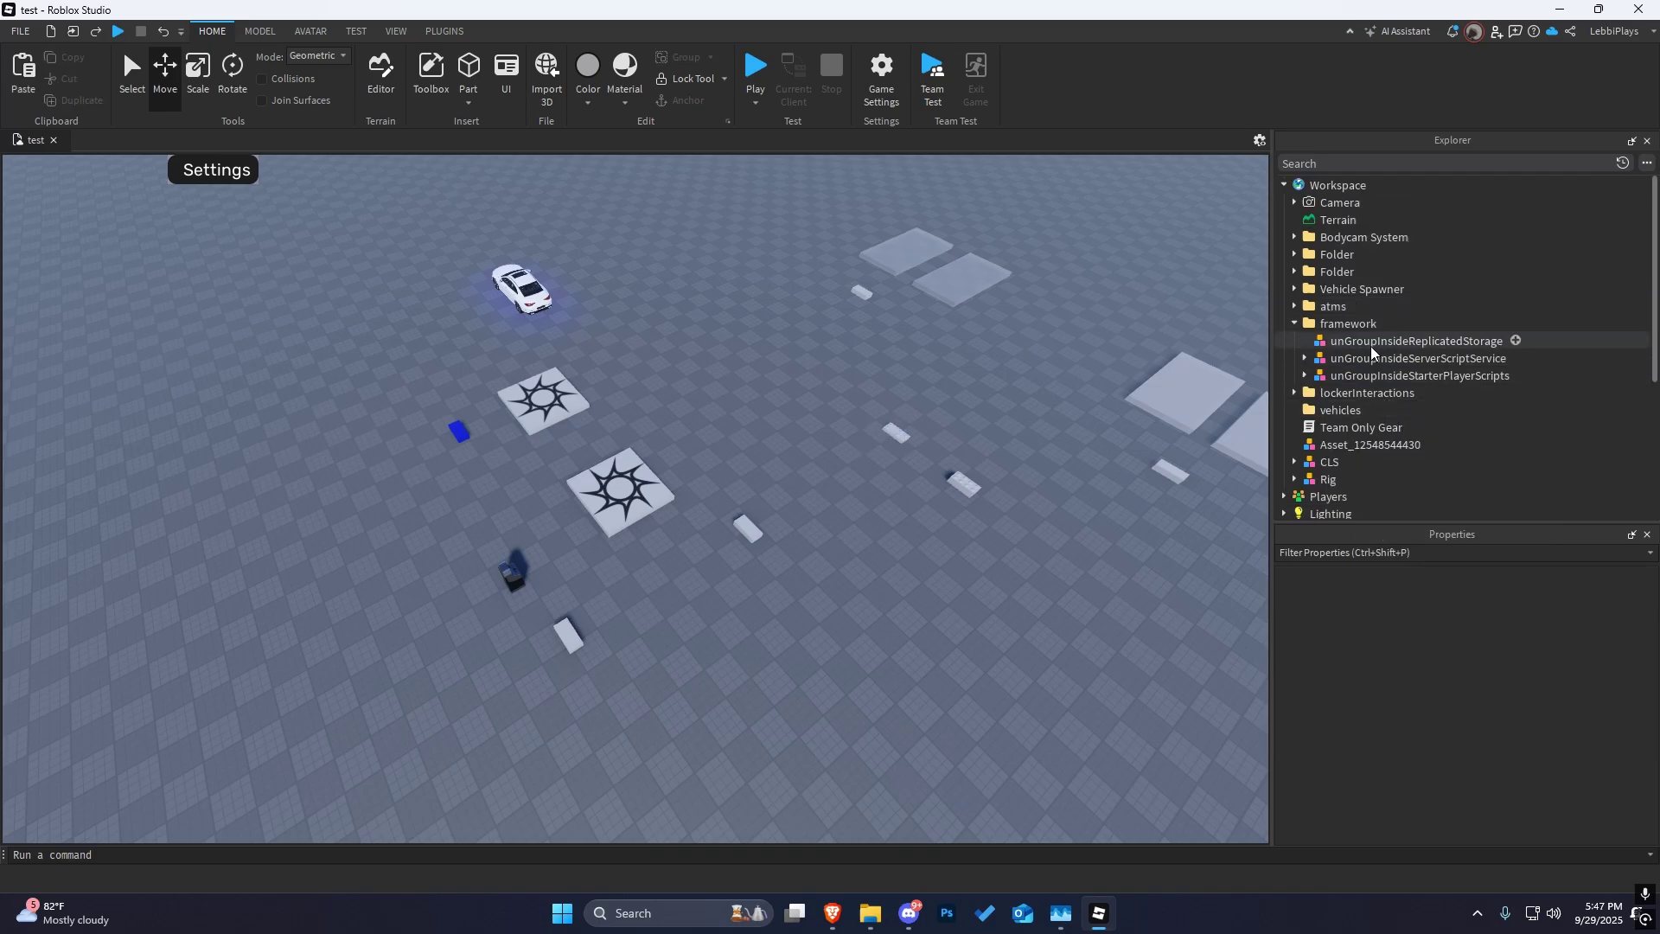
{"action": "left_click", "coordinate": [1283, 186]}
{"action": "right_click", "coordinate": [1348, 288]}
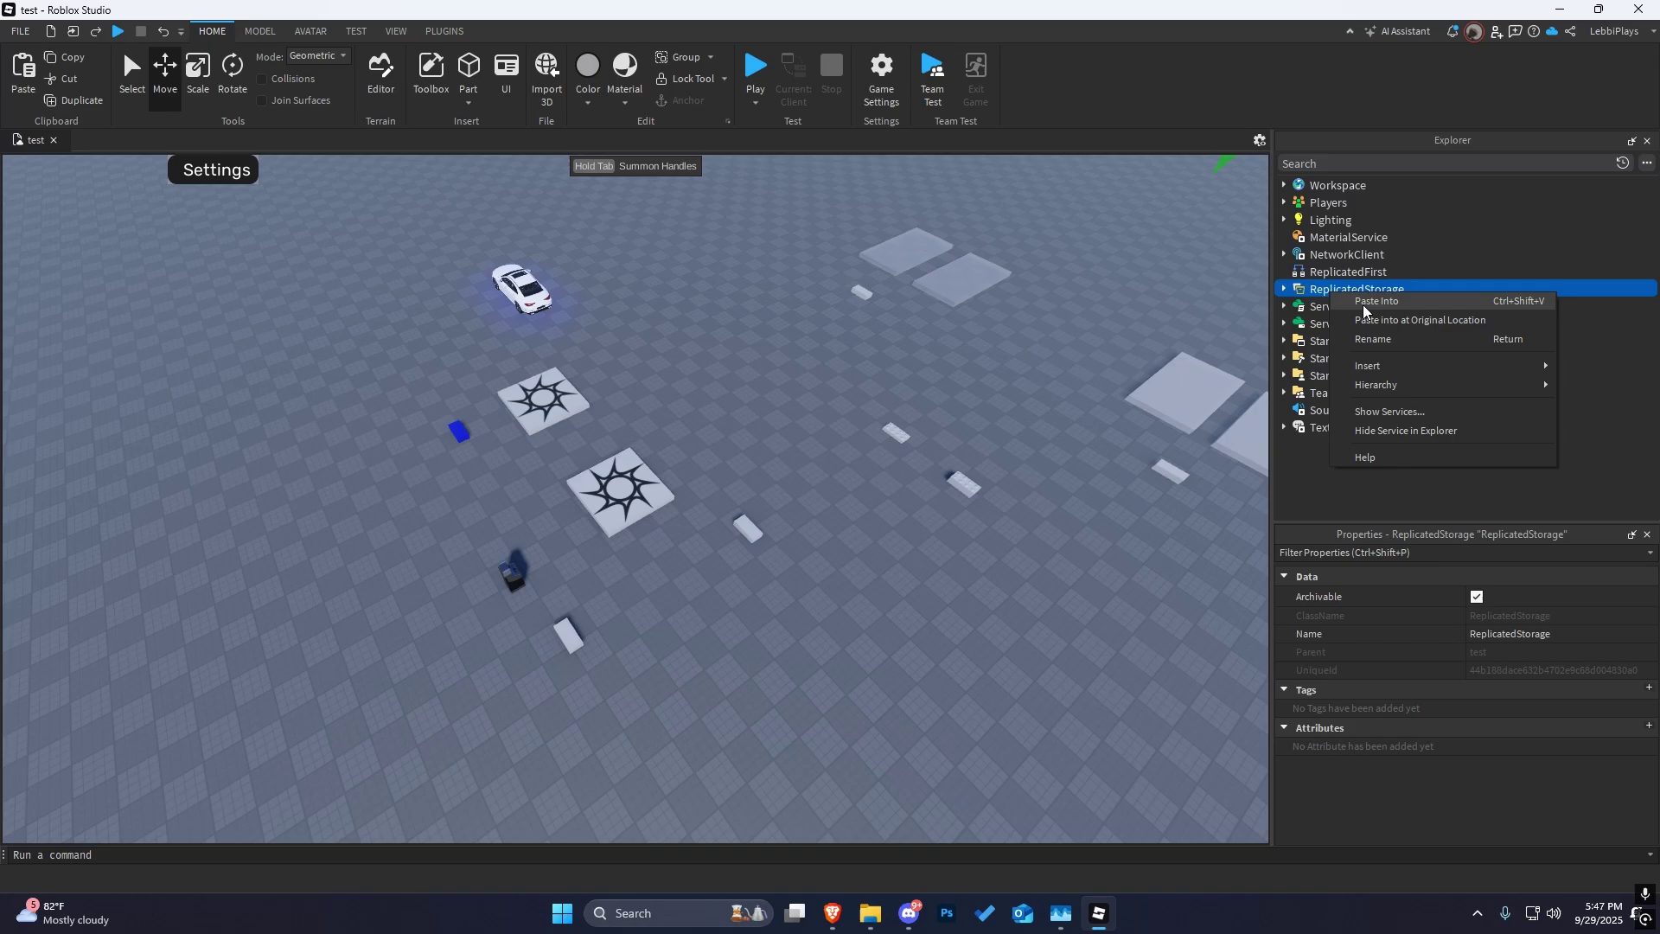
{"action": "left_click", "coordinate": [1365, 305]}
{"action": "scroll", "coordinate": [1336, 325], "scroll_direction": "down", "scroll_amount": 1}
- Cut the old framework's system folders, ATM System through Vehicle Spawner
{"action": "left_click", "coordinate": [1294, 427]}
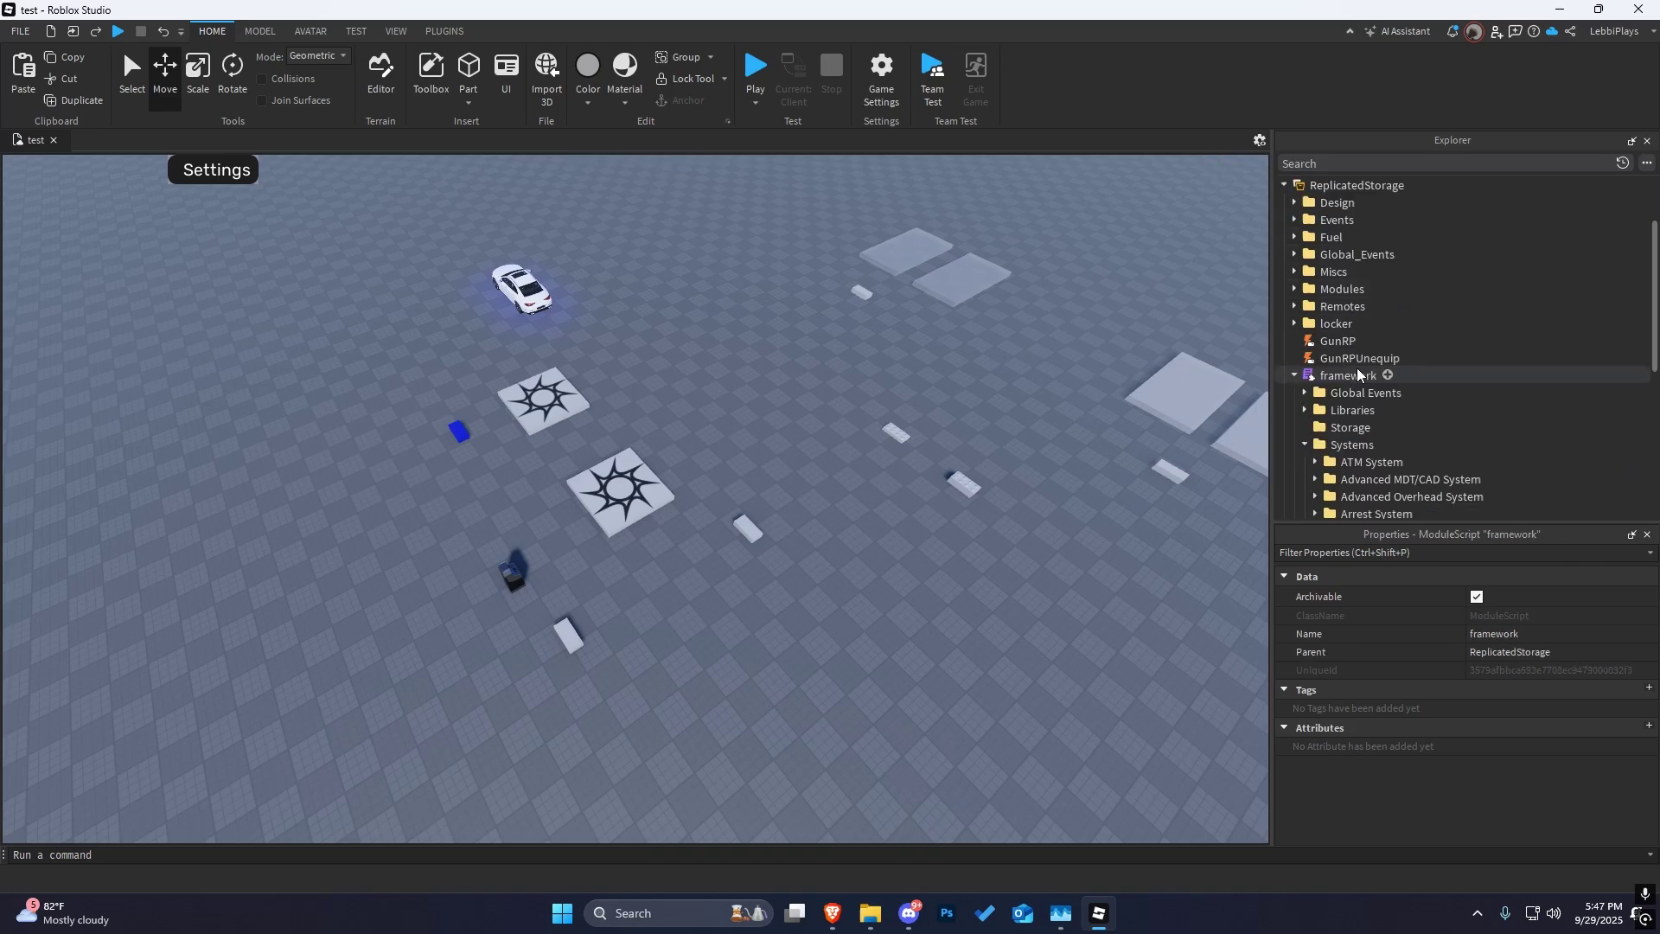
{"action": "scroll", "coordinate": [1356, 368], "scroll_direction": "down", "scroll_amount": 4}
{"action": "left_click", "coordinate": [1332, 303]}
{"action": "scroll", "coordinate": [1359, 315], "scroll_direction": "down", "scroll_amount": 1}
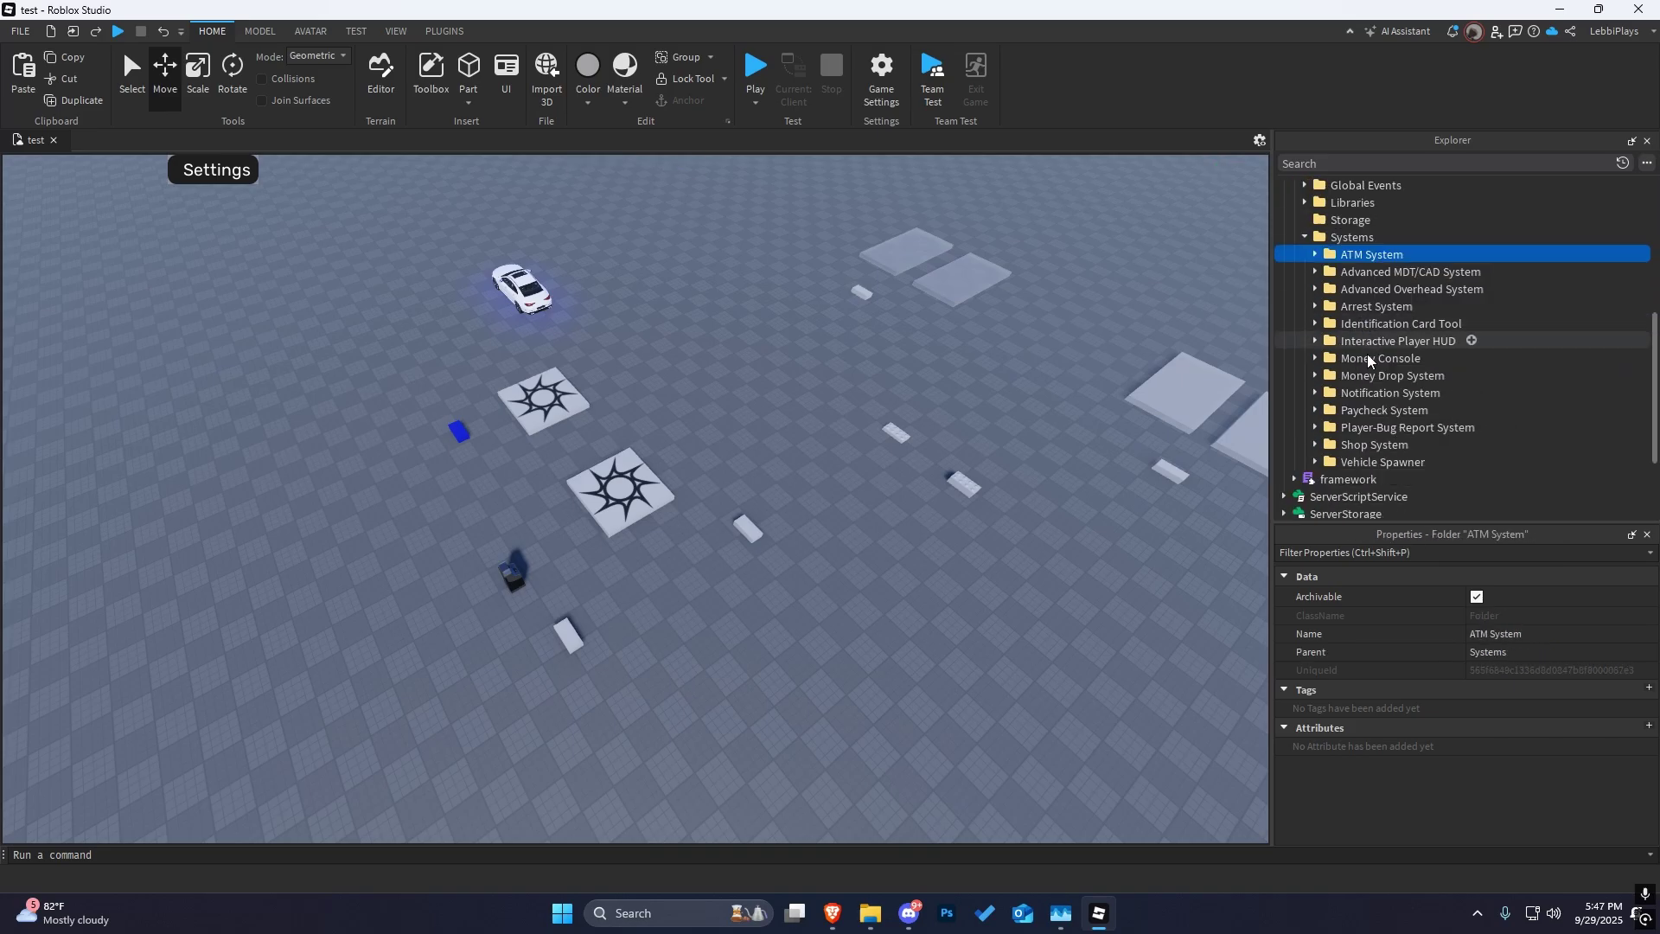
{"action": "left_click", "coordinate": [1361, 461], "text": "shift"}
{"action": "key", "text": "Delete"}
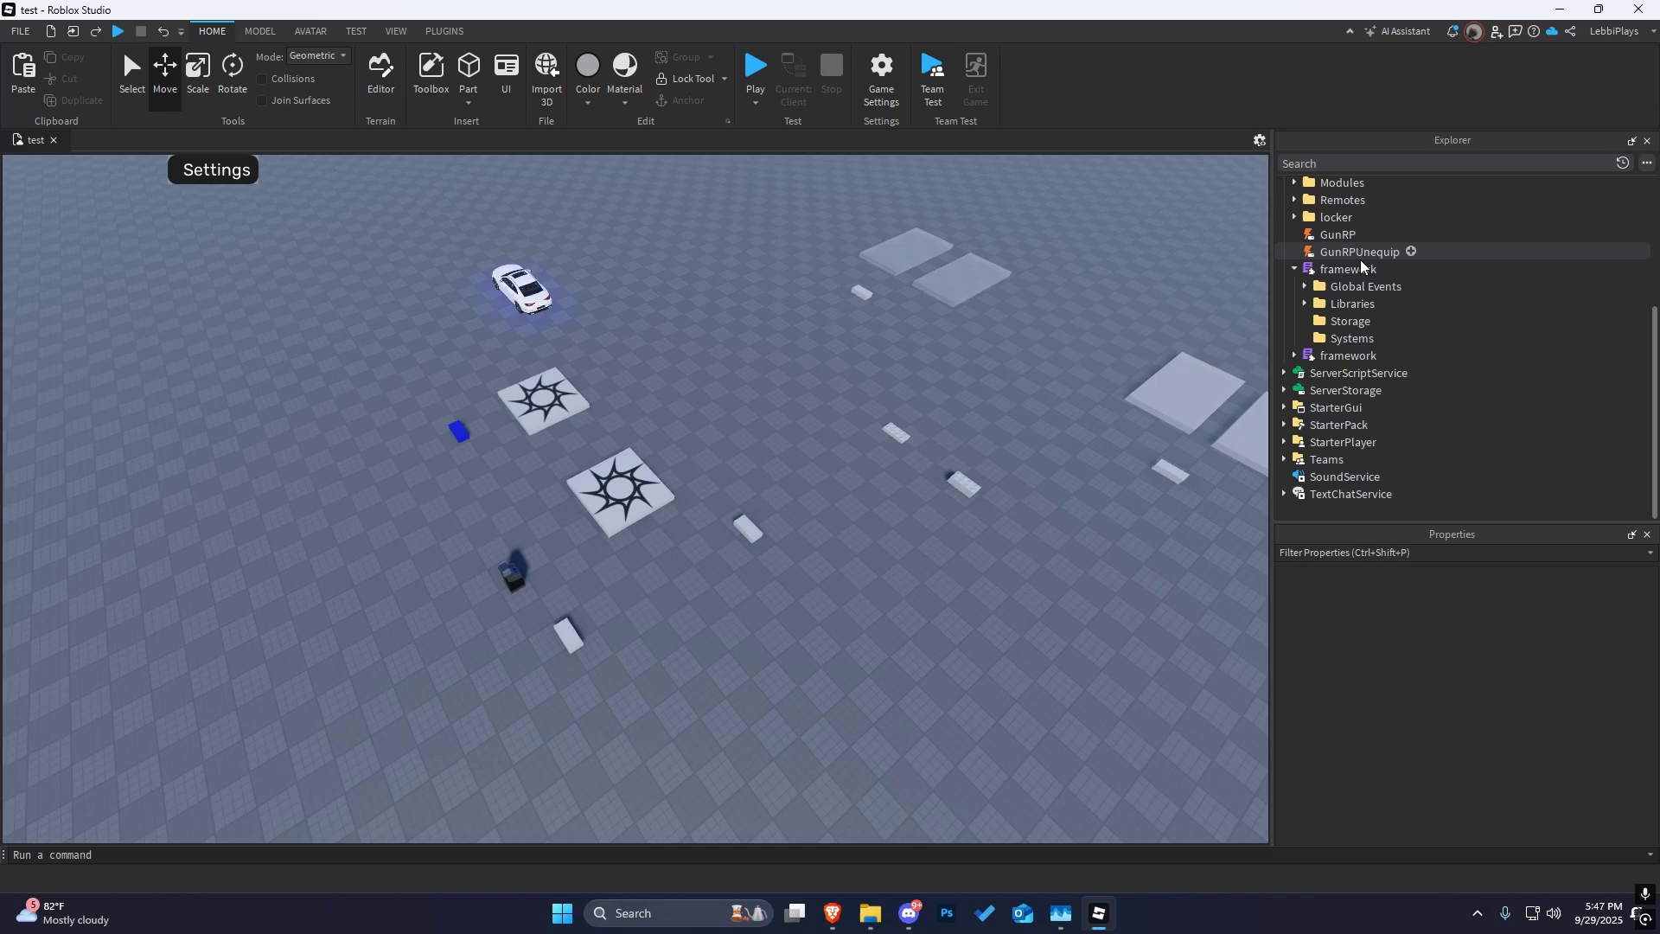
{"action": "scroll", "coordinate": [1349, 242], "scroll_direction": "up", "scroll_amount": 4}
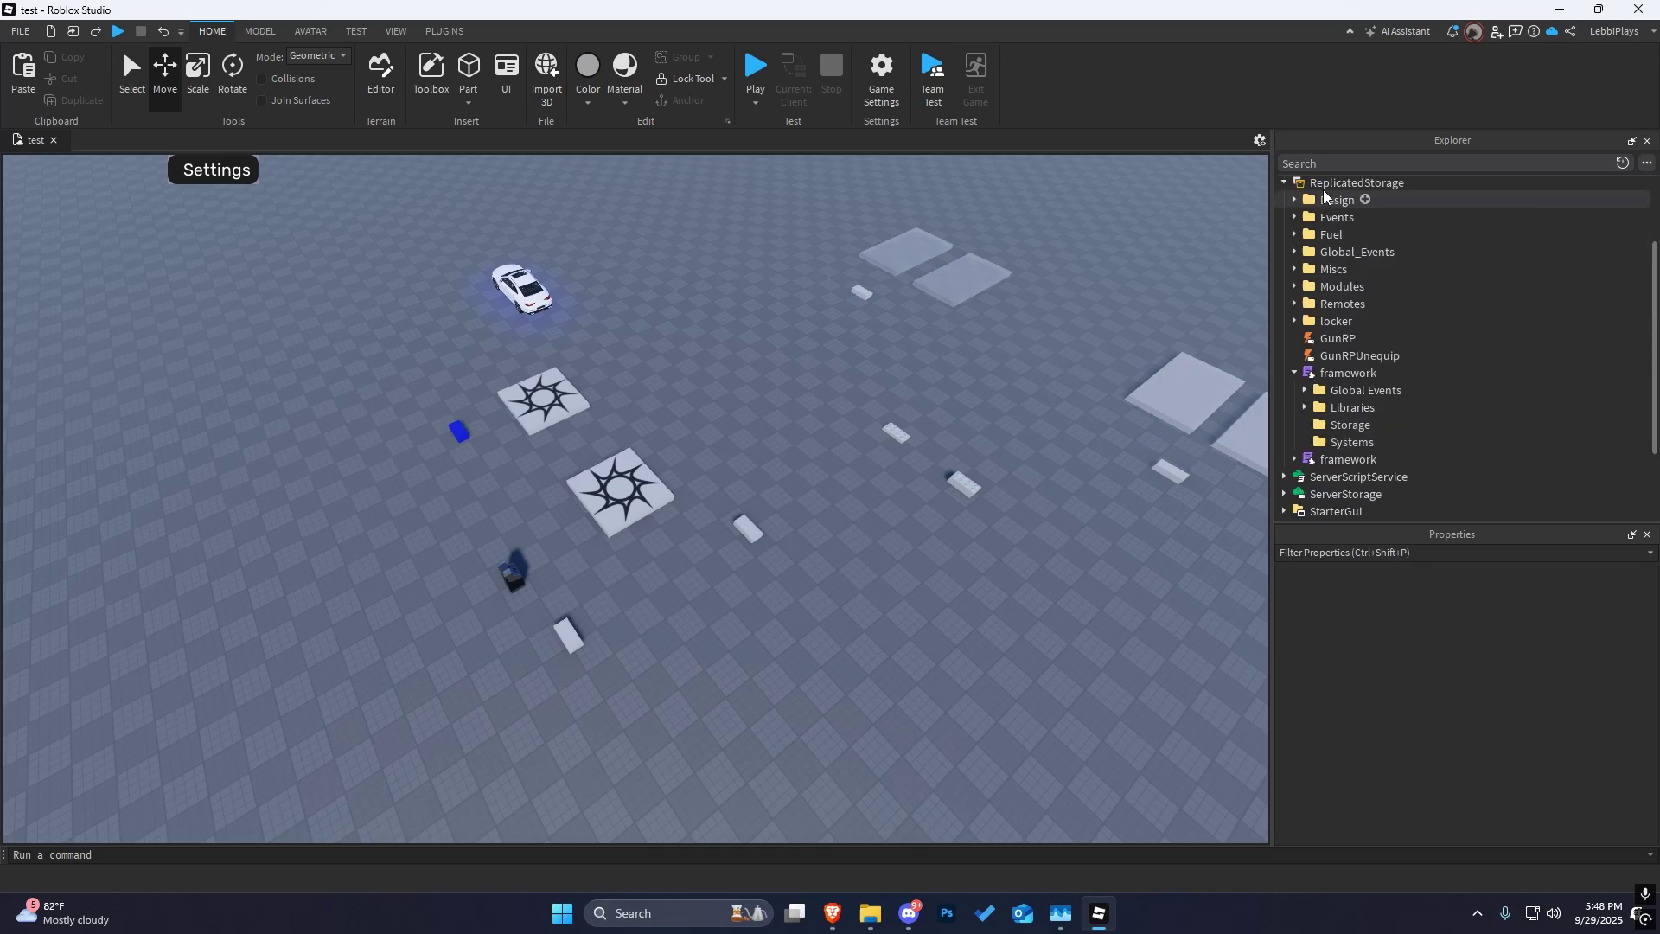
- Delete the extra framework module and paste the system folders into the new Systems folder
{"action": "left_click", "coordinate": [1325, 373]}
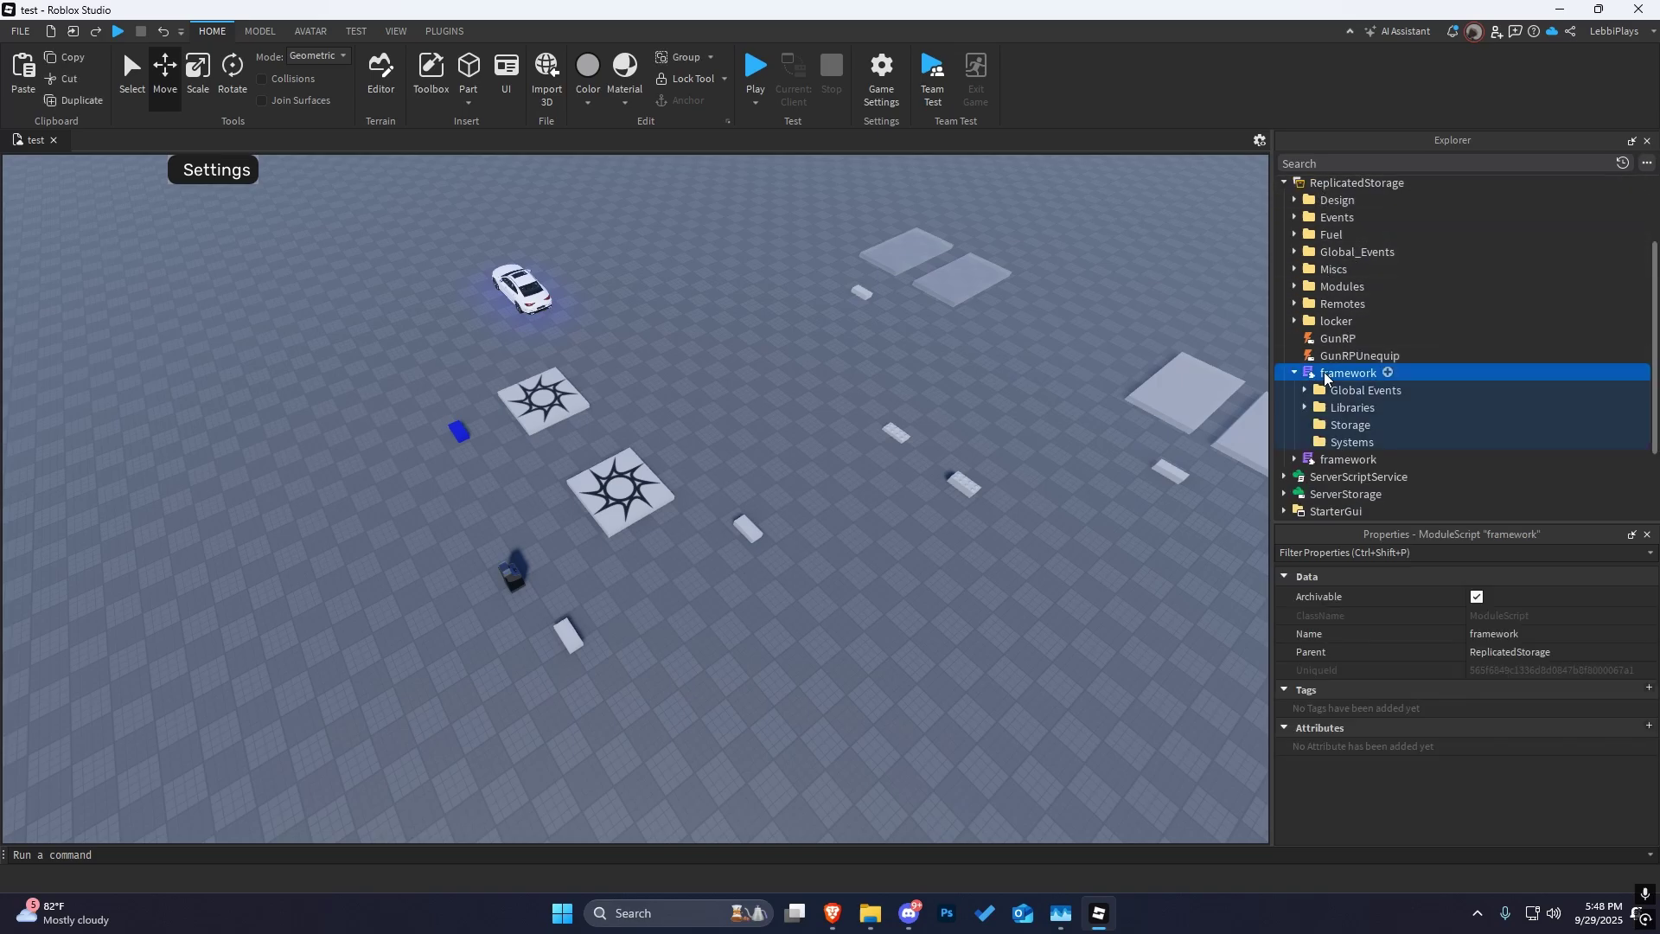
{"action": "key", "text": "Delete"}
{"action": "left_click", "coordinate": [1293, 373]}
{"action": "right_click", "coordinate": [1361, 439]}
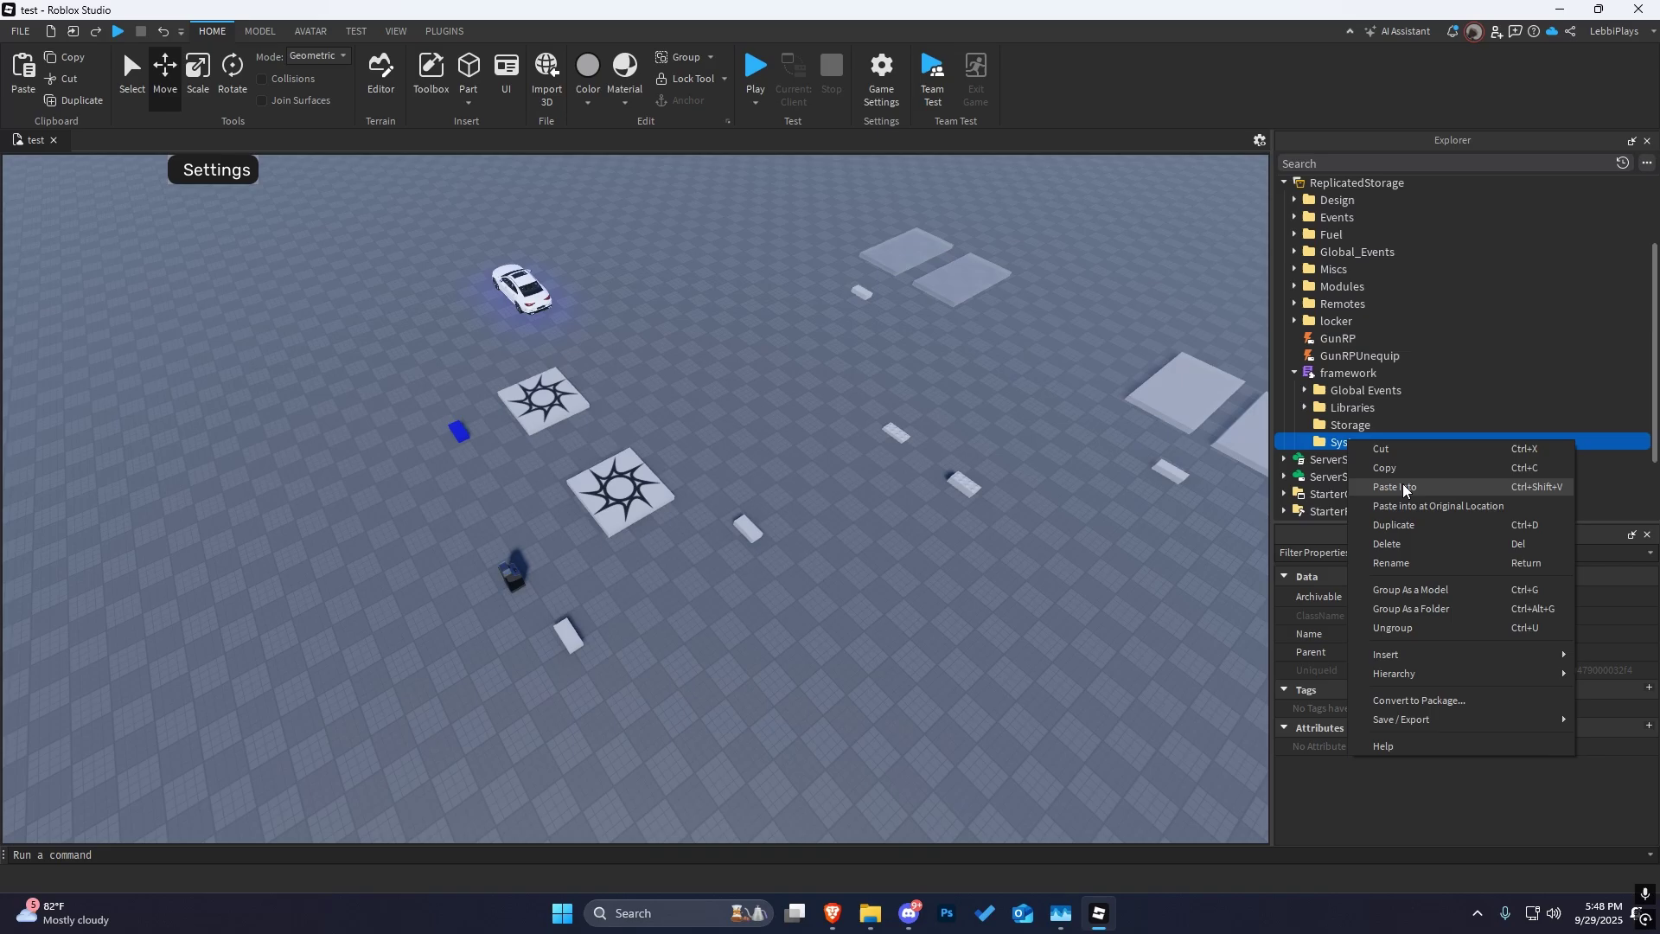
{"action": "left_click", "coordinate": [1401, 477]}
{"action": "scroll", "coordinate": [1310, 437], "scroll_direction": "up", "scroll_amount": 5}
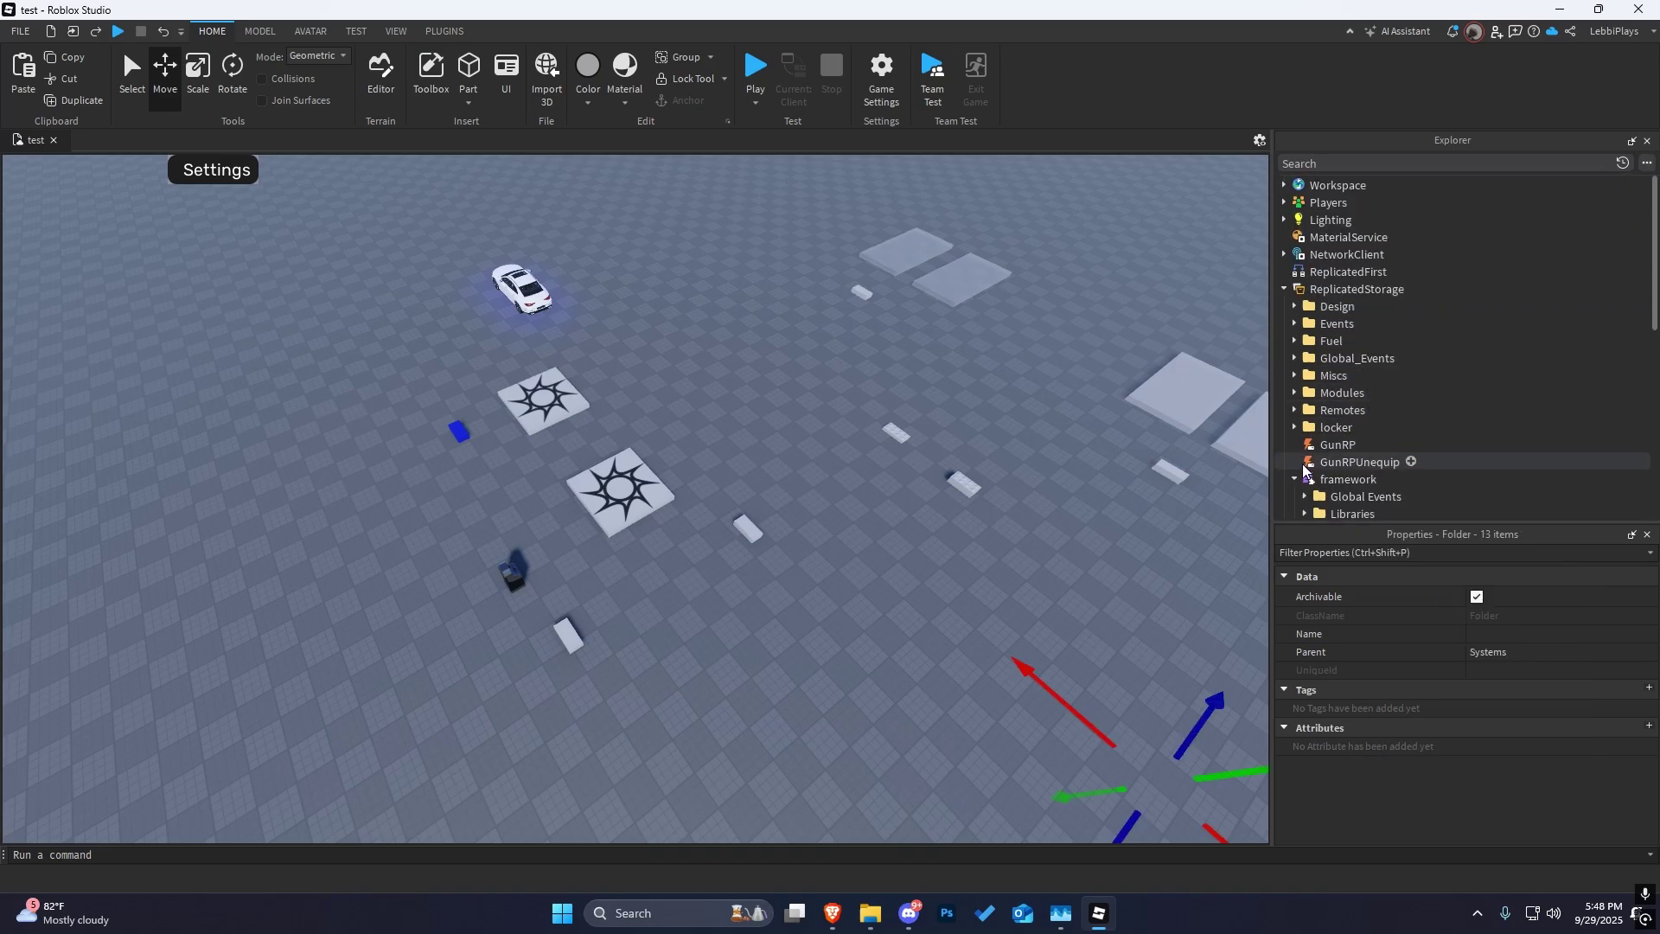
- Place the hook server script in ServerScriptService, deleting the duplicate copies
{"action": "left_click", "coordinate": [1283, 185]}
{"action": "left_click", "coordinate": [1304, 359]}
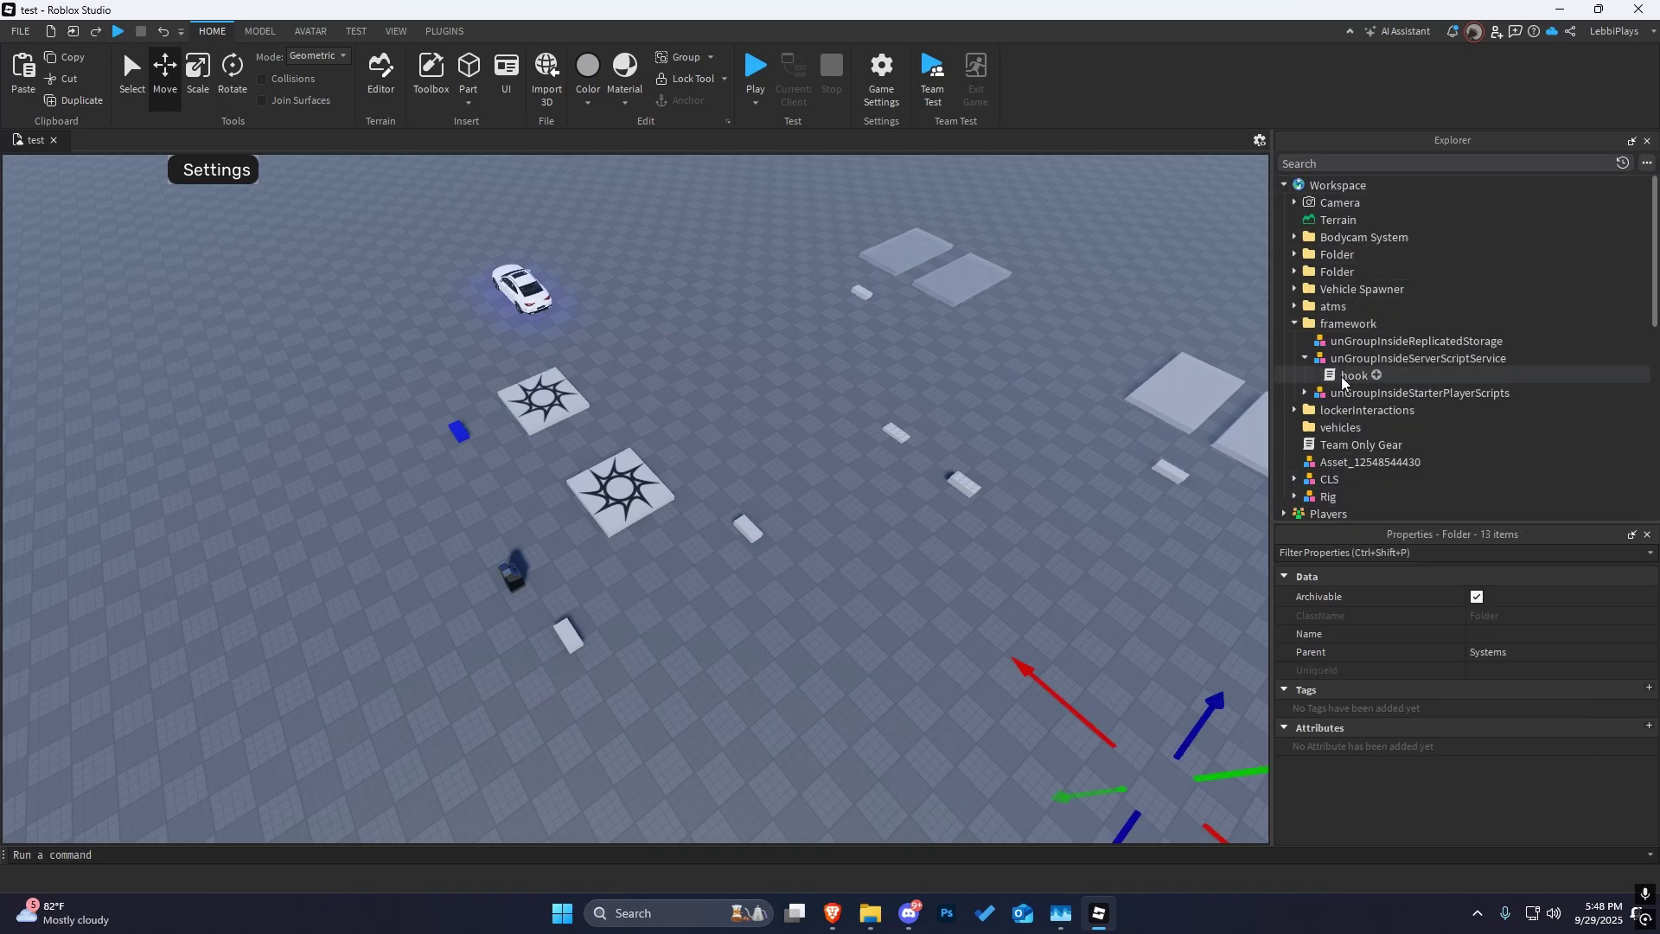
{"action": "left_click", "coordinate": [1349, 374]}
{"action": "left_click", "coordinate": [1284, 186]}
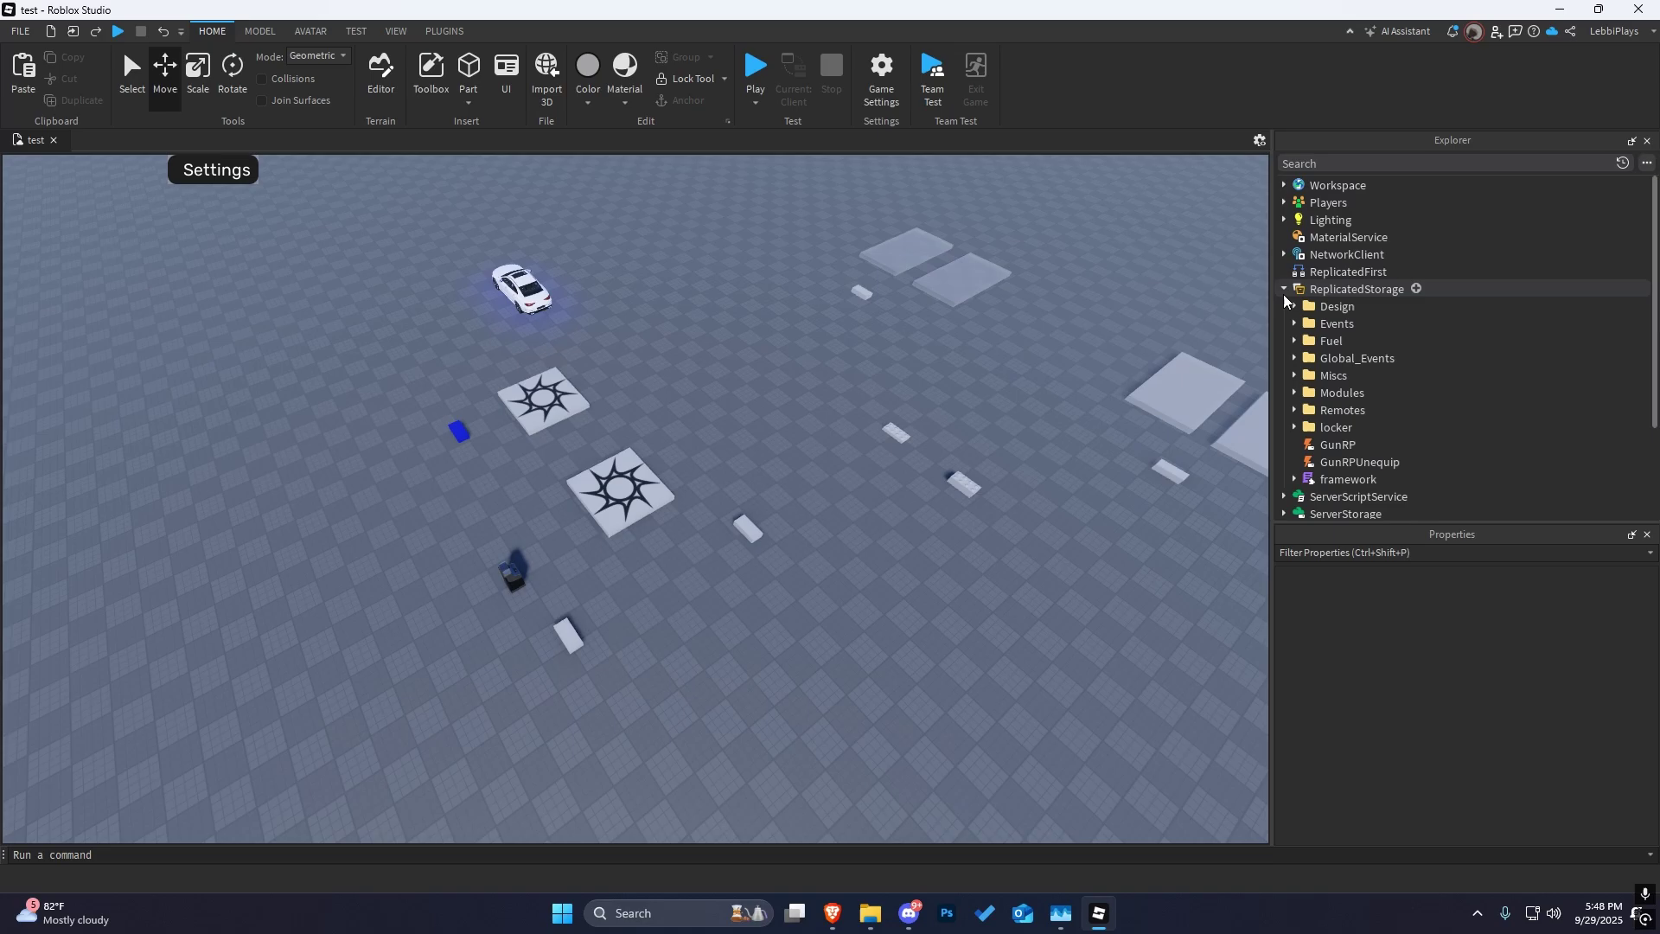
{"action": "left_click", "coordinate": [1285, 288]}
{"action": "right_click", "coordinate": [1319, 305]}
{"action": "left_click", "coordinate": [1355, 344]}
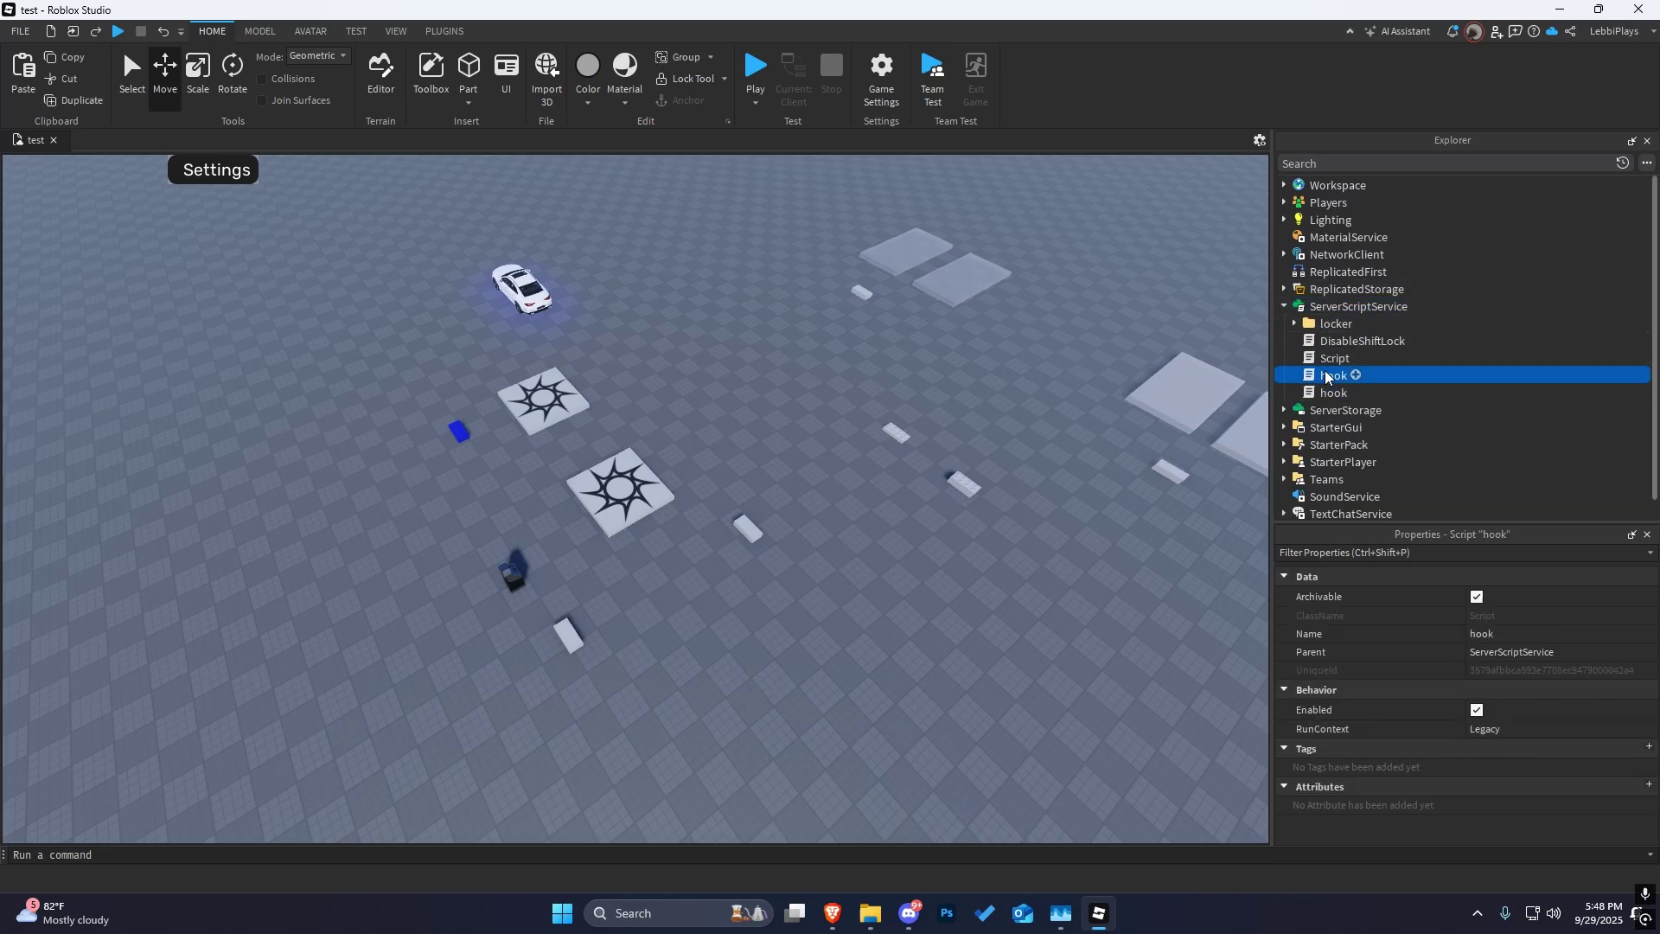
{"action": "key", "text": "Delete"}
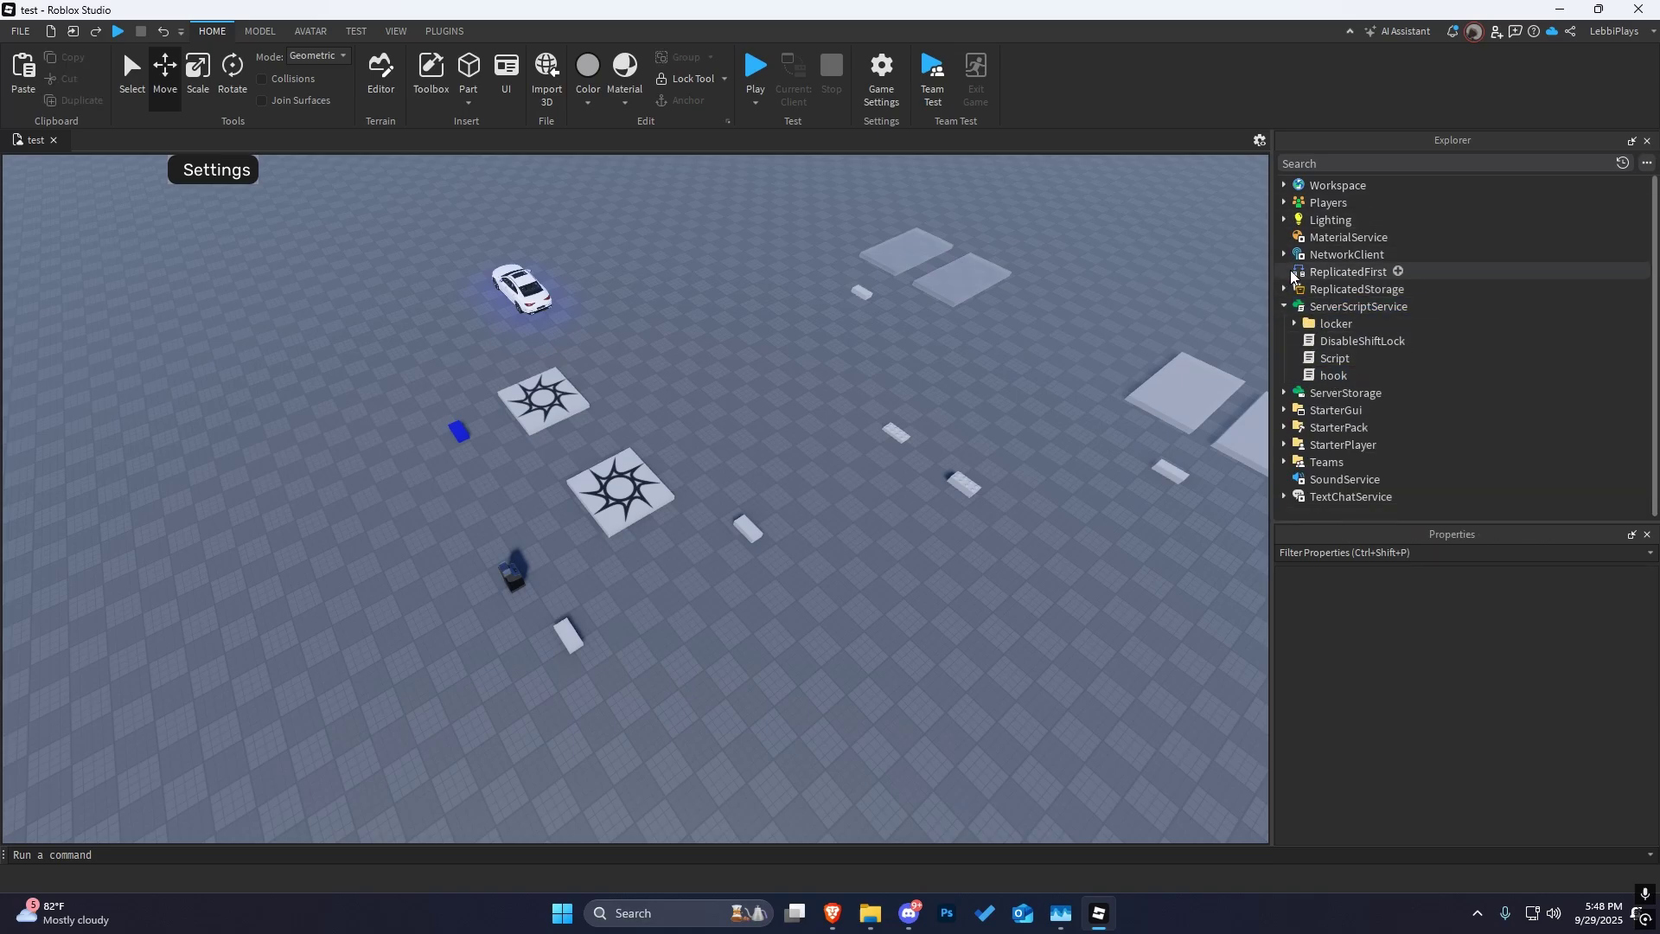
{"action": "left_click", "coordinate": [1283, 306]}
{"action": "left_click", "coordinate": [1284, 306]}
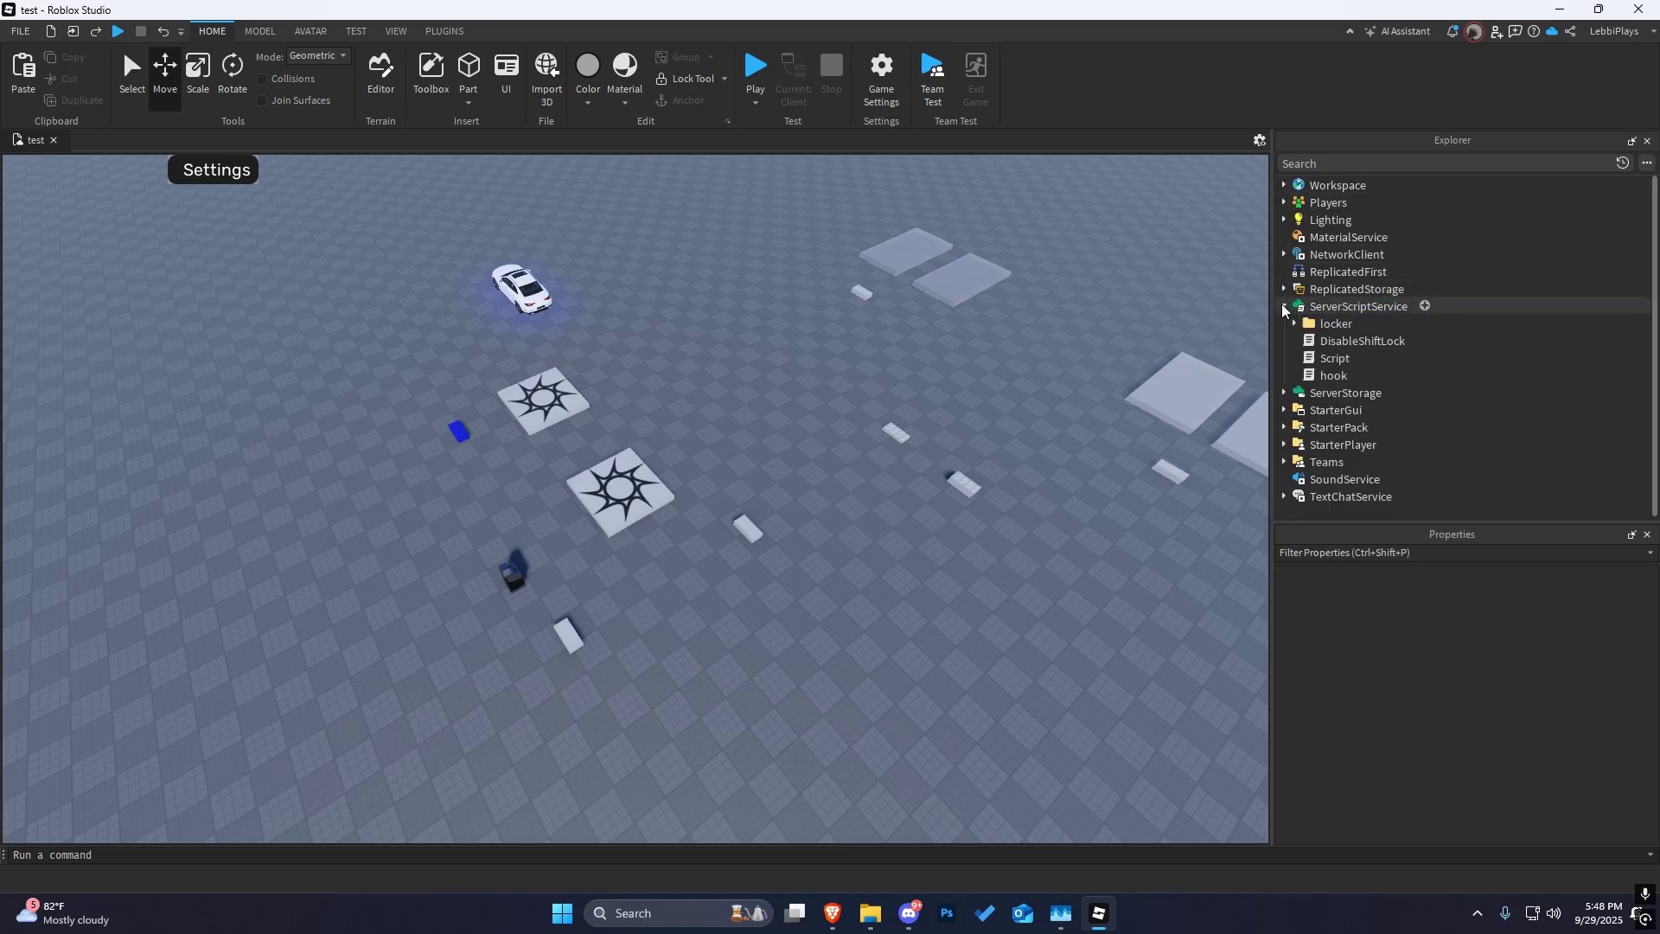
{"action": "left_click", "coordinate": [1333, 376]}
{"action": "key", "text": "ctrl+d"}
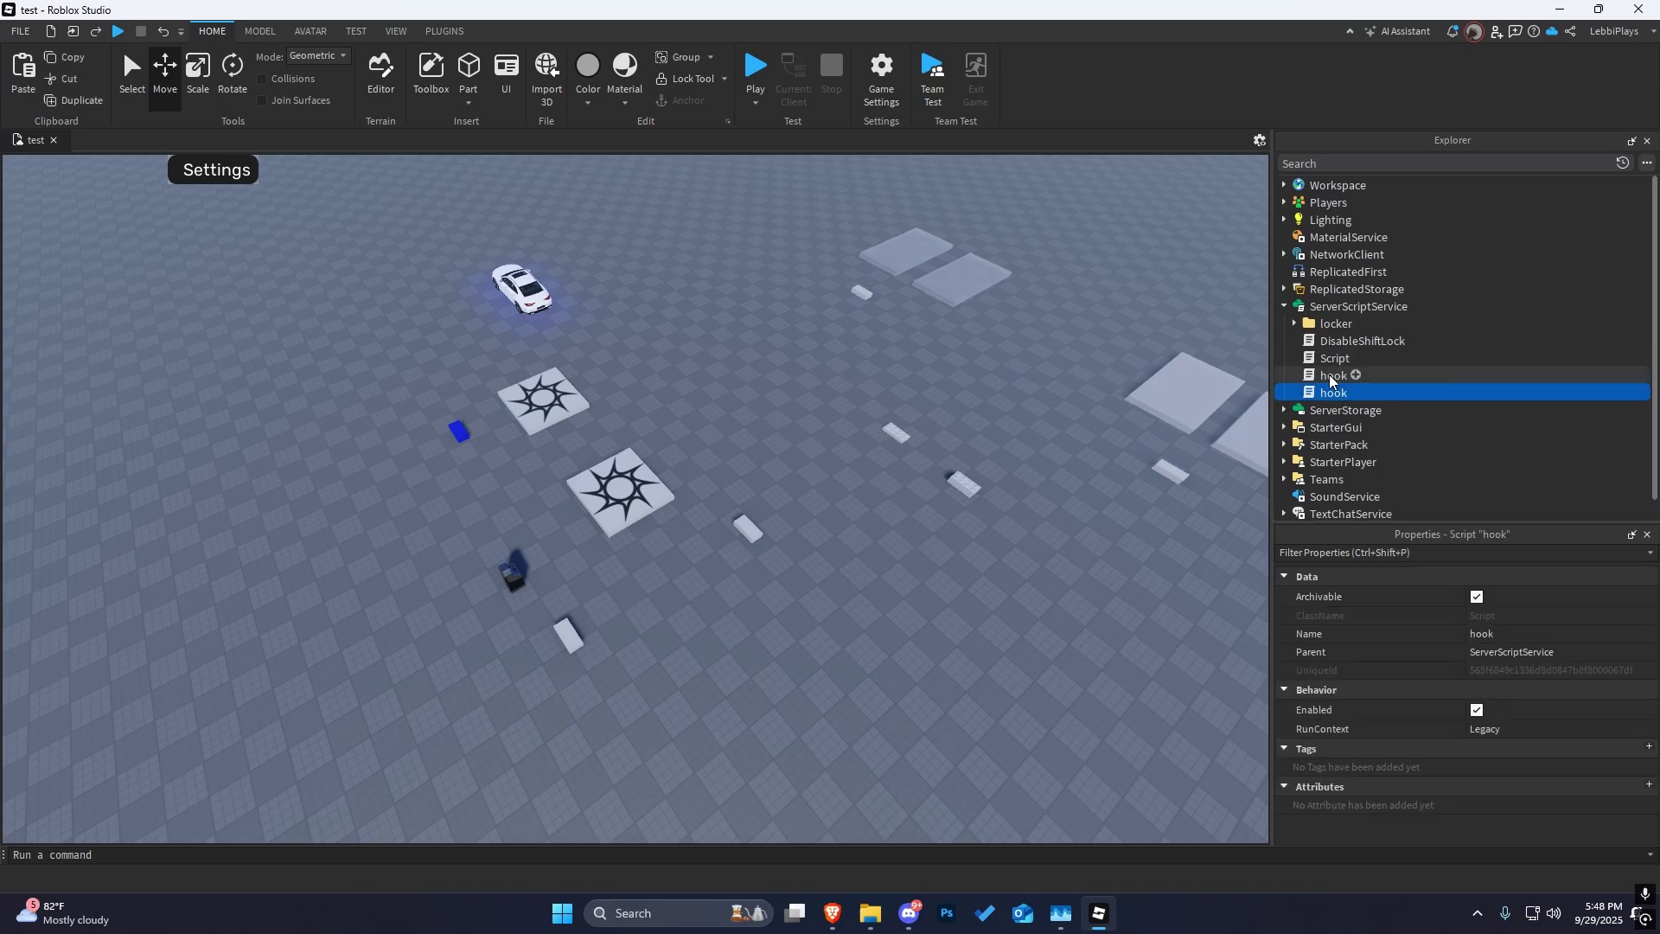
{"action": "key", "text": "Delete"}
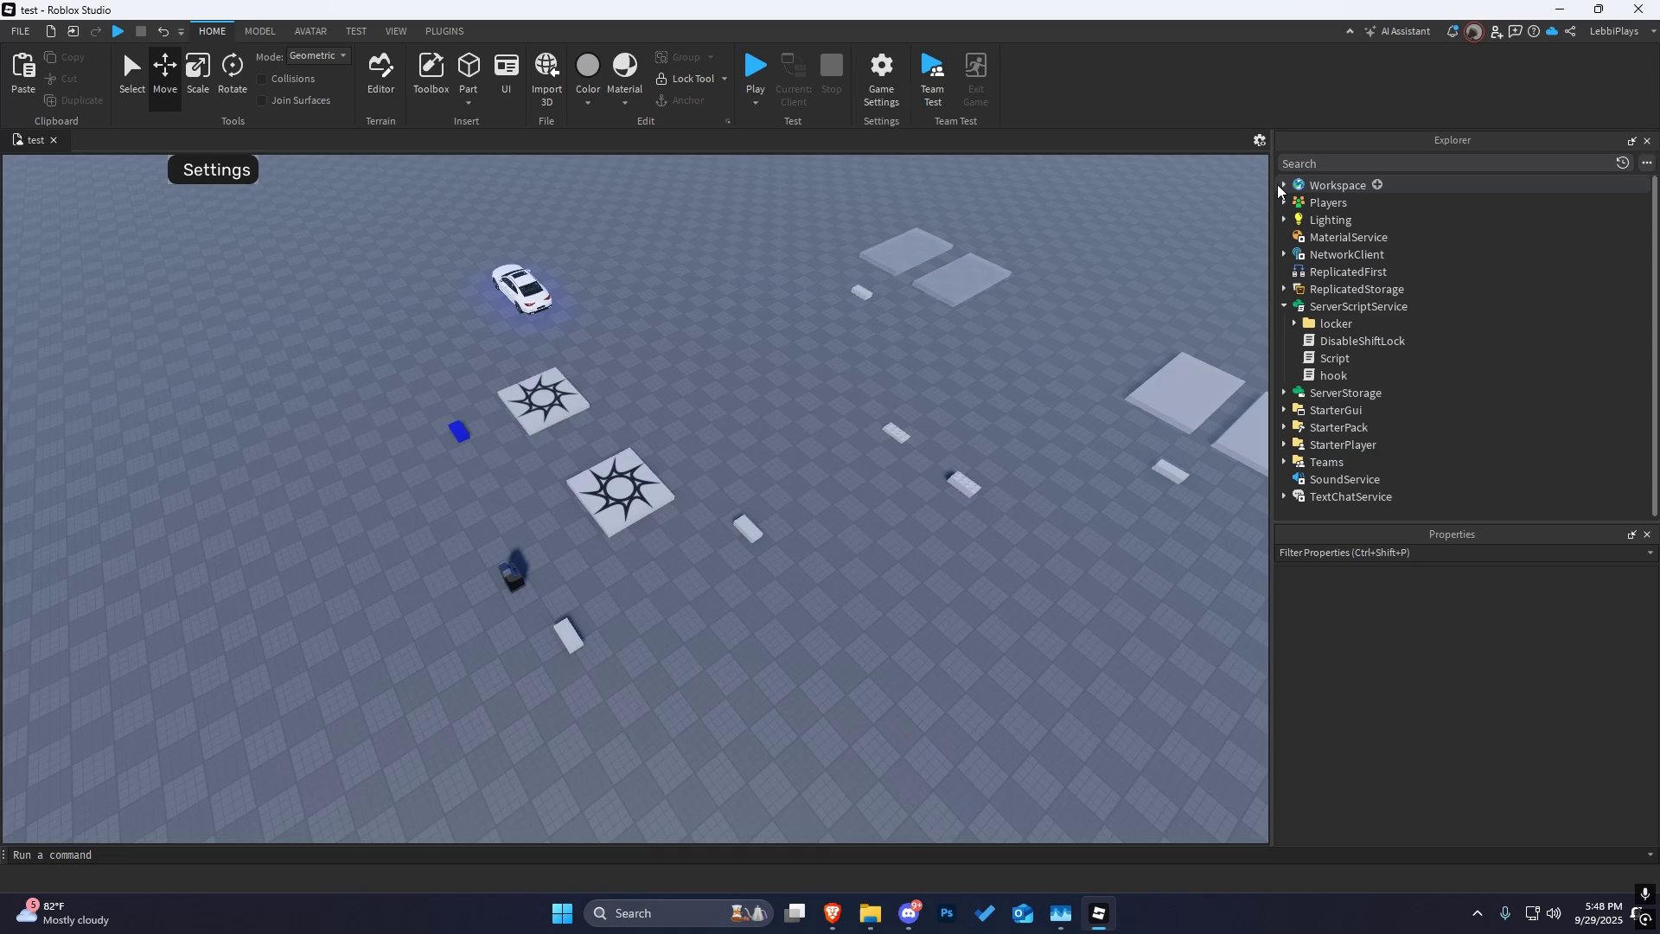
- Move the client hook script from unGroupInsideStarterPlayerScripts into StarterPlayer > StarterPlayerScripts
{"action": "left_click", "coordinate": [1284, 185]}
{"action": "left_click", "coordinate": [1305, 376]}
{"action": "left_click", "coordinate": [1349, 392]}
{"action": "key", "text": "Delete"}
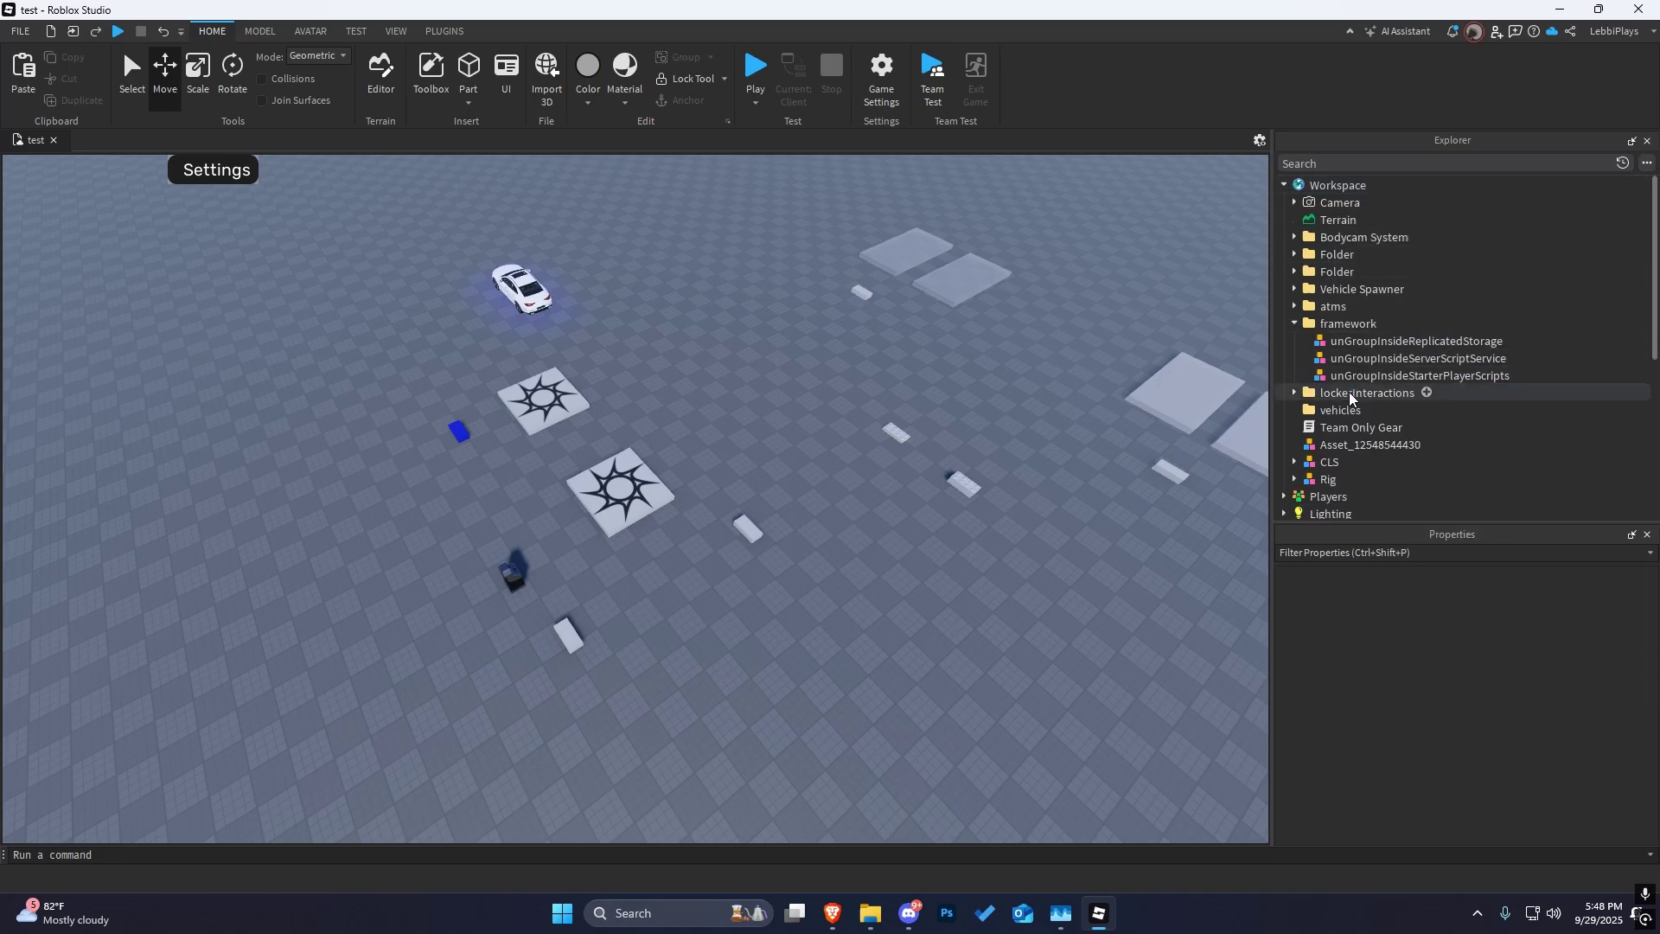
{"action": "left_click", "coordinate": [1284, 185]}
{"action": "left_click", "coordinate": [1285, 444]}
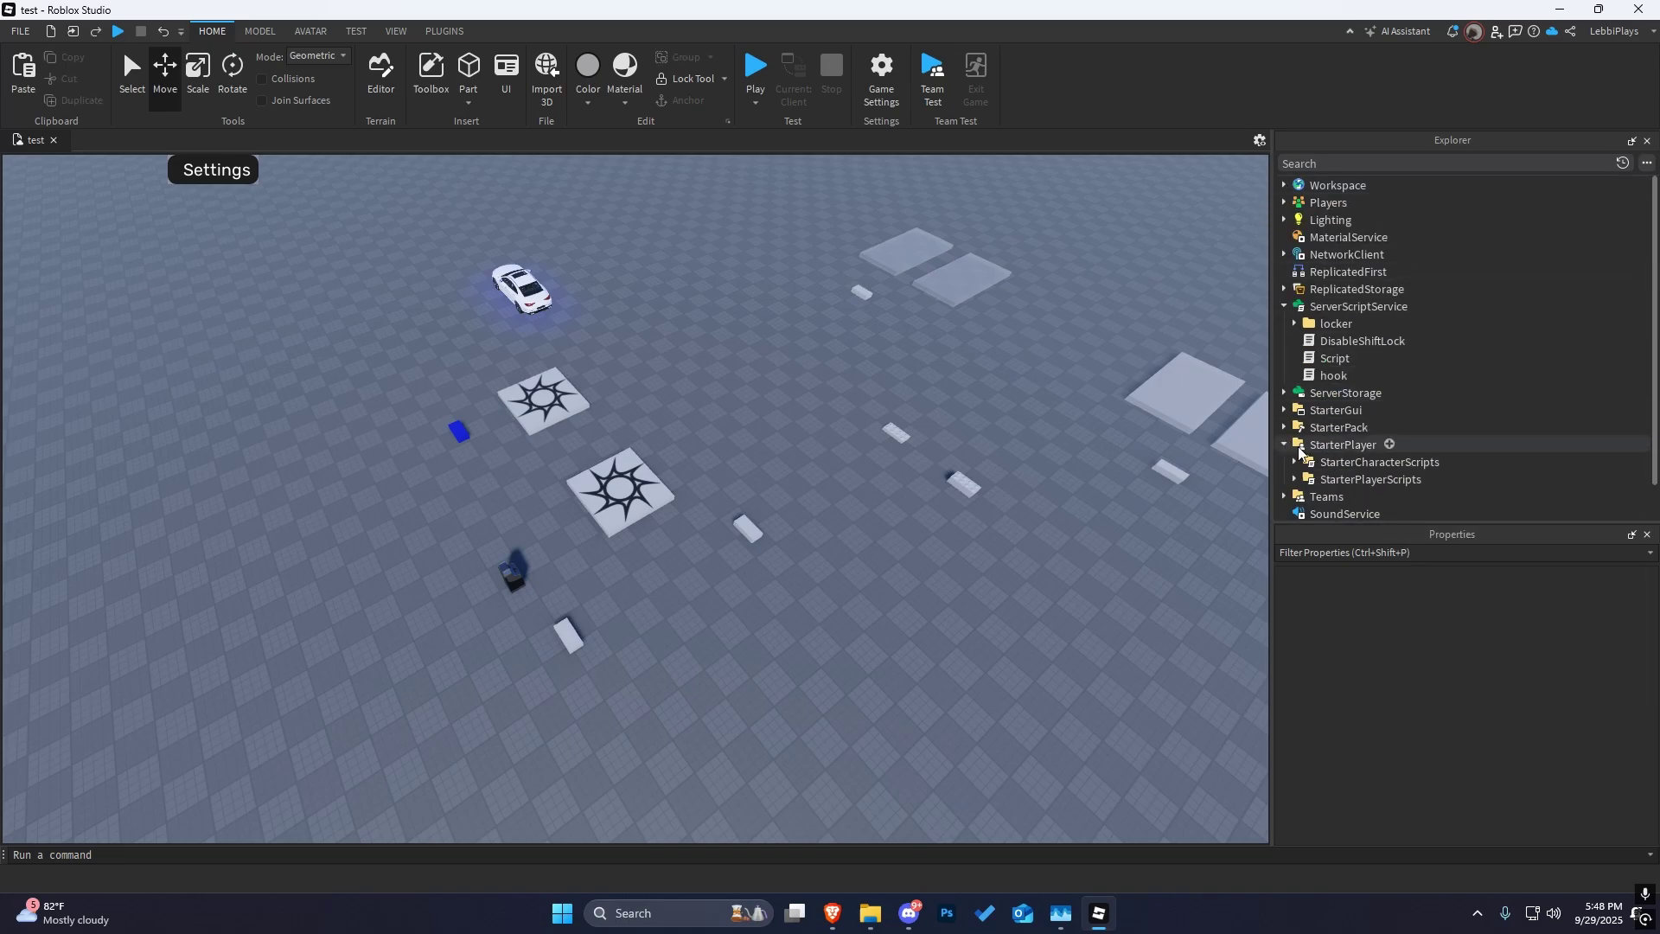
{"action": "left_click", "coordinate": [1294, 479]}
{"action": "scroll", "coordinate": [1344, 484], "scroll_direction": "down", "scroll_amount": 1}
{"action": "scroll", "coordinate": [1344, 484], "scroll_direction": "down", "scroll_amount": 1}
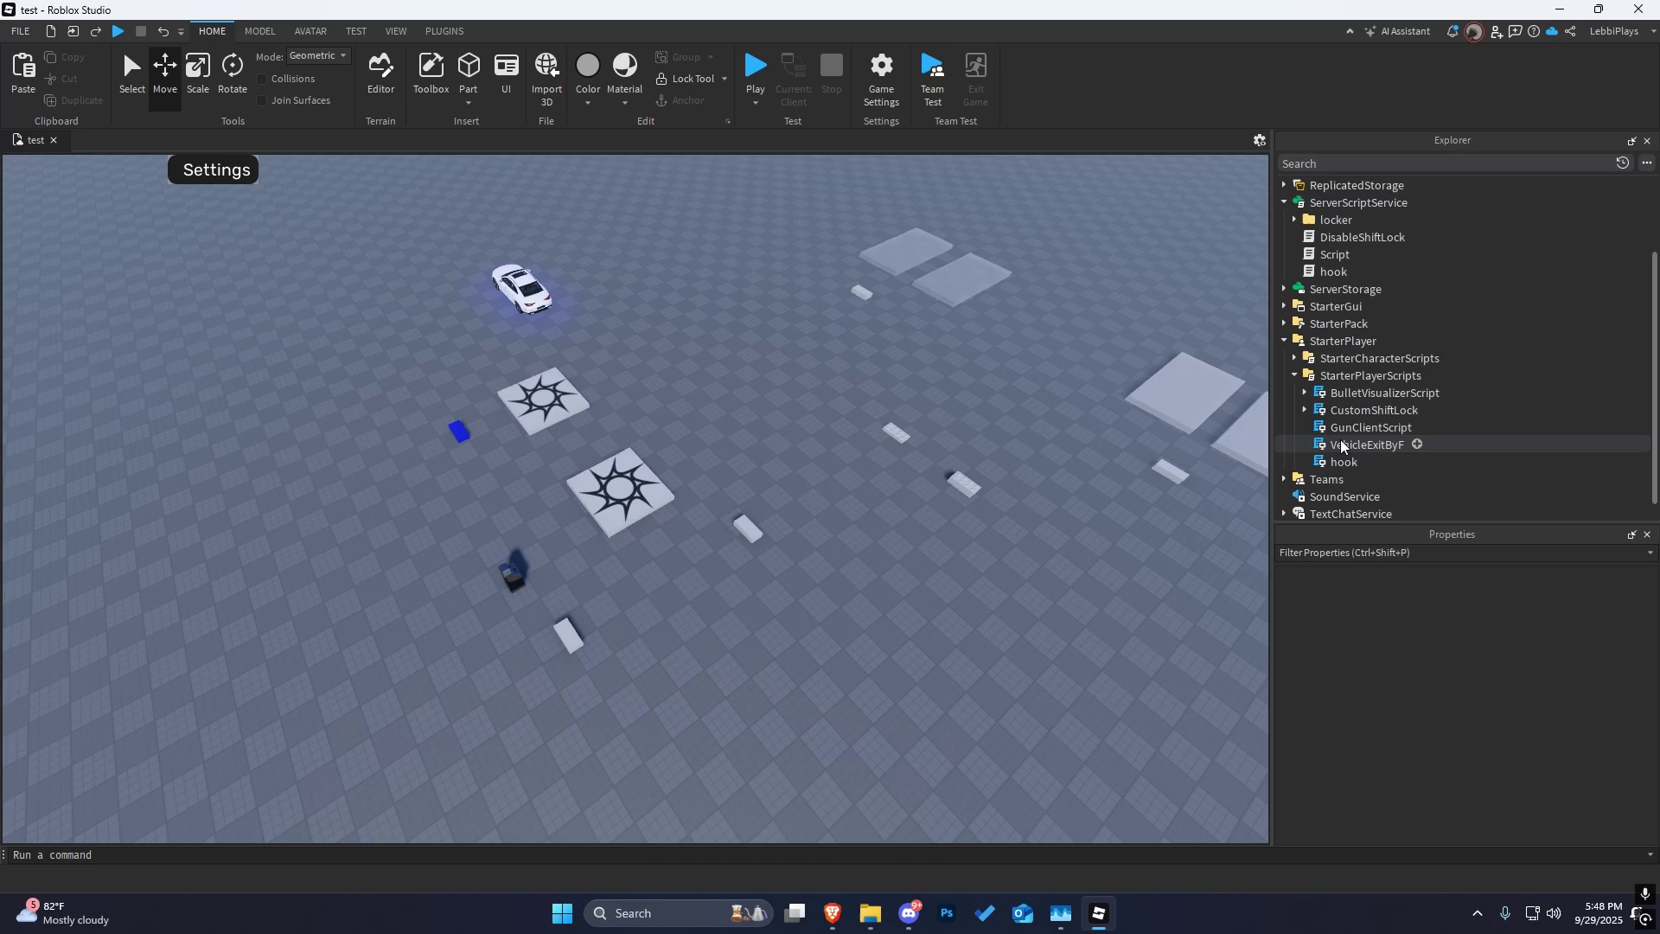
{"action": "left_click", "coordinate": [1342, 462]}
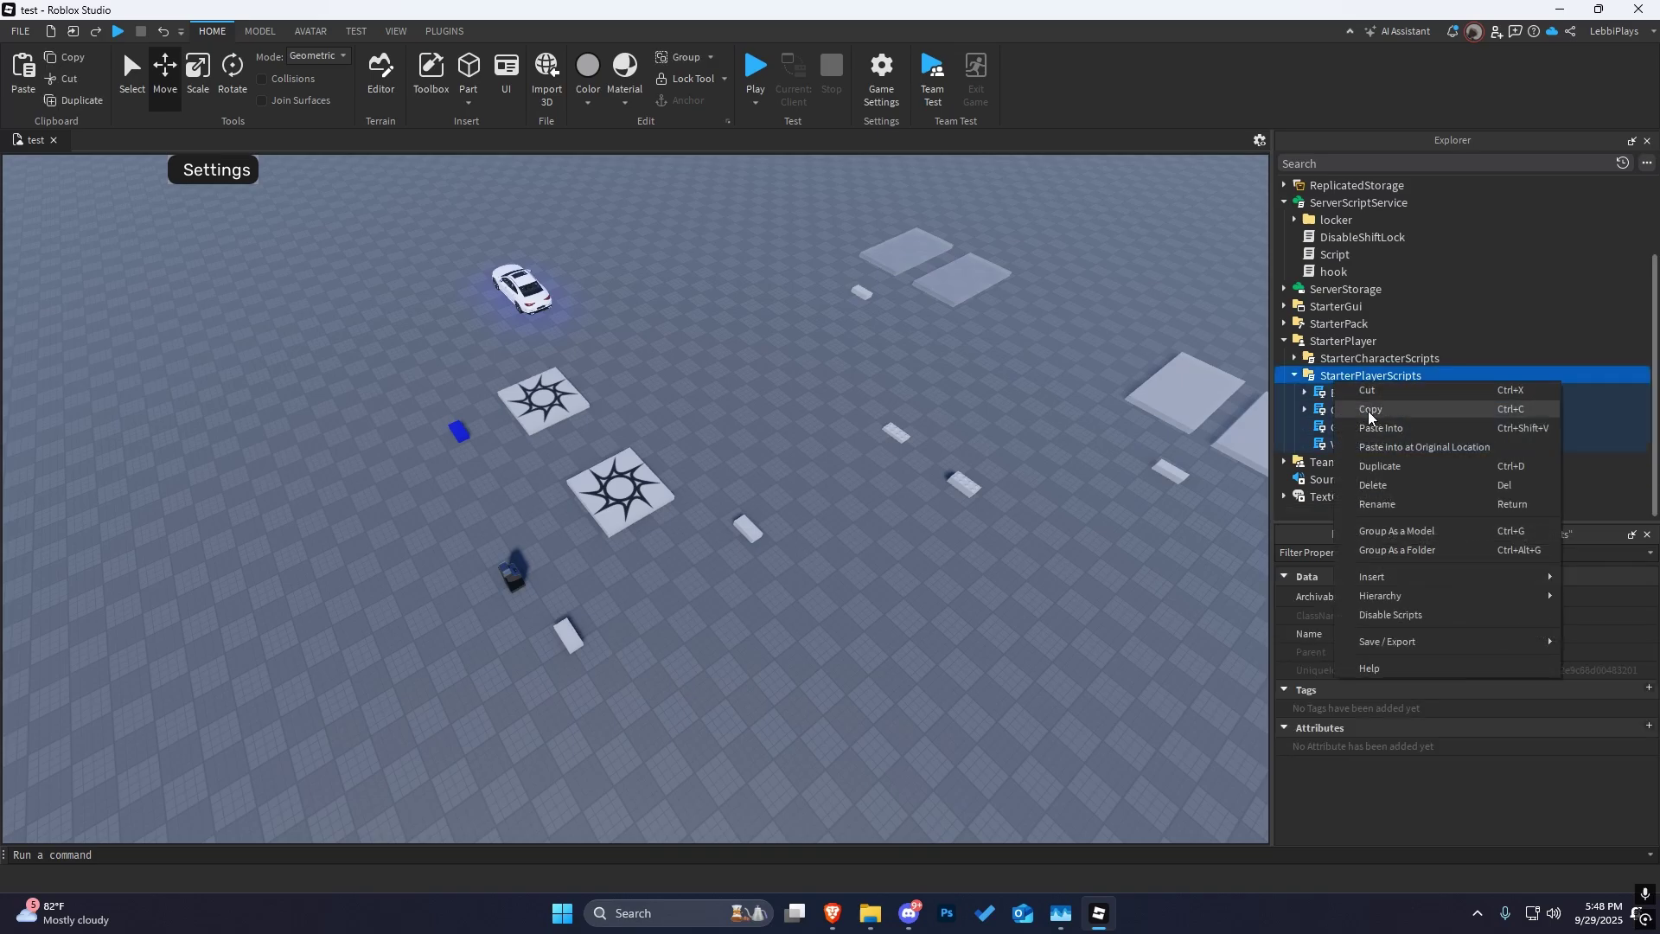
{"action": "left_click_drag", "start_coordinate": [1341, 464], "coordinate": [1321, 384]}
{"action": "left_click", "coordinate": [1308, 375]}
- Cut the Bodycam System folder out of Workspace
{"action": "left_click", "coordinate": [1285, 186]}
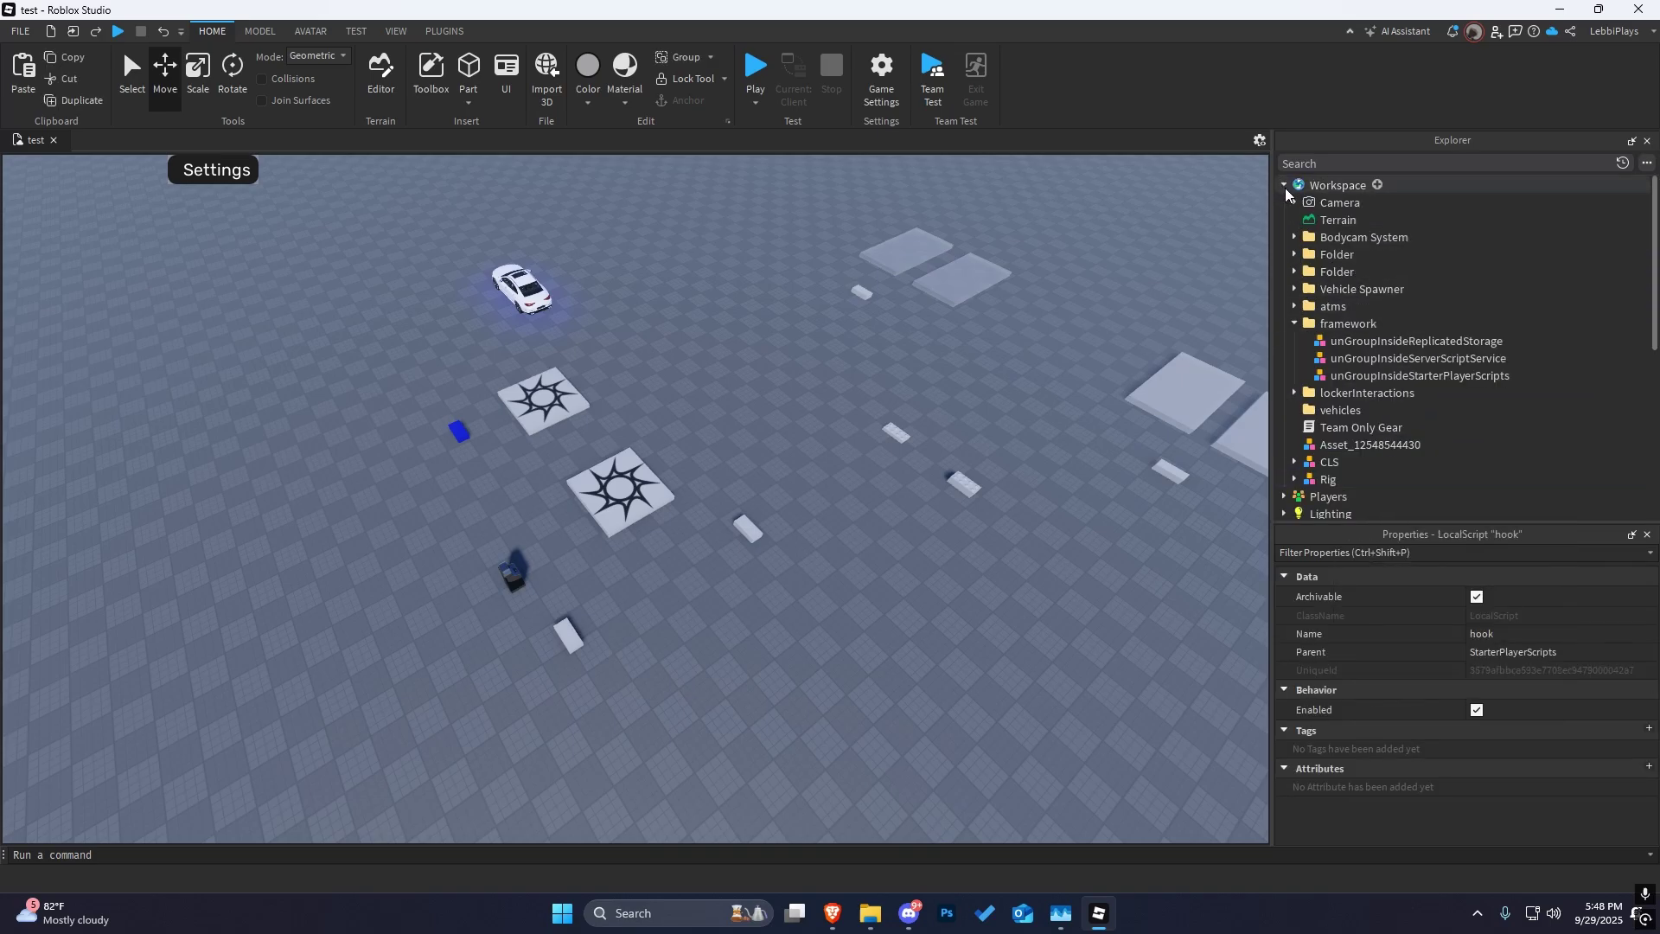
{"action": "left_click", "coordinate": [1295, 323]}
{"action": "left_click", "coordinate": [1295, 237]}
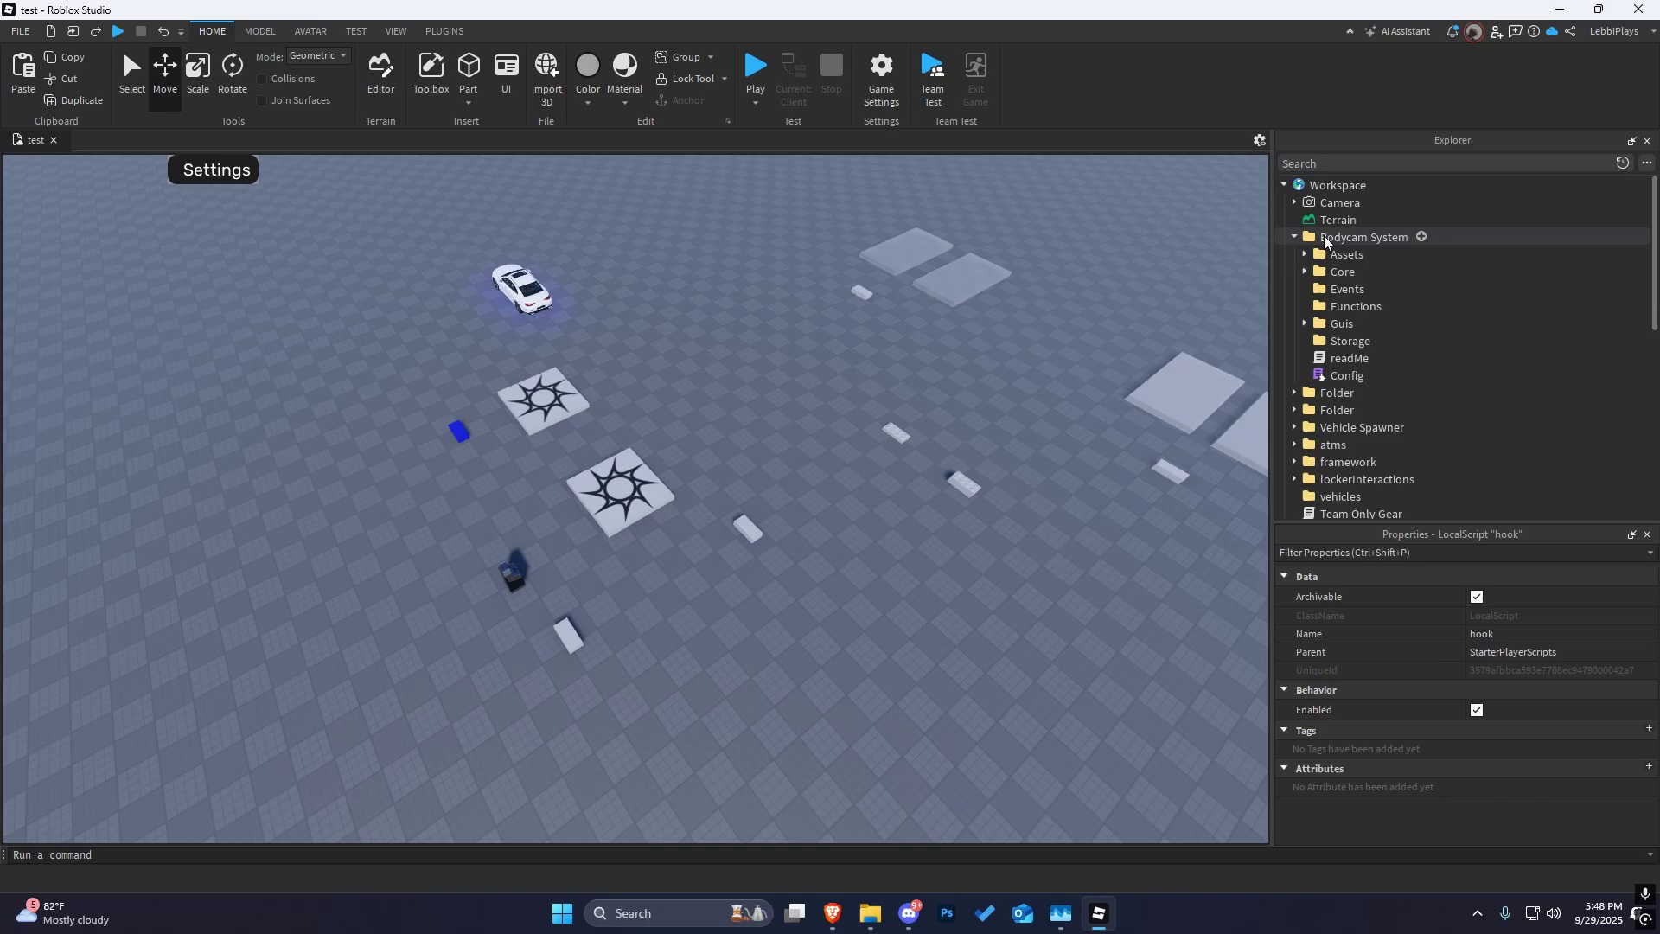
{"action": "left_click", "coordinate": [1349, 240]}
{"action": "right_click", "coordinate": [1346, 241]}
{"action": "left_click", "coordinate": [1342, 248]}
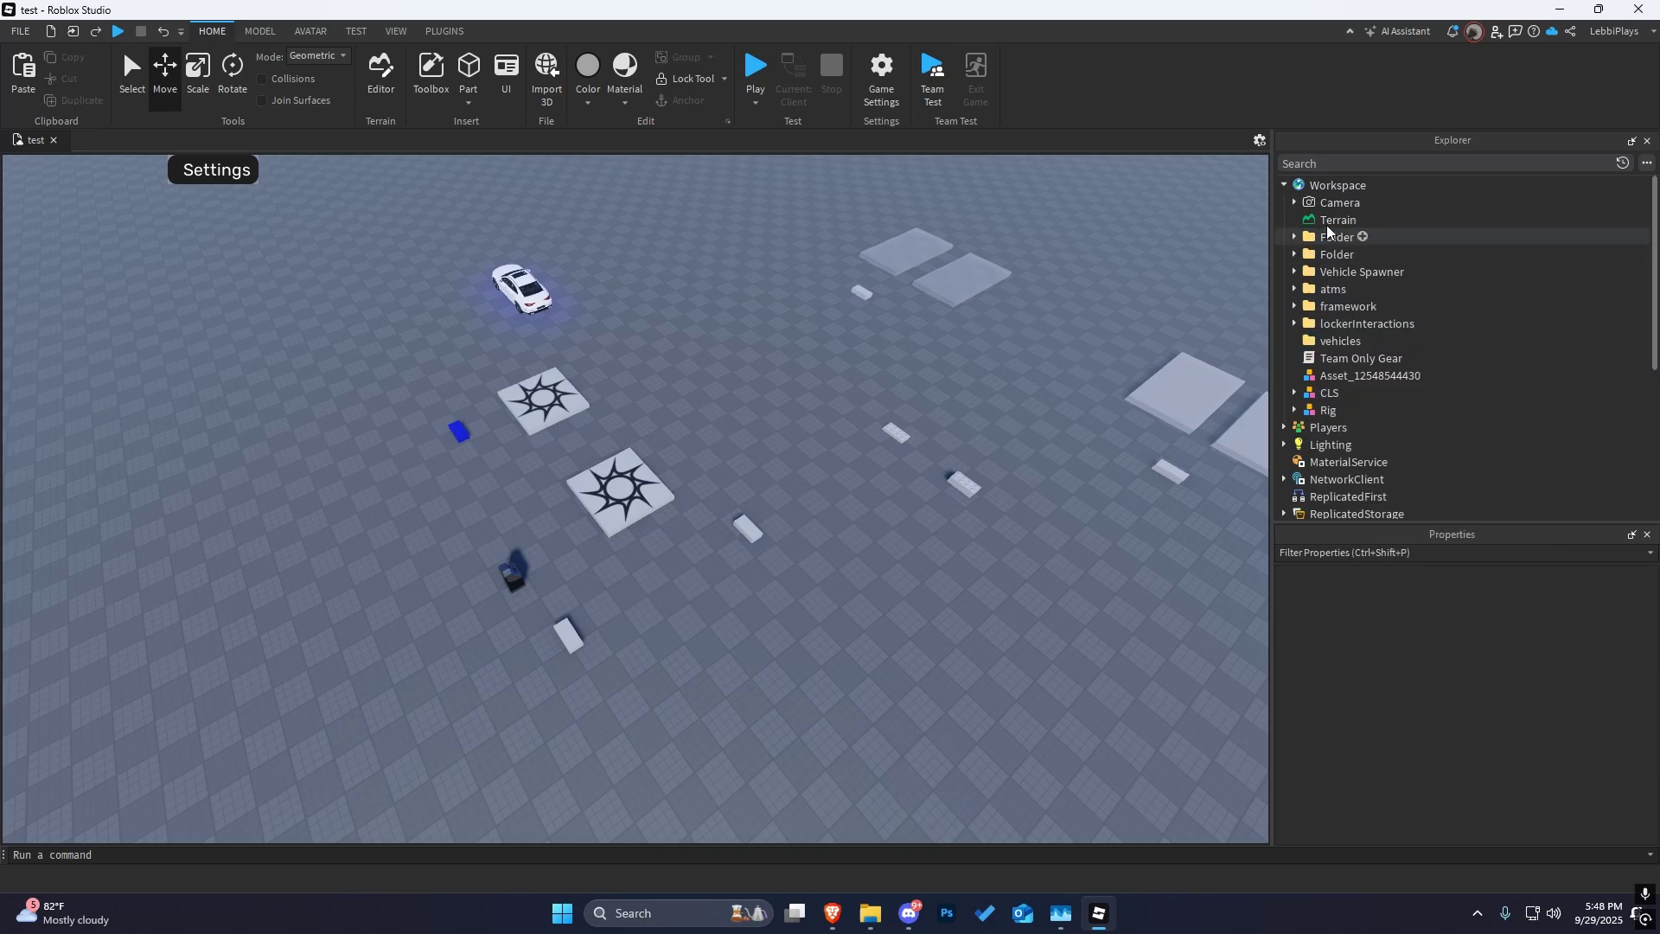
{"action": "left_click", "coordinate": [1281, 184]}
- Paste Bodycam System into ReplicatedStorage > framework > Systems
{"action": "left_click", "coordinate": [1284, 287]}
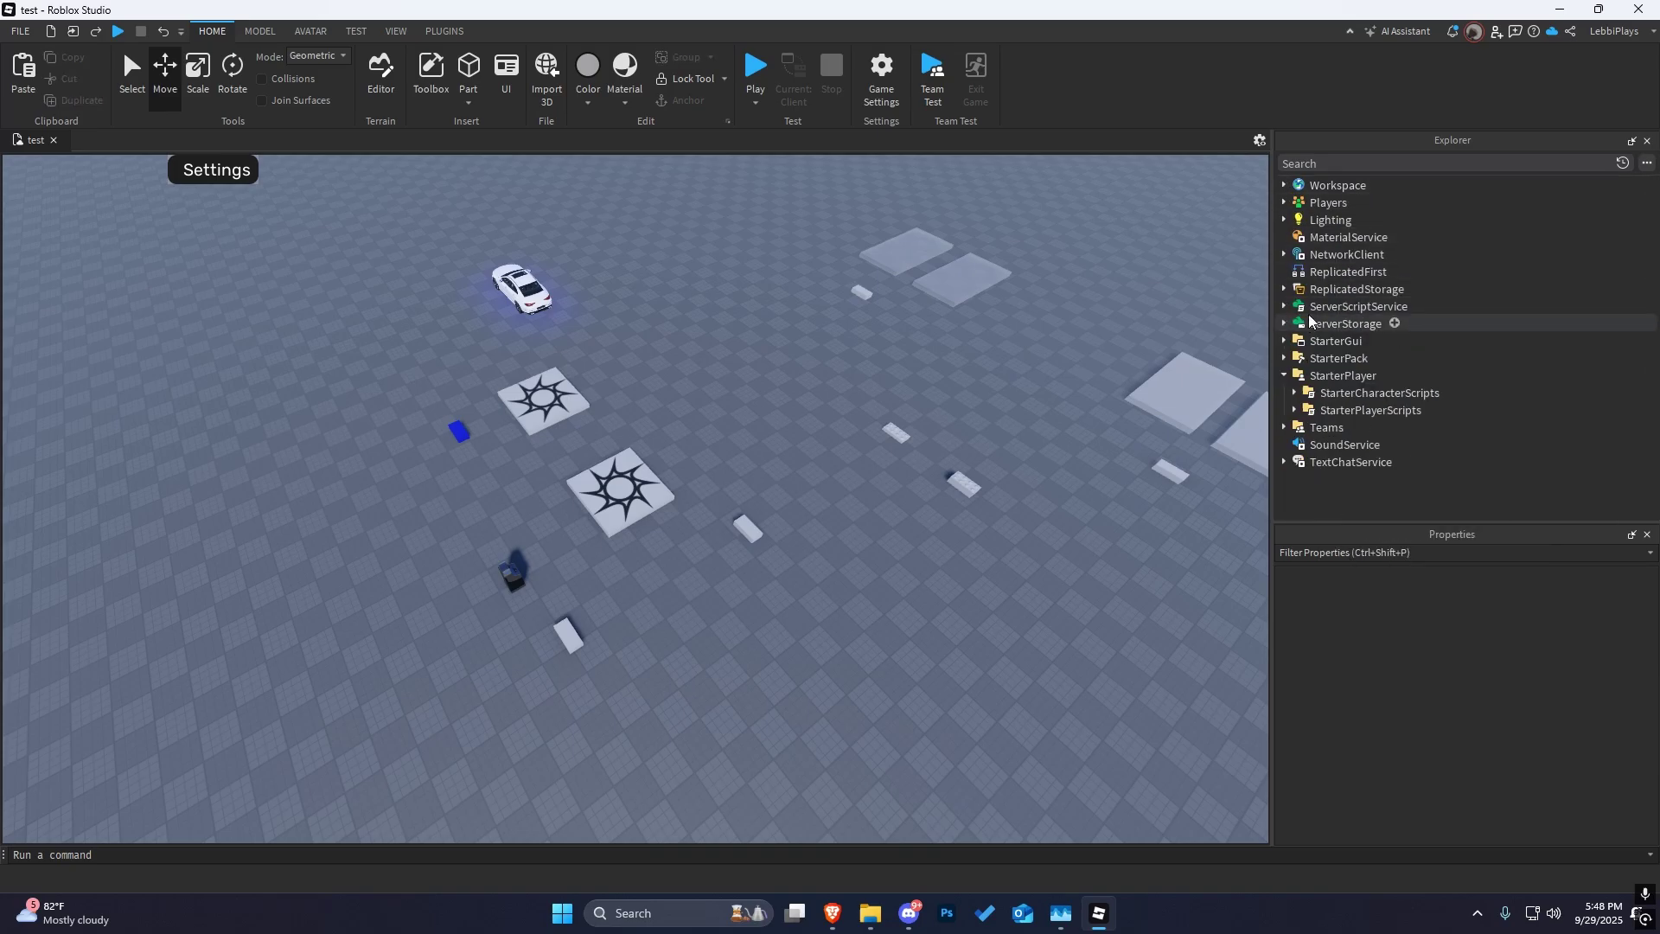
{"action": "left_click", "coordinate": [1294, 479]}
{"action": "scroll", "coordinate": [1311, 428], "scroll_direction": "down", "scroll_amount": 2}
{"action": "left_click", "coordinate": [1304, 444]}
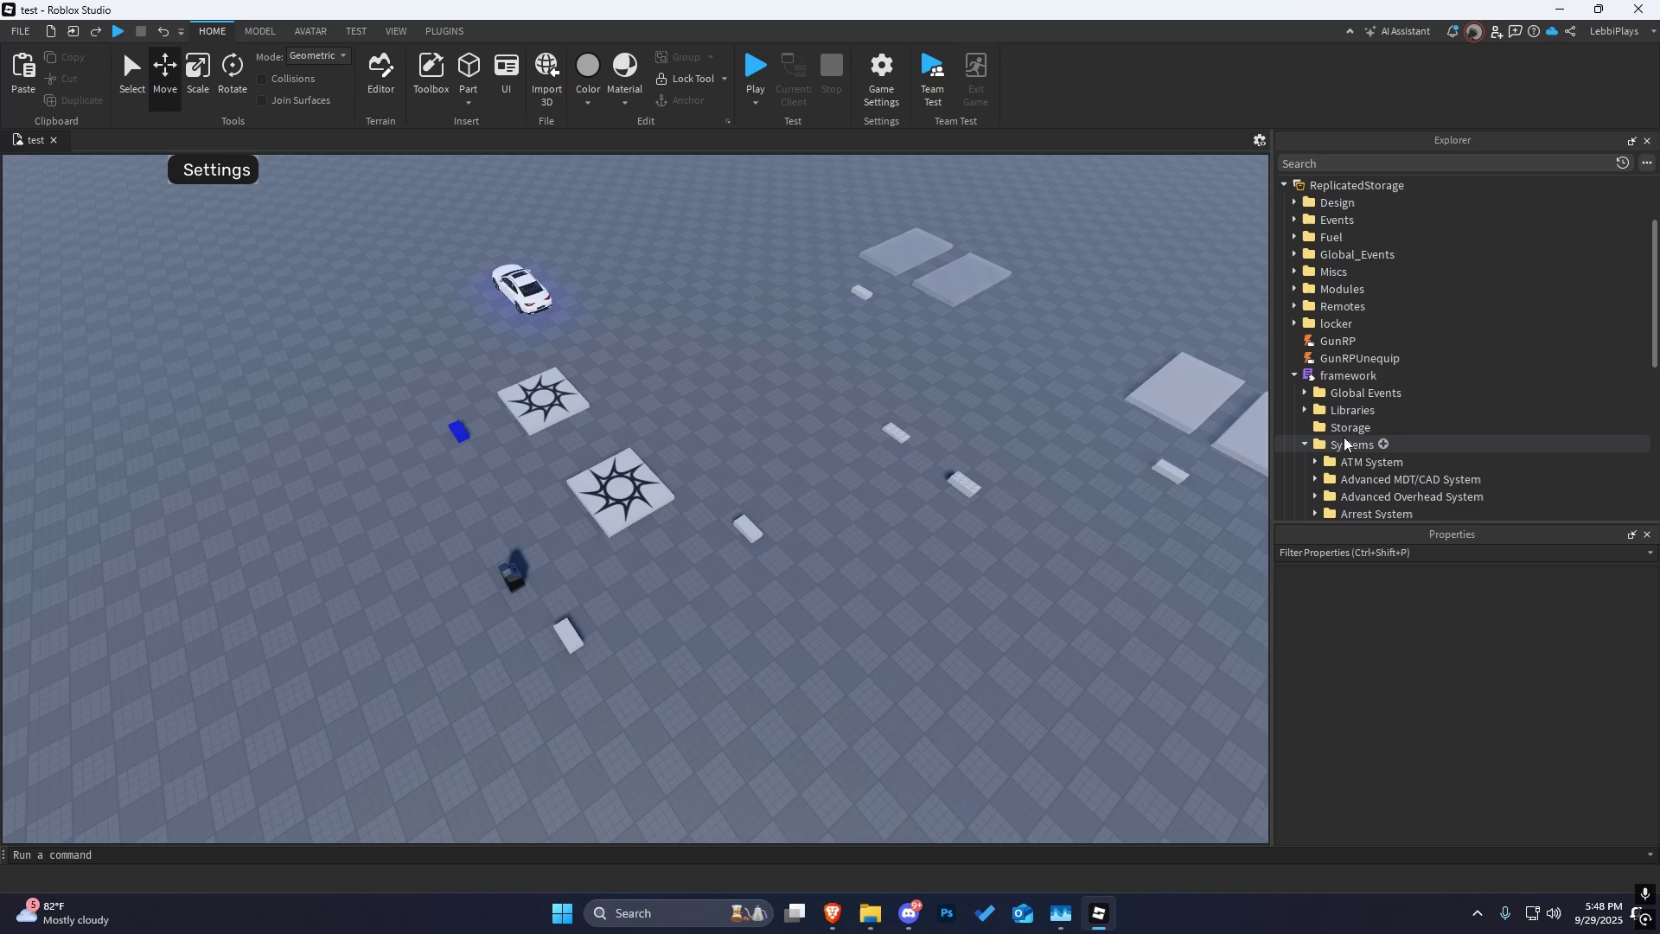
{"action": "left_click", "coordinate": [1344, 440]}
{"action": "right_click", "coordinate": [1344, 439]}
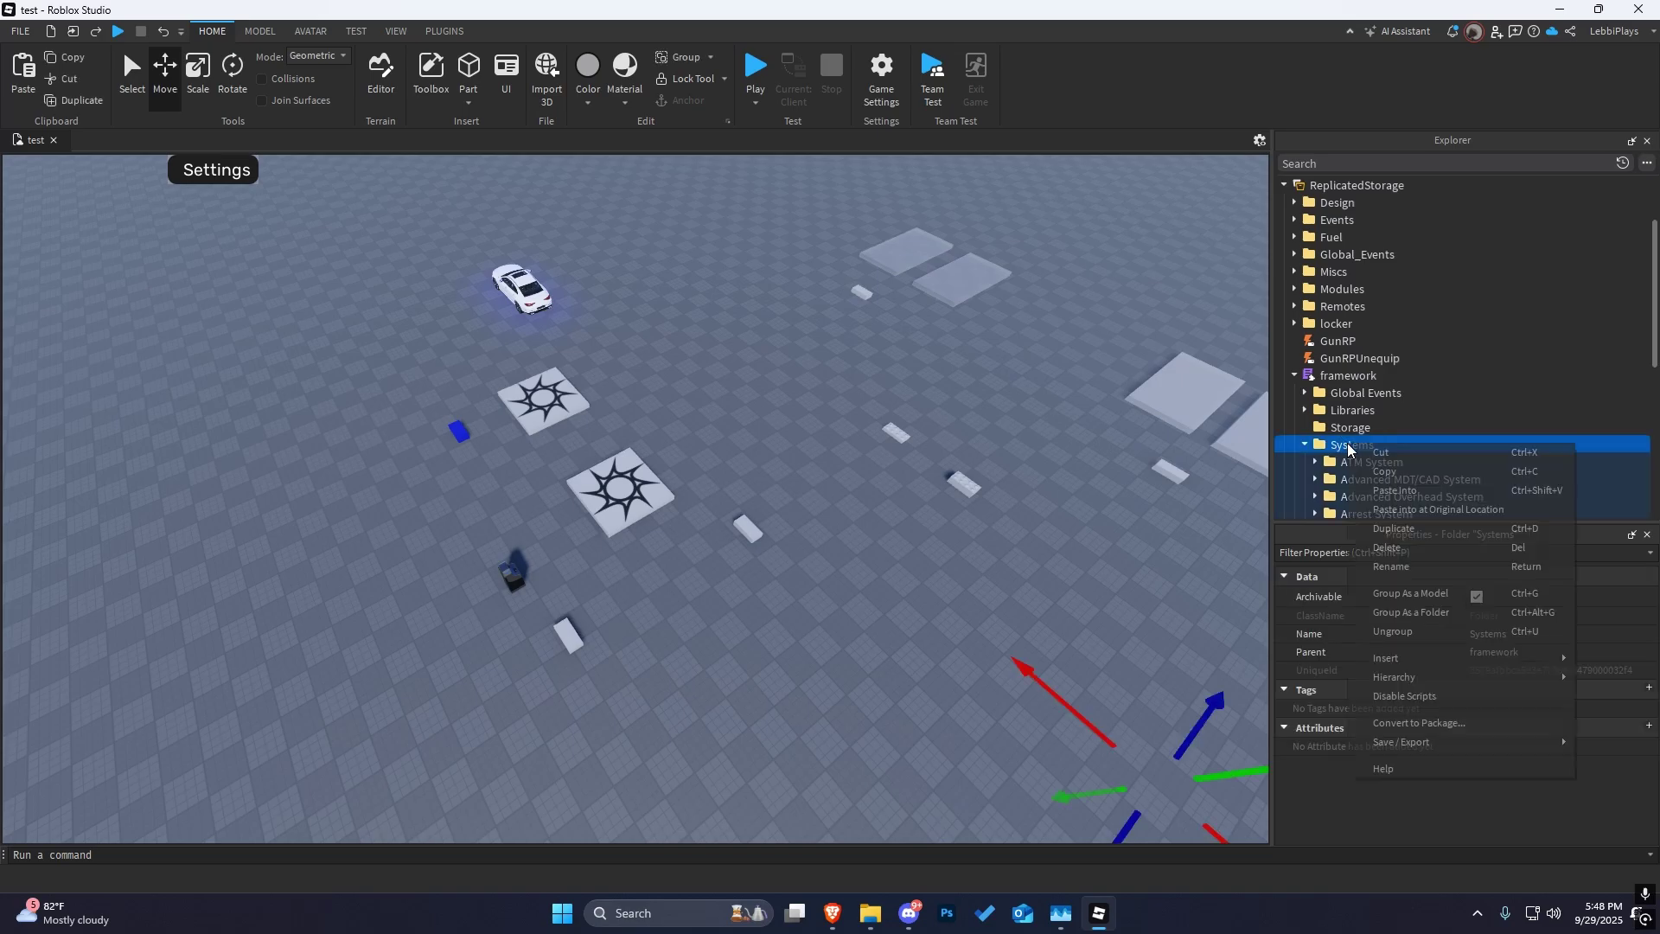
{"action": "left_click", "coordinate": [1388, 490]}
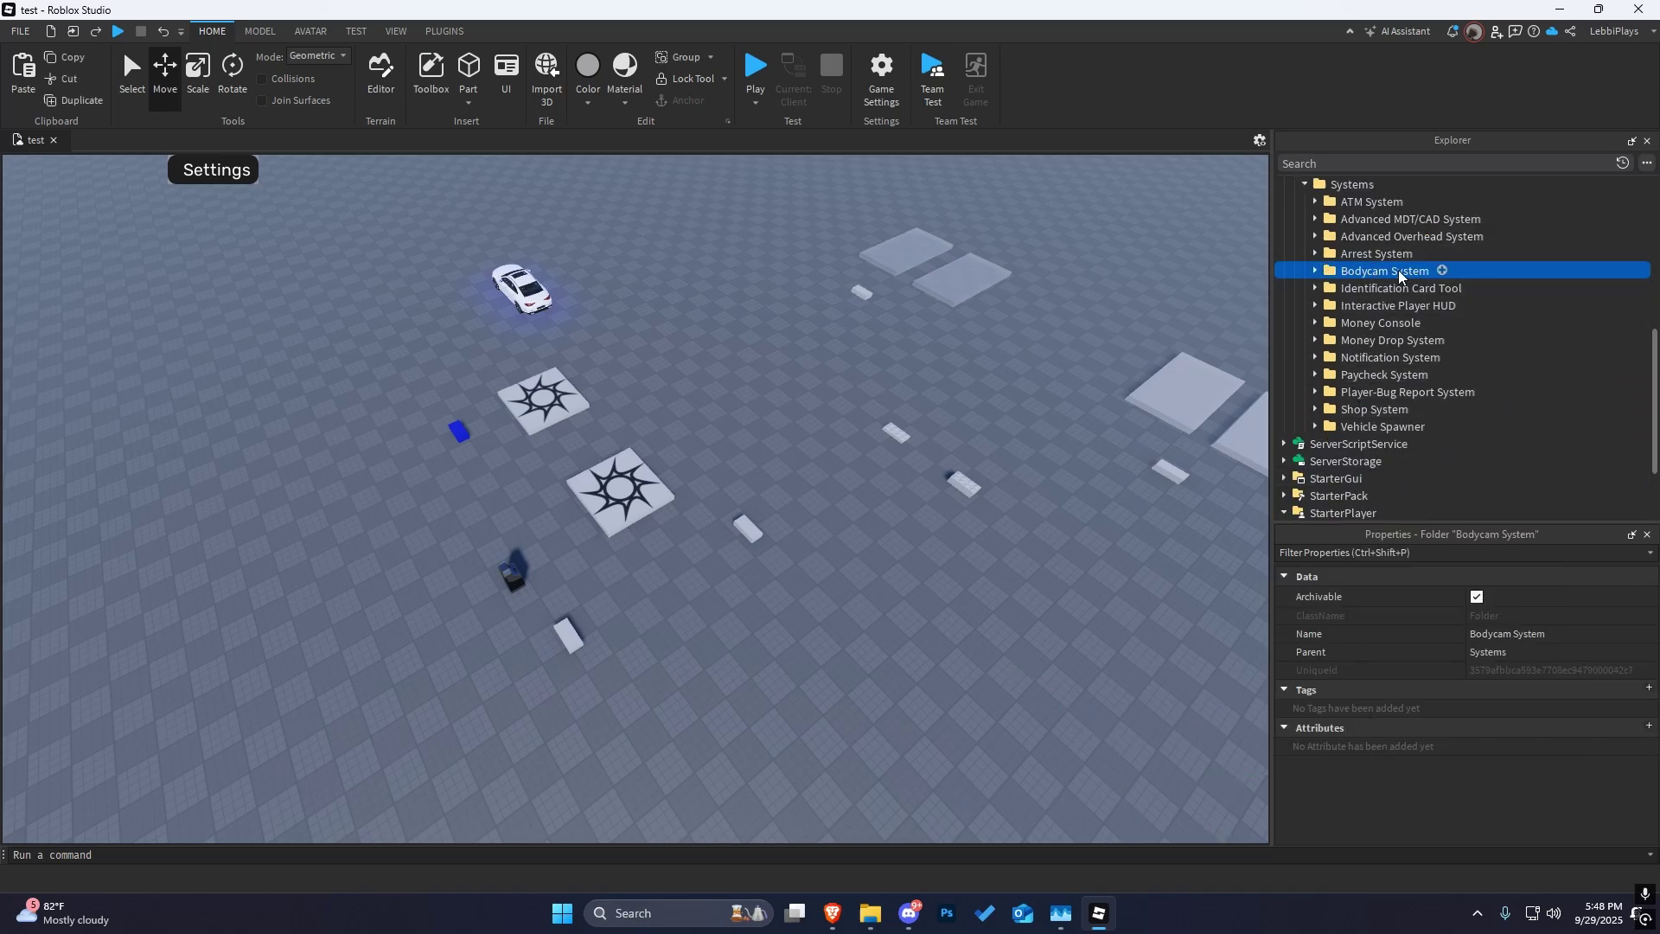
{"action": "scroll", "coordinate": [1388, 269], "scroll_direction": "up", "scroll_amount": 1}
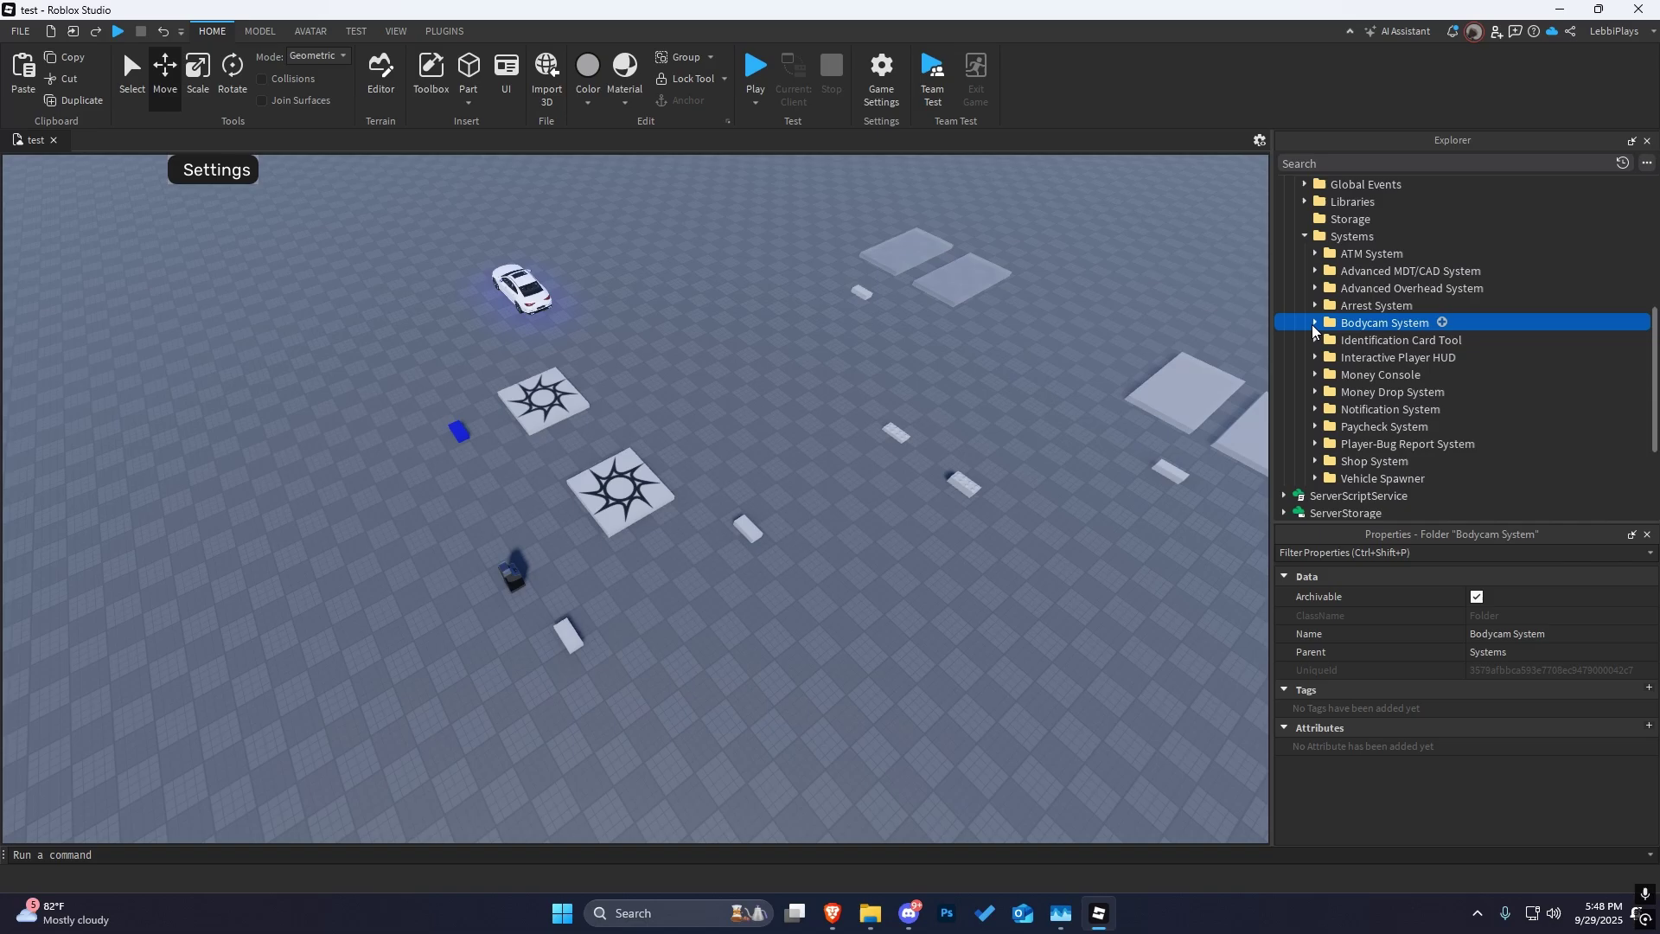
{"action": "mouse_move", "coordinate": [761, 421]}
{"action": "right_mouse_down"}
{"action": "mouse_move", "coordinate": [824, 446]}
{"action": "mouse_move", "coordinate": [894, 431]}
{"action": "right_mouse_up"}
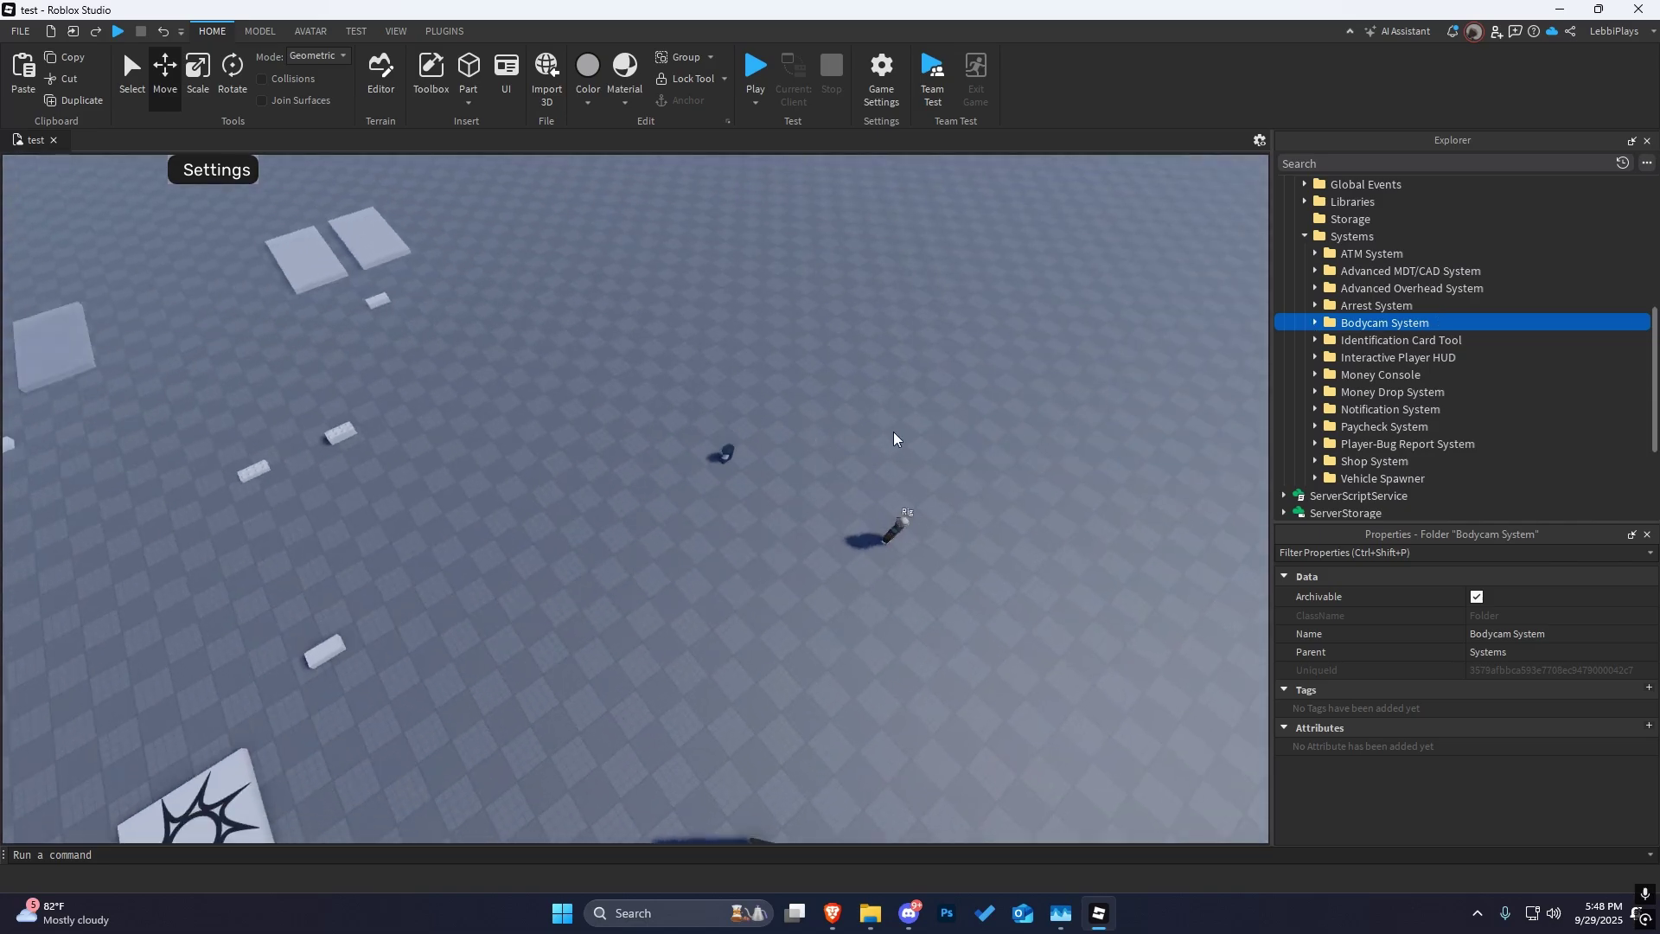
{"action": "right_click_drag", "start_coordinate": [888, 523], "coordinate": [782, 338]}
{"action": "left_click", "coordinate": [430, 72]}
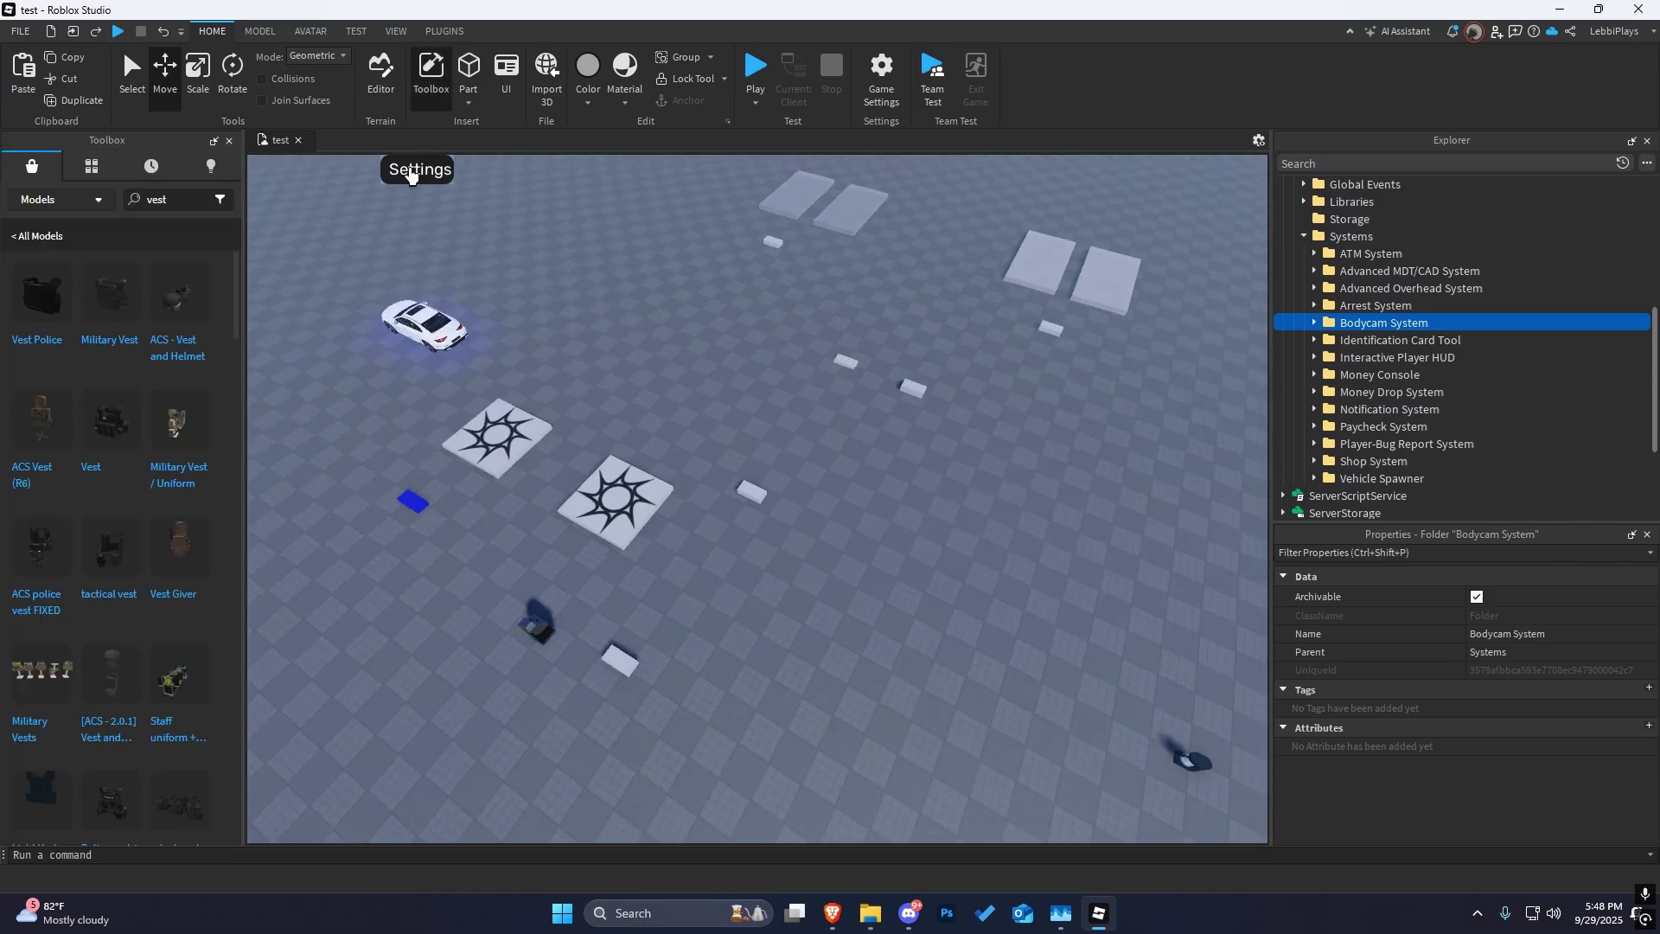
{"action": "left_click", "coordinate": [182, 200]}
{"action": "type", "text": "giver"}
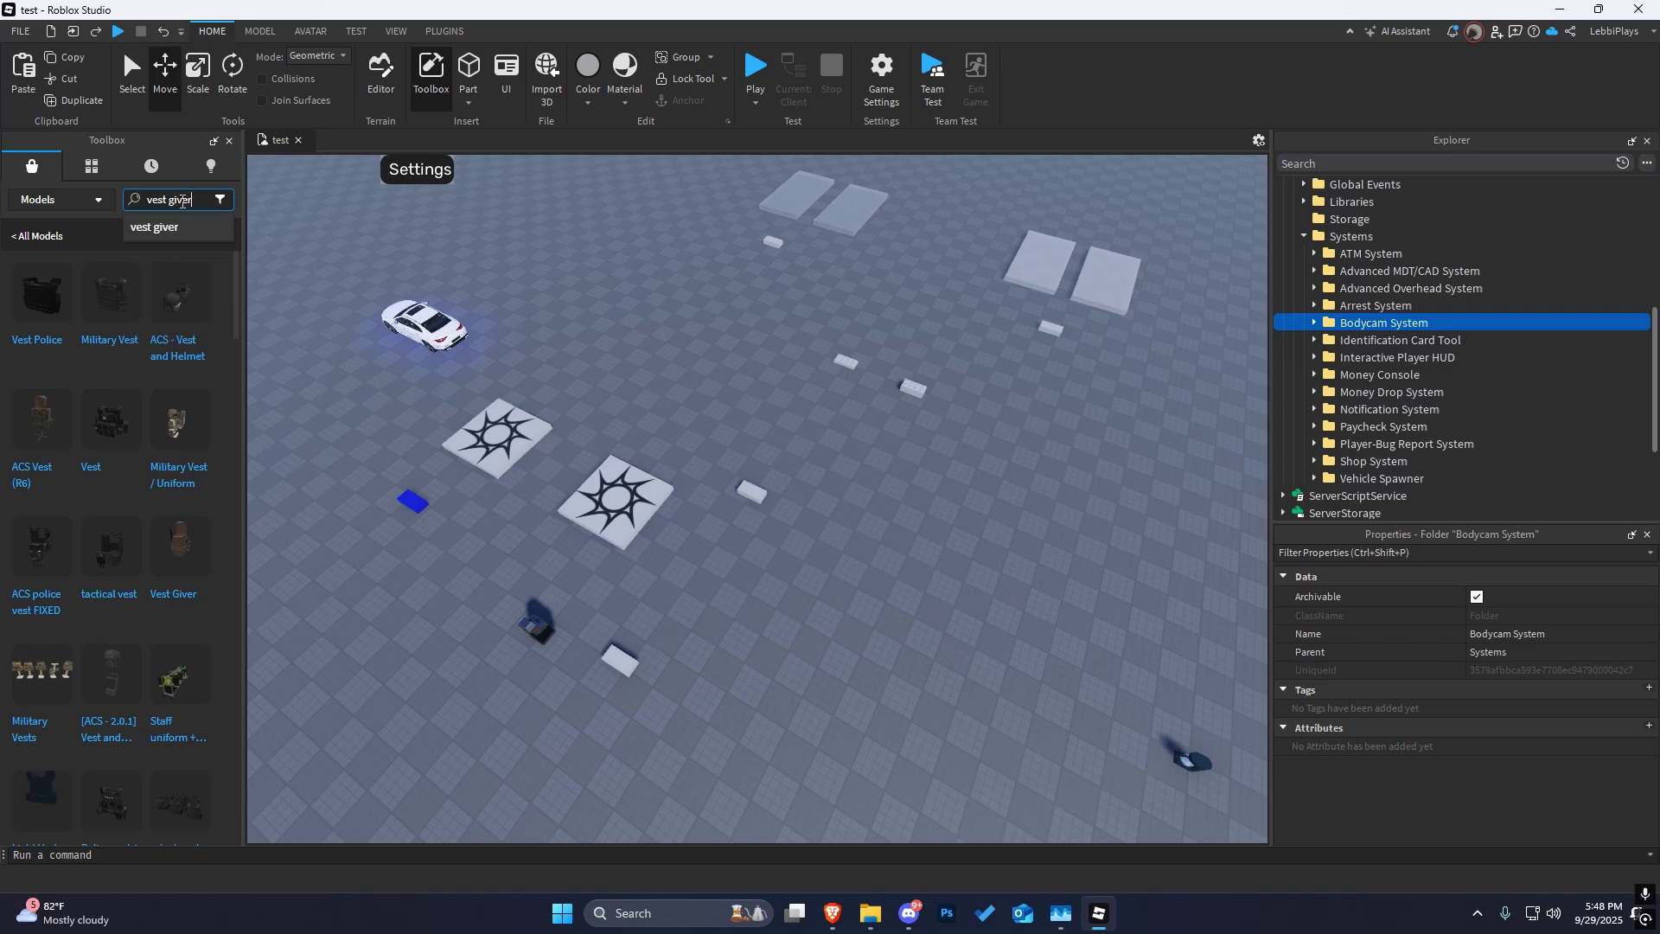
{"action": "key", "text": "Return"}
{"action": "right_click_drag", "start_coordinate": [468, 272], "coordinate": [484, 274]}
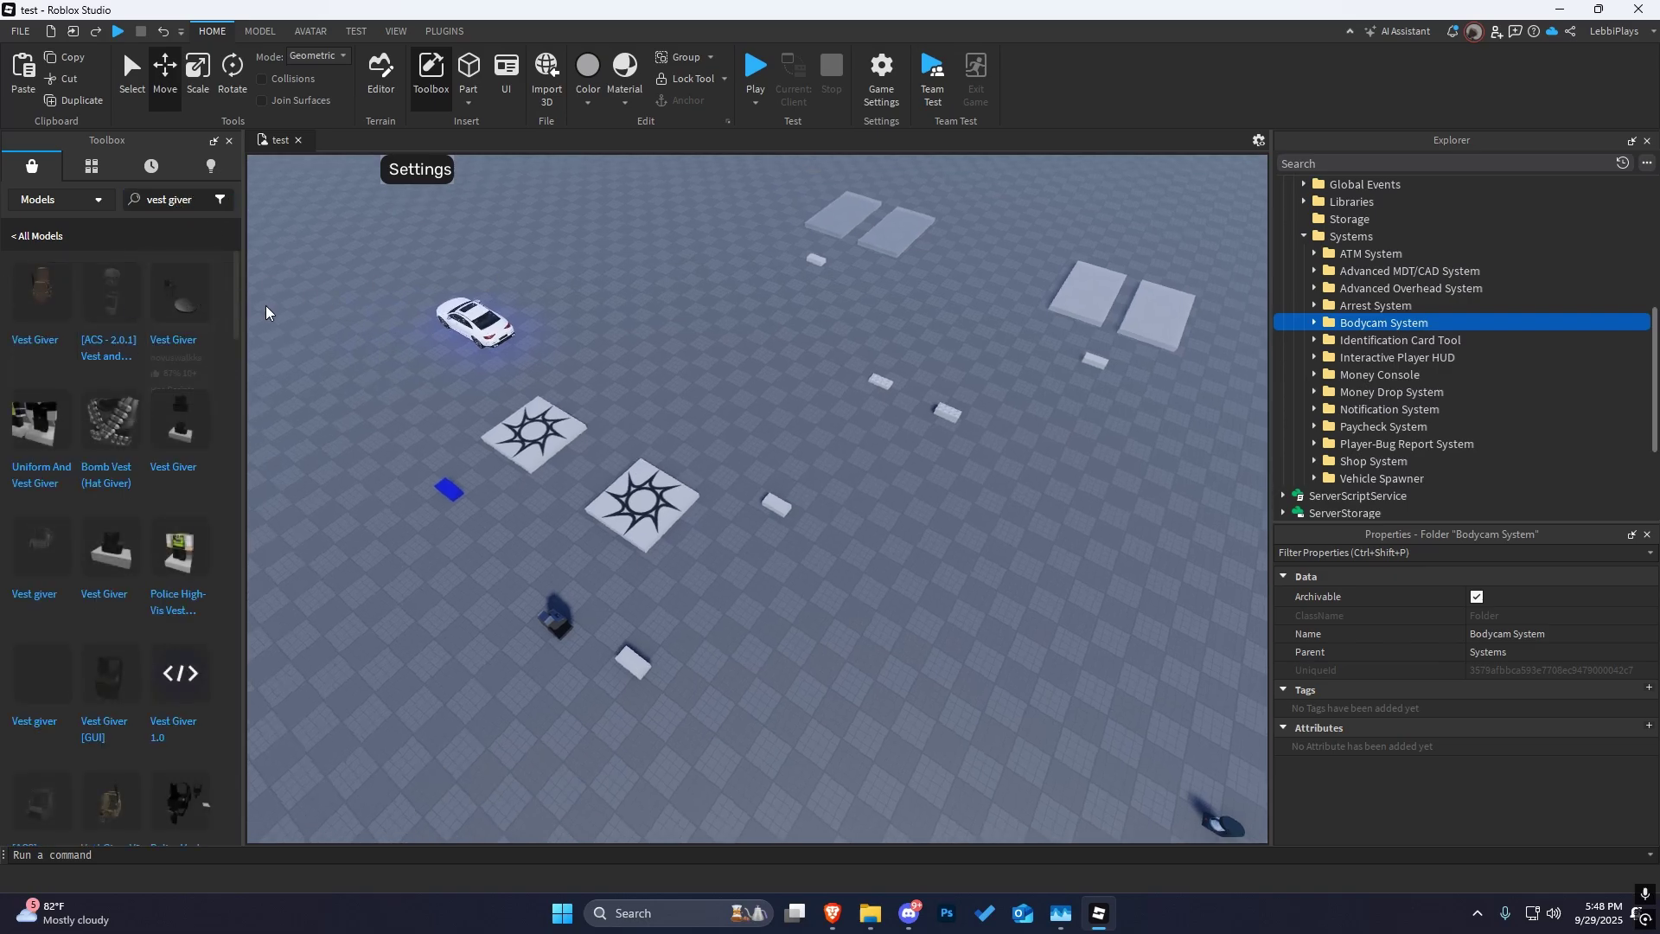
{"action": "left_click", "coordinate": [232, 140]}
{"action": "scroll", "coordinate": [649, 520], "scroll_direction": "up", "scroll_amount": 5}
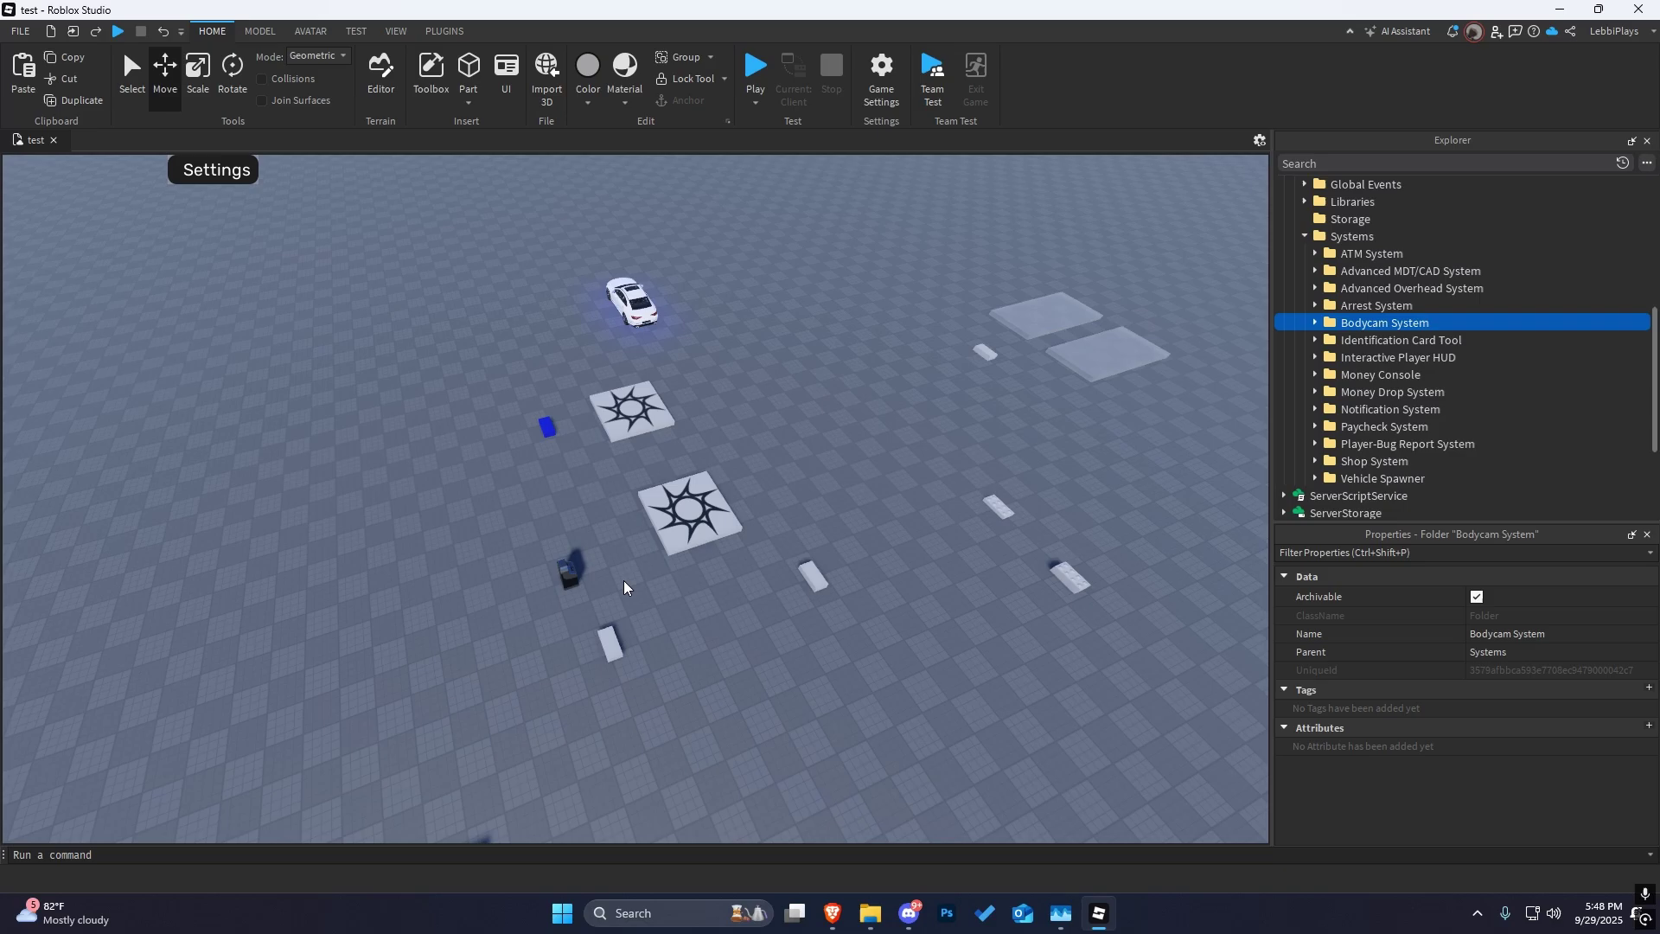
{"action": "key", "text": "w"}
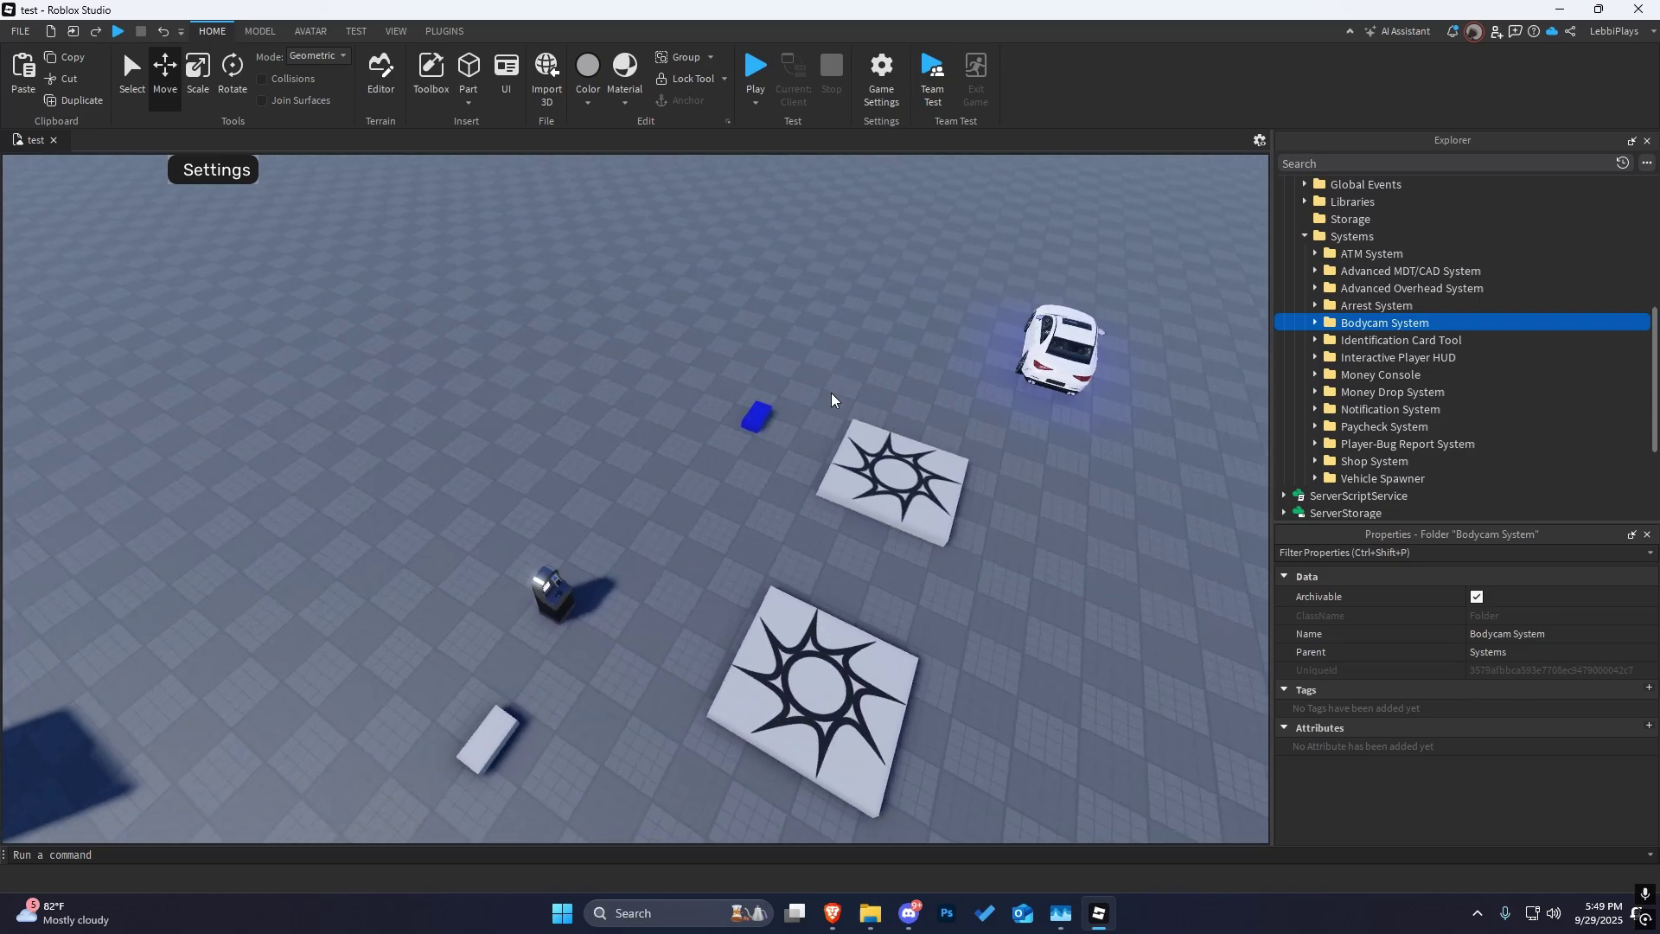
{"action": "scroll", "coordinate": [832, 392], "scroll_direction": "down", "scroll_amount": 3}
{"action": "left_click", "coordinate": [1315, 322]}
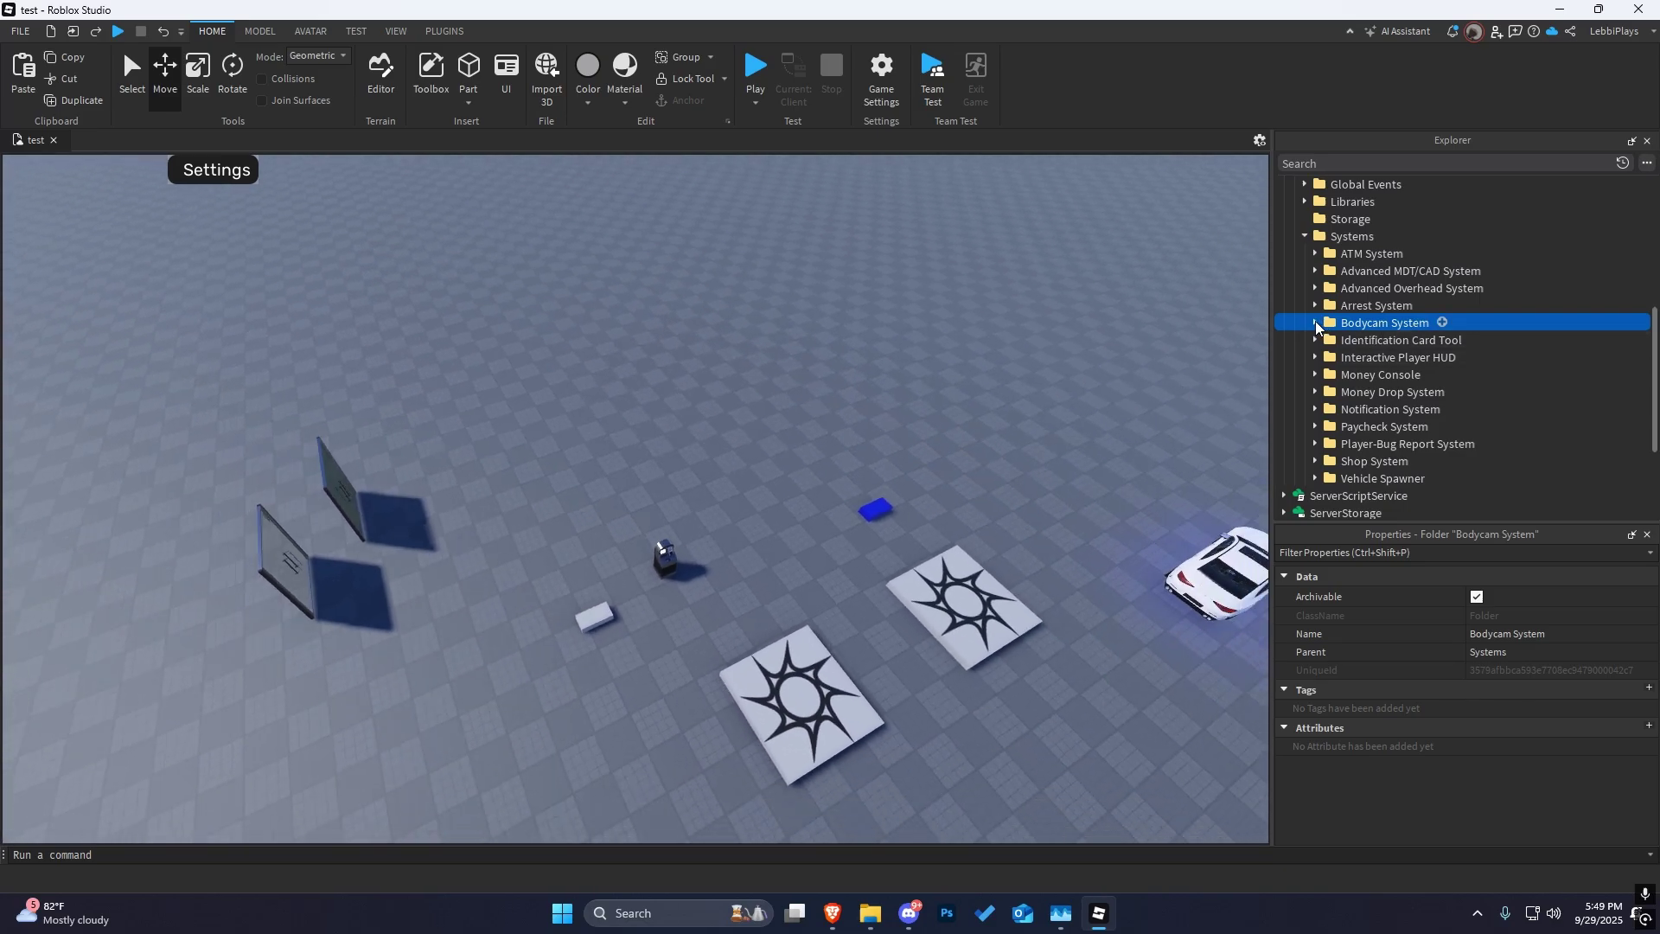
{"action": "mouse_move", "coordinate": [967, 288]}
{"action": "right_mouse_down"}
{"action": "mouse_move", "coordinate": [932, 283]}
{"action": "mouse_move", "coordinate": [1318, 340]}
{"action": "right_mouse_up"}
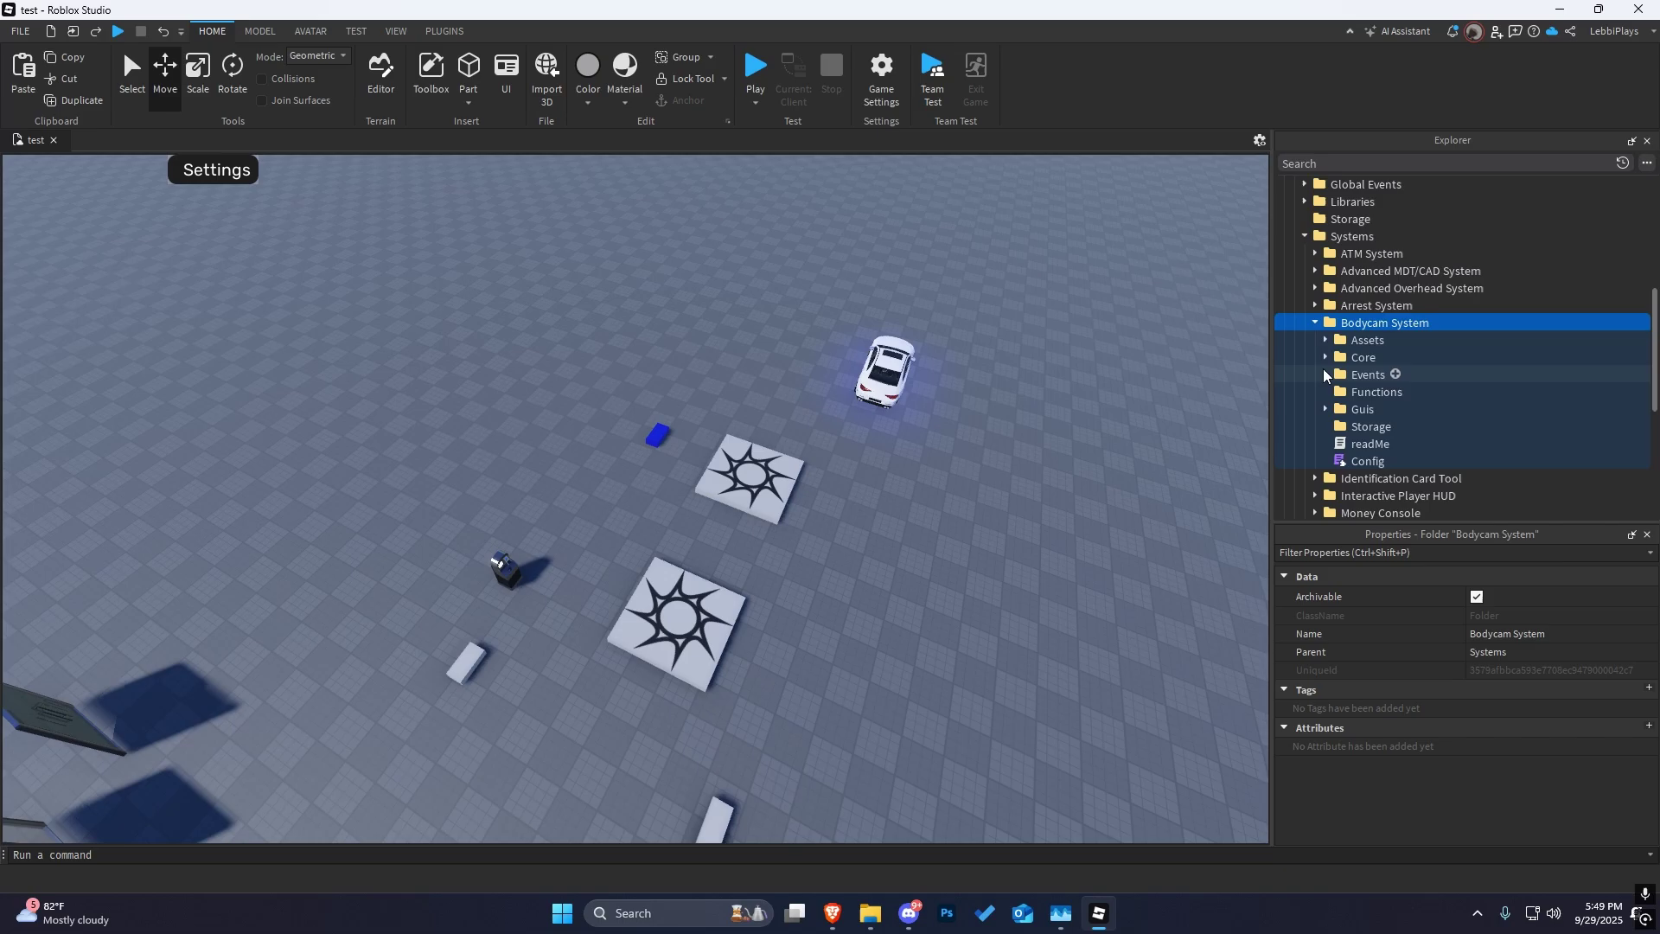
{"action": "left_click", "coordinate": [1323, 340]}
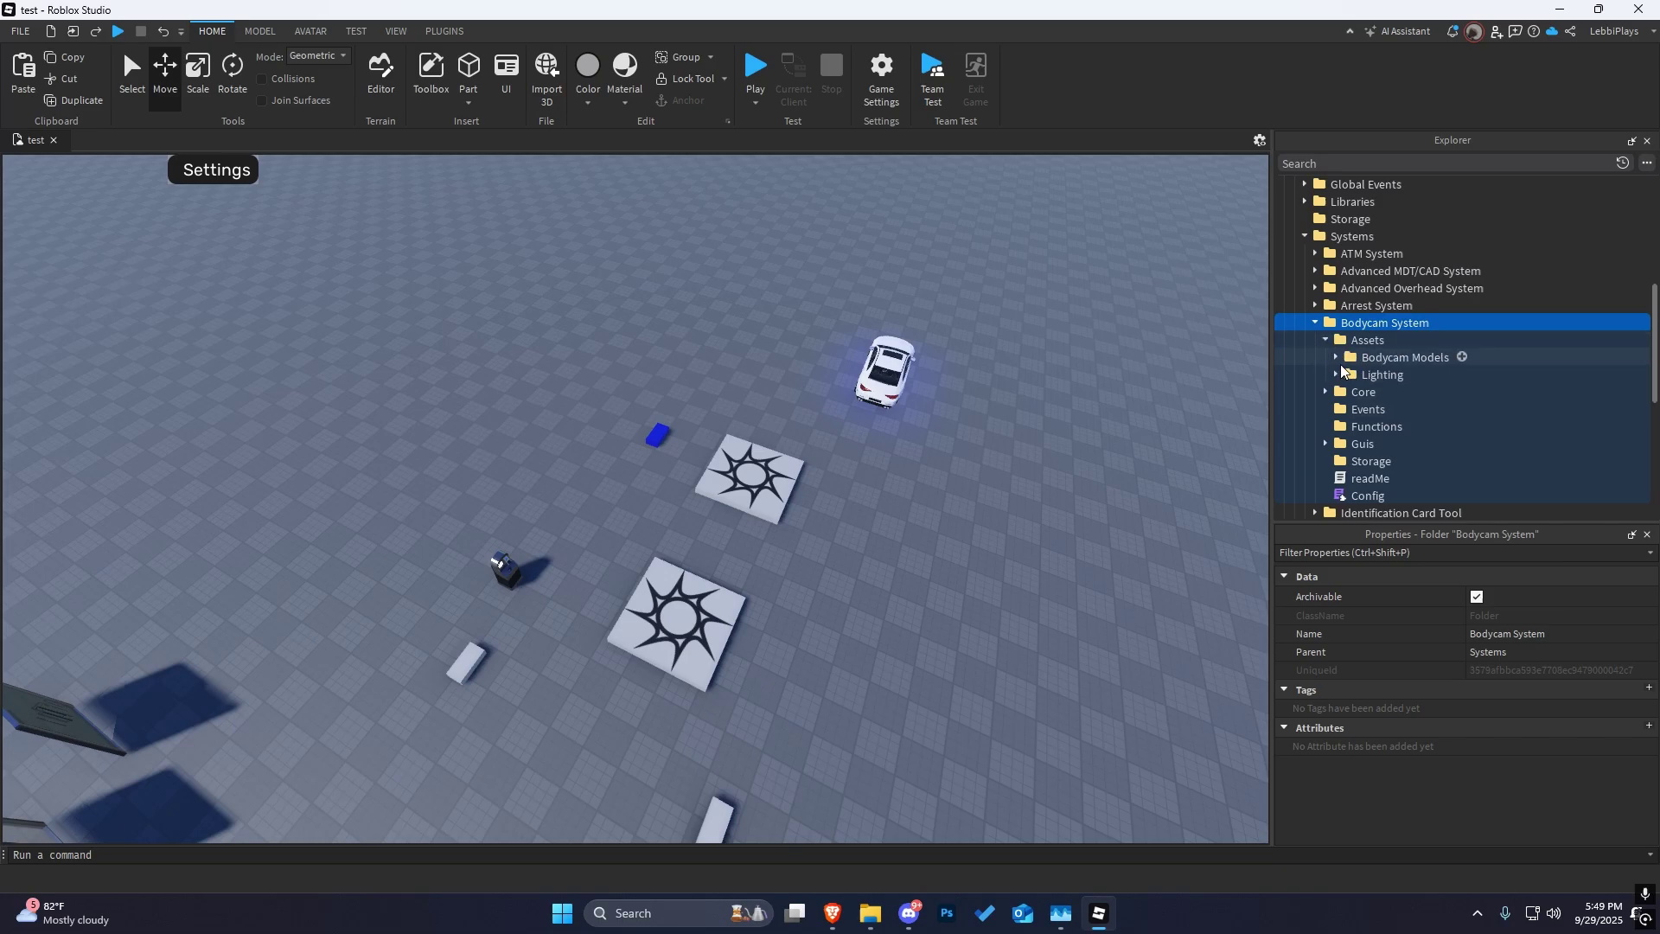
{"action": "left_click", "coordinate": [1335, 359]}
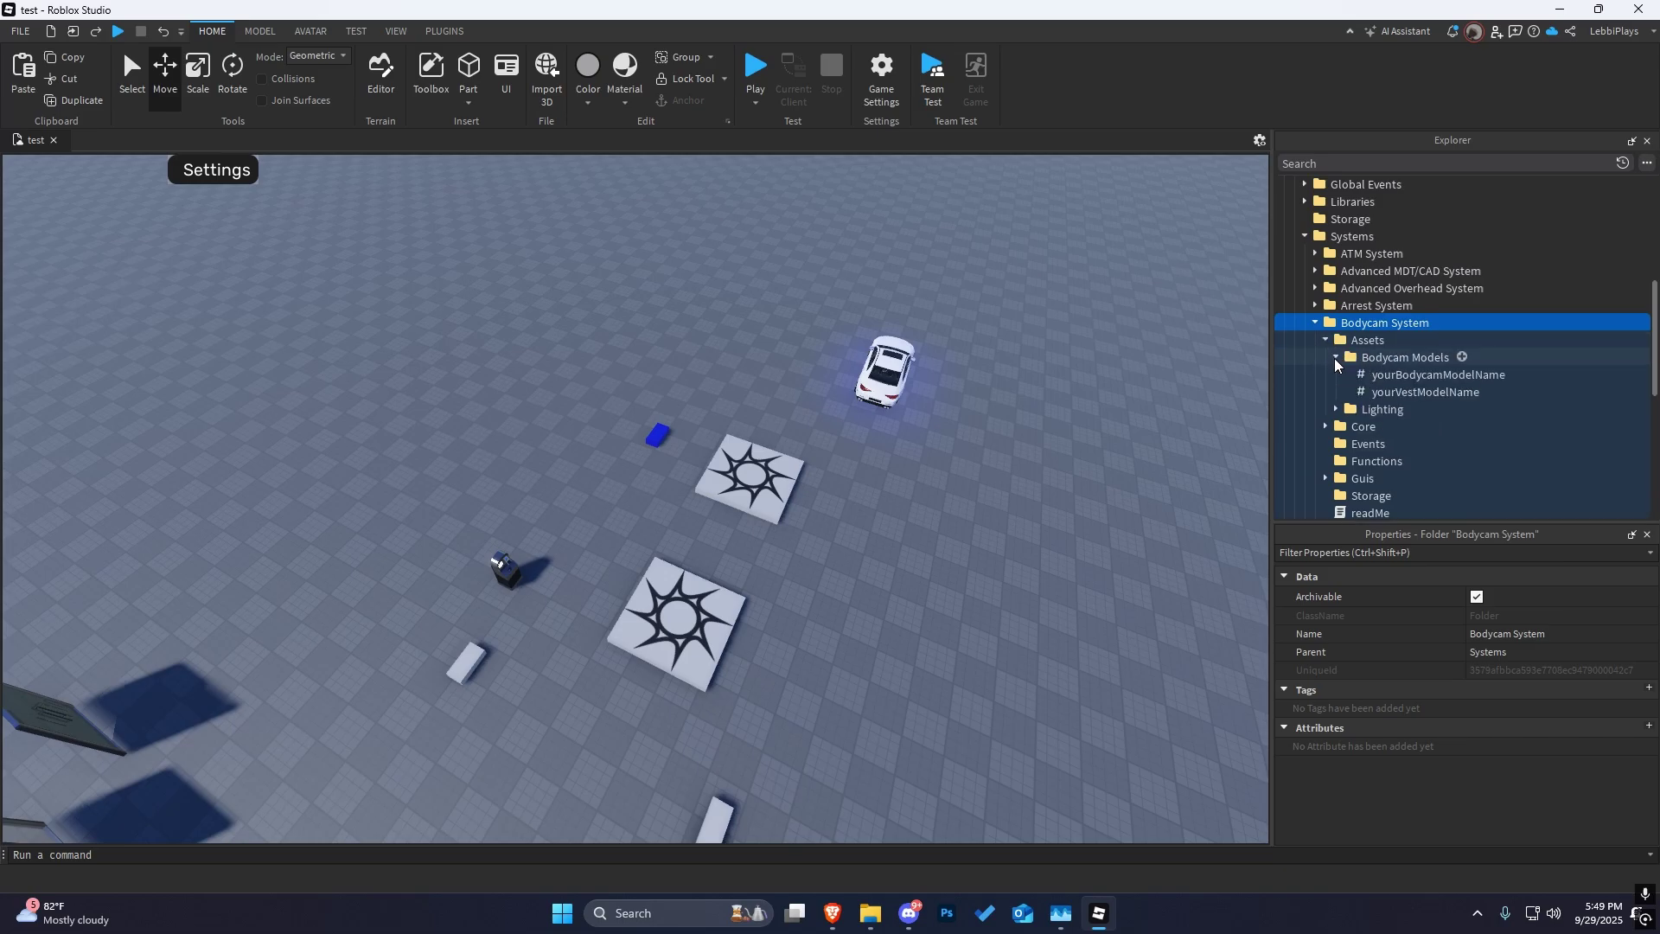
{"action": "left_click", "coordinate": [1383, 393]}
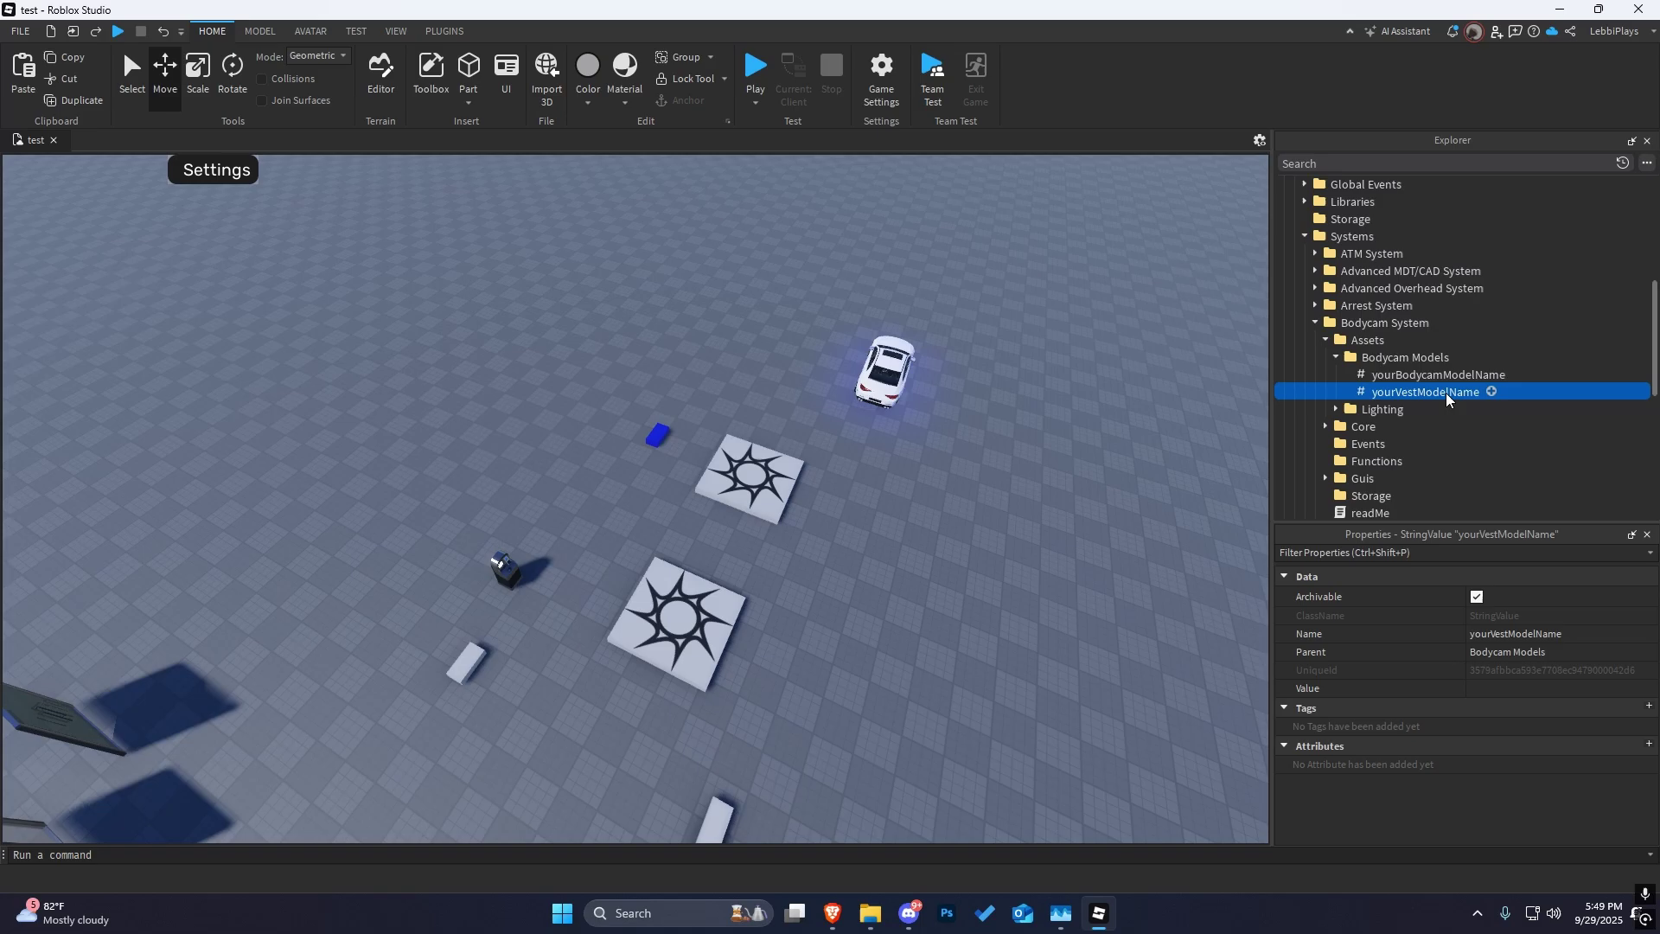
{"action": "middle_click_drag", "start_coordinate": [1006, 396], "coordinate": [820, 385]}
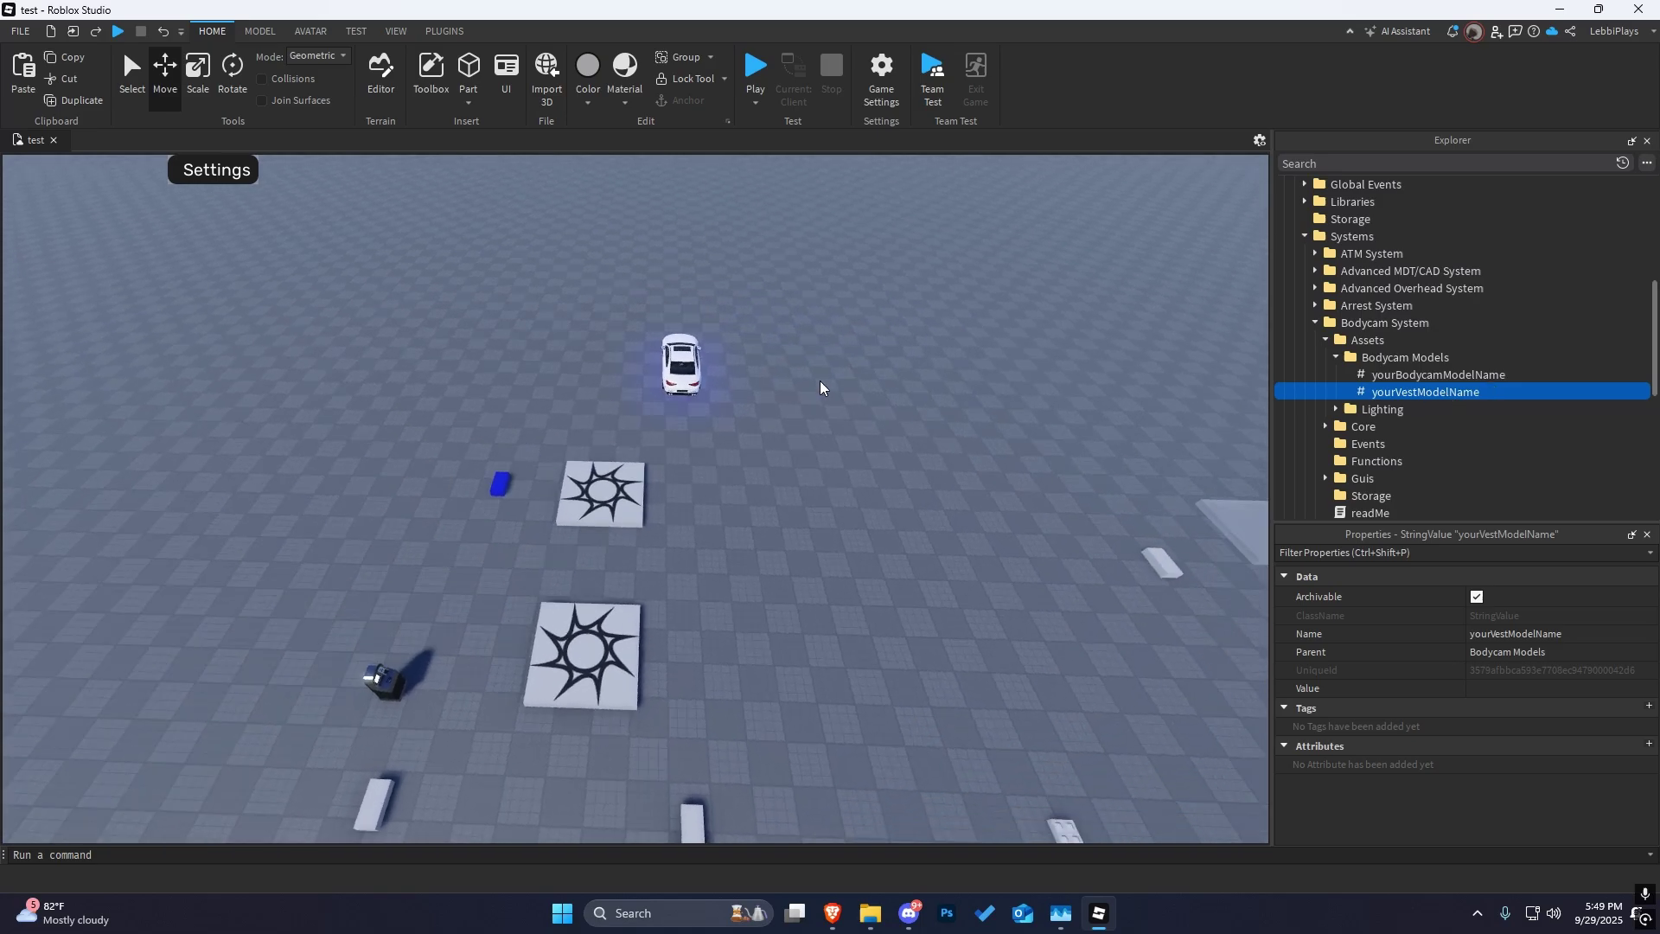
{"action": "double_click", "coordinate": [1403, 393]}
{"action": "left_click", "coordinate": [1390, 372]}
{"action": "scroll", "coordinate": [1308, 300], "scroll_direction": "up", "scroll_amount": 3}
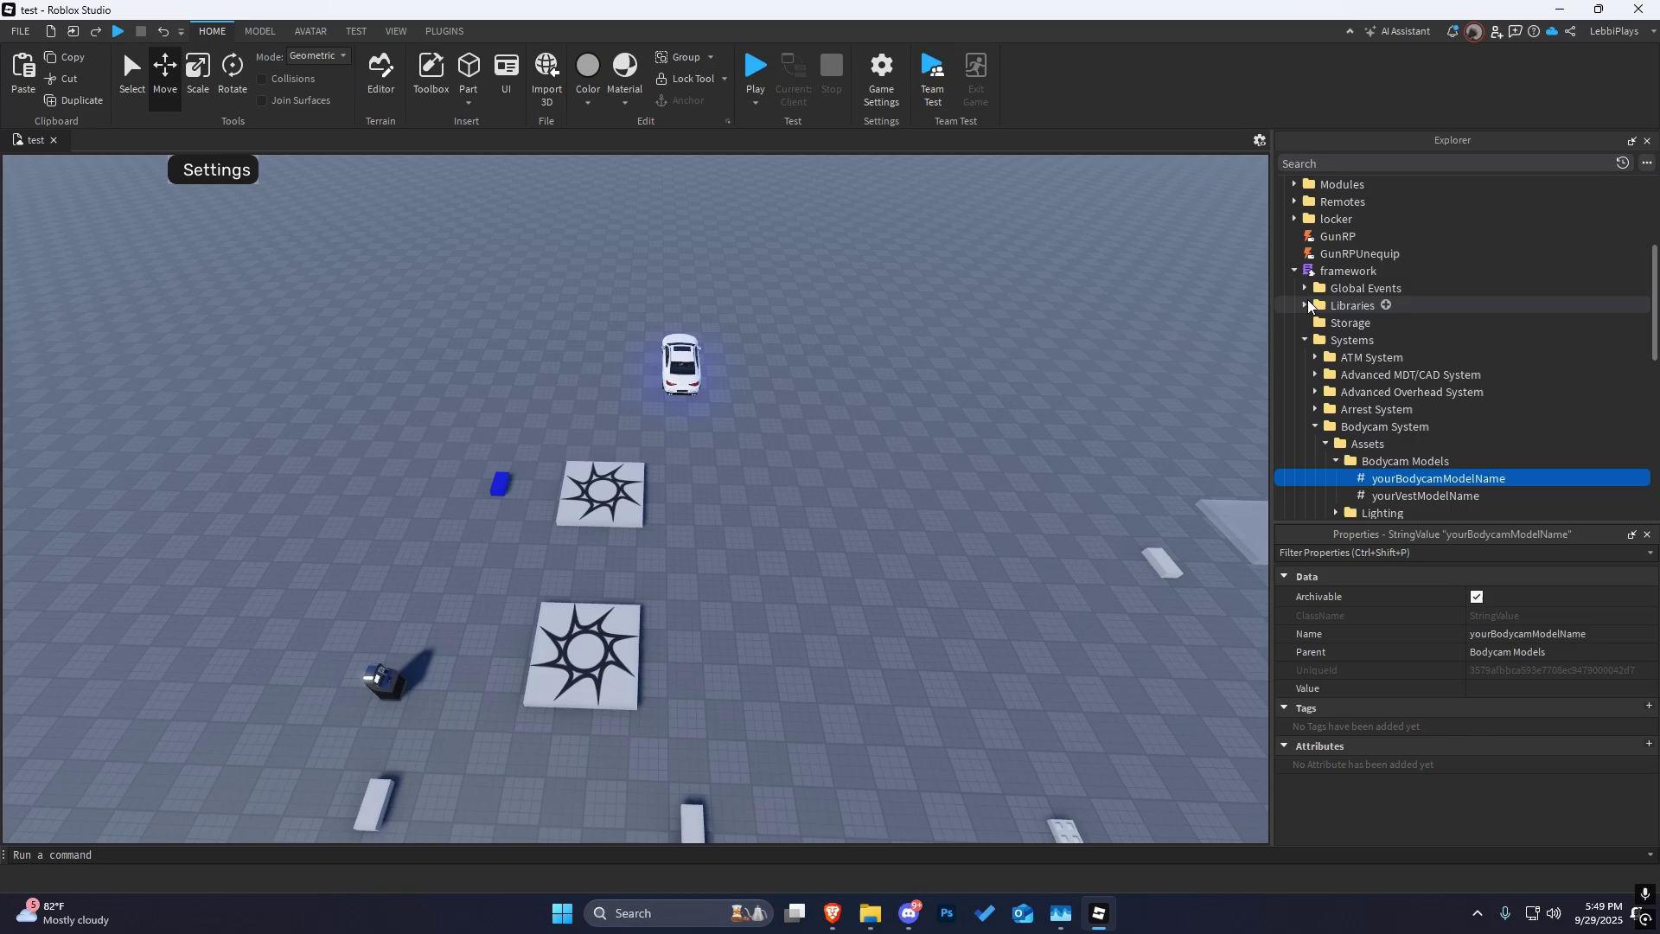
{"action": "left_click", "coordinate": [1294, 323]}
{"action": "scroll", "coordinate": [1318, 357], "scroll_direction": "up", "scroll_amount": 2}
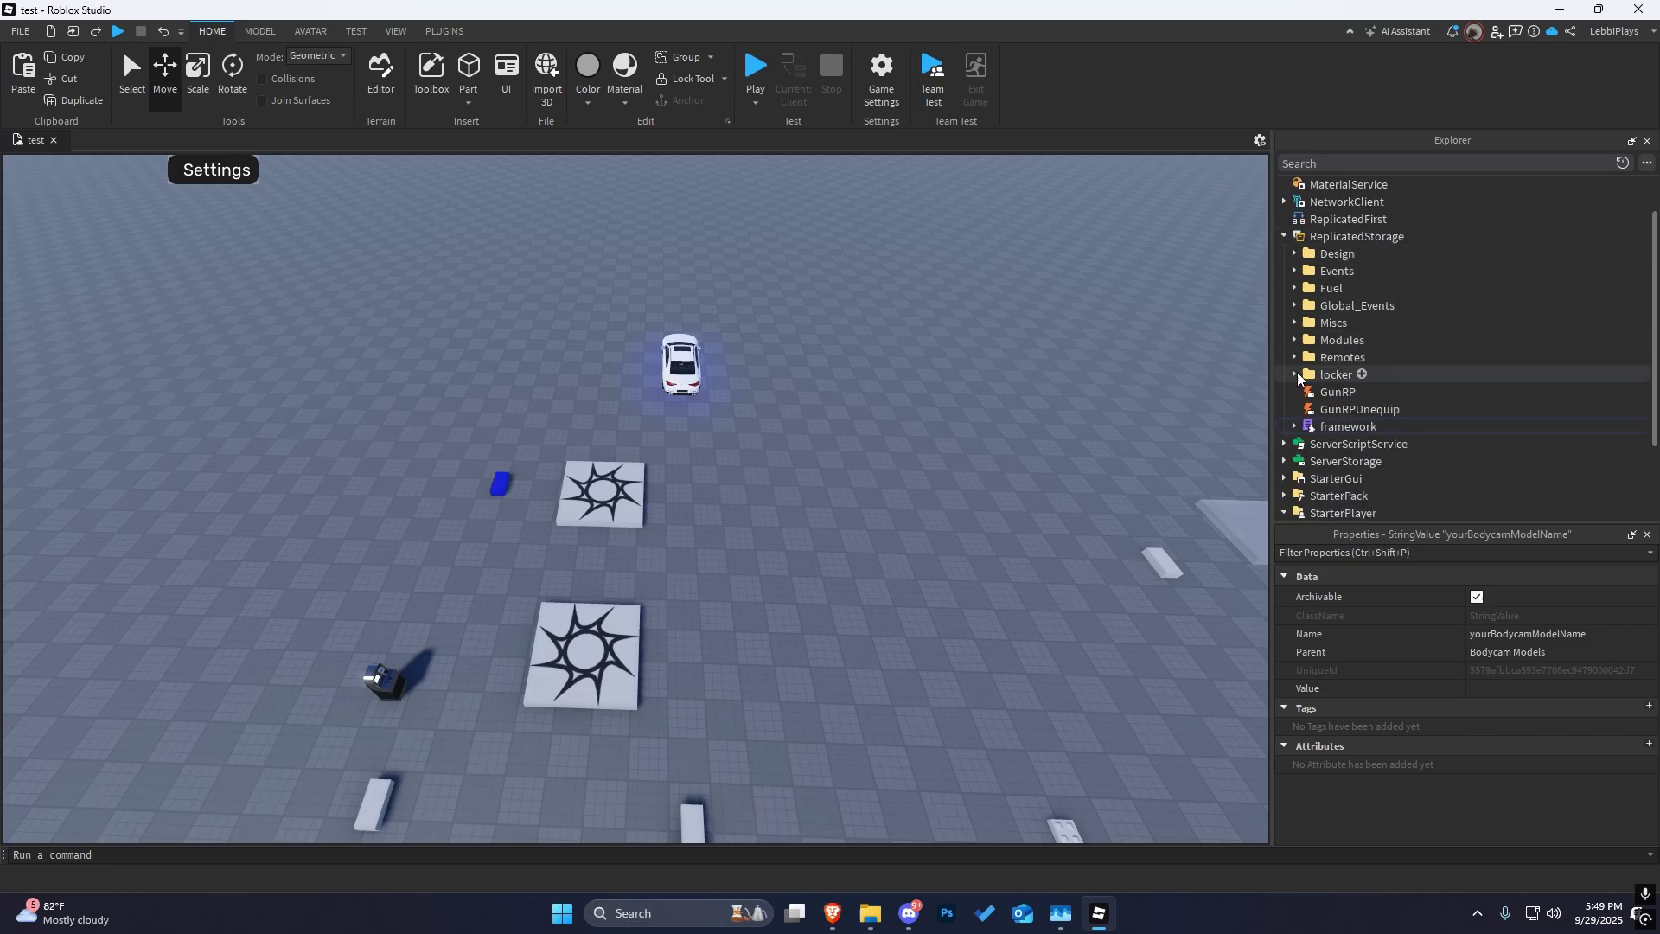
- Copy the JPC MC vest name from locker > lockerSetup > Police > vests
{"action": "left_click", "coordinate": [1293, 374]}
{"action": "right_click_drag", "start_coordinate": [1059, 368], "coordinate": [1060, 366]}
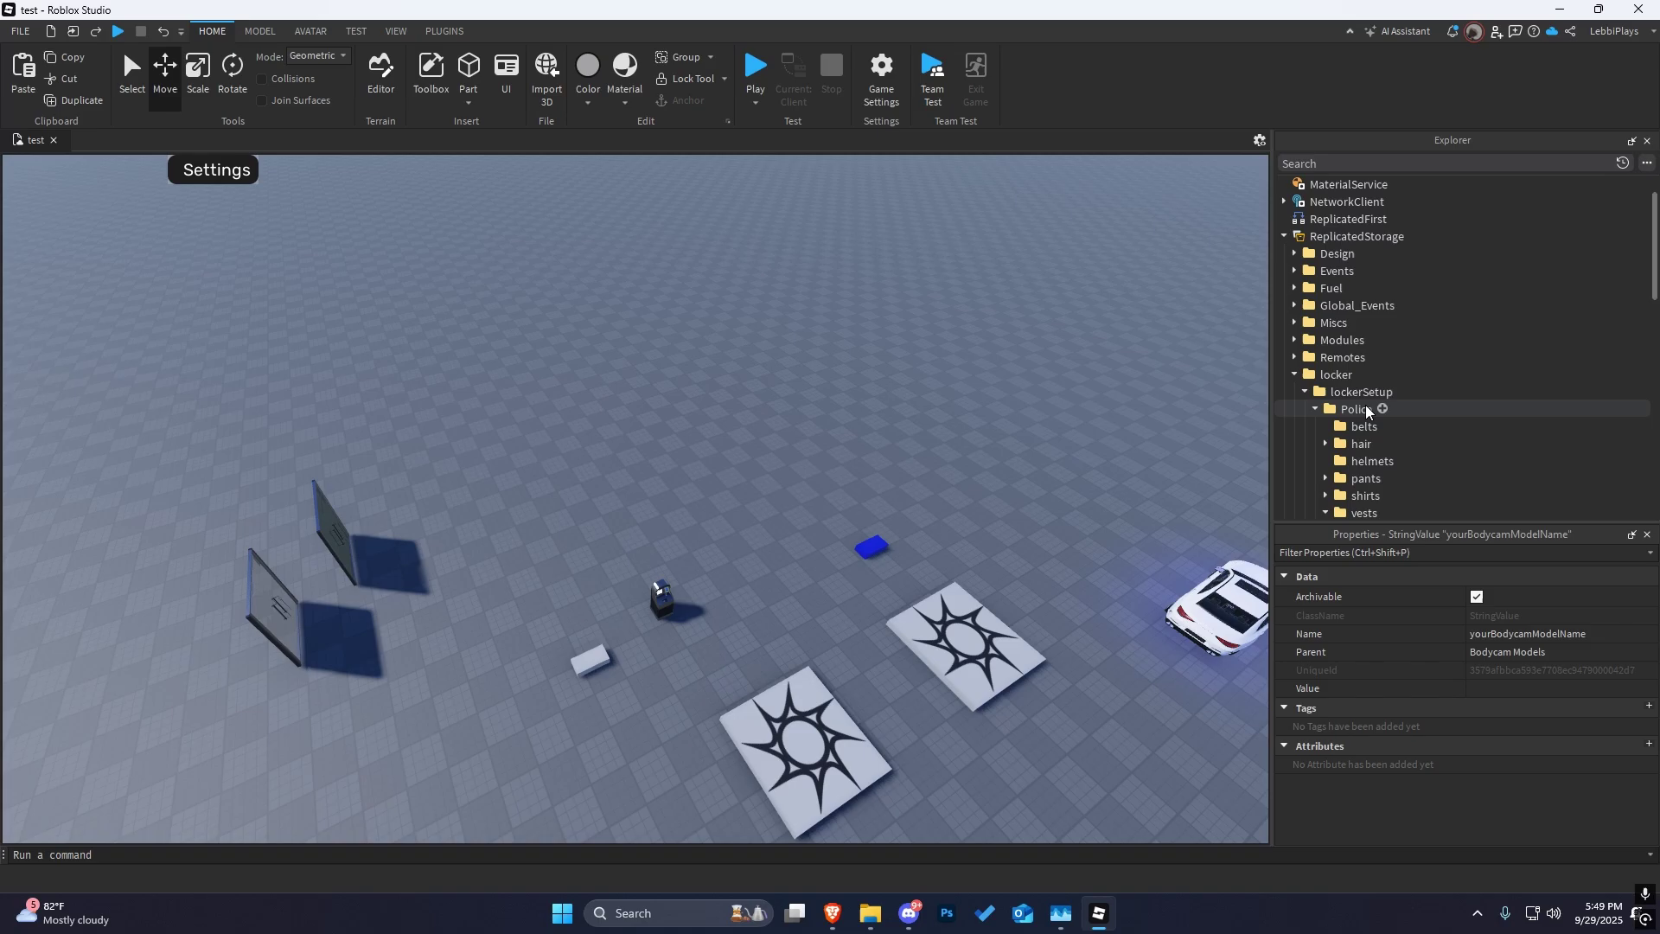
{"action": "scroll", "coordinate": [1366, 405], "scroll_direction": "down", "scroll_amount": 1}
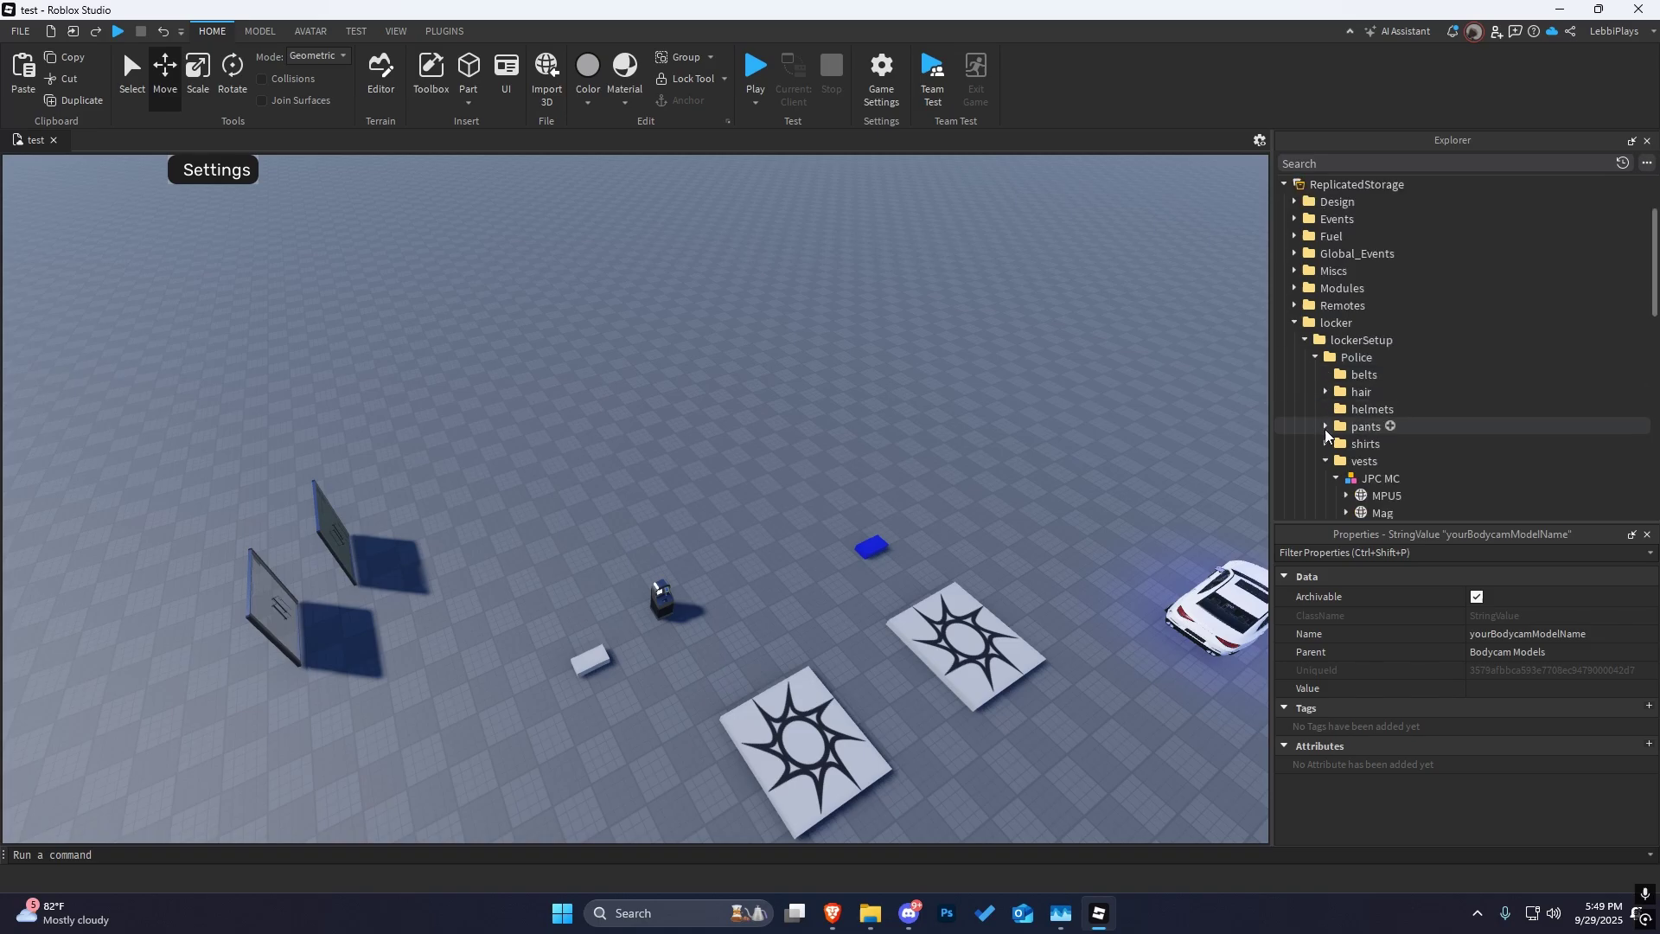
{"action": "double_click", "coordinate": [1380, 478]}
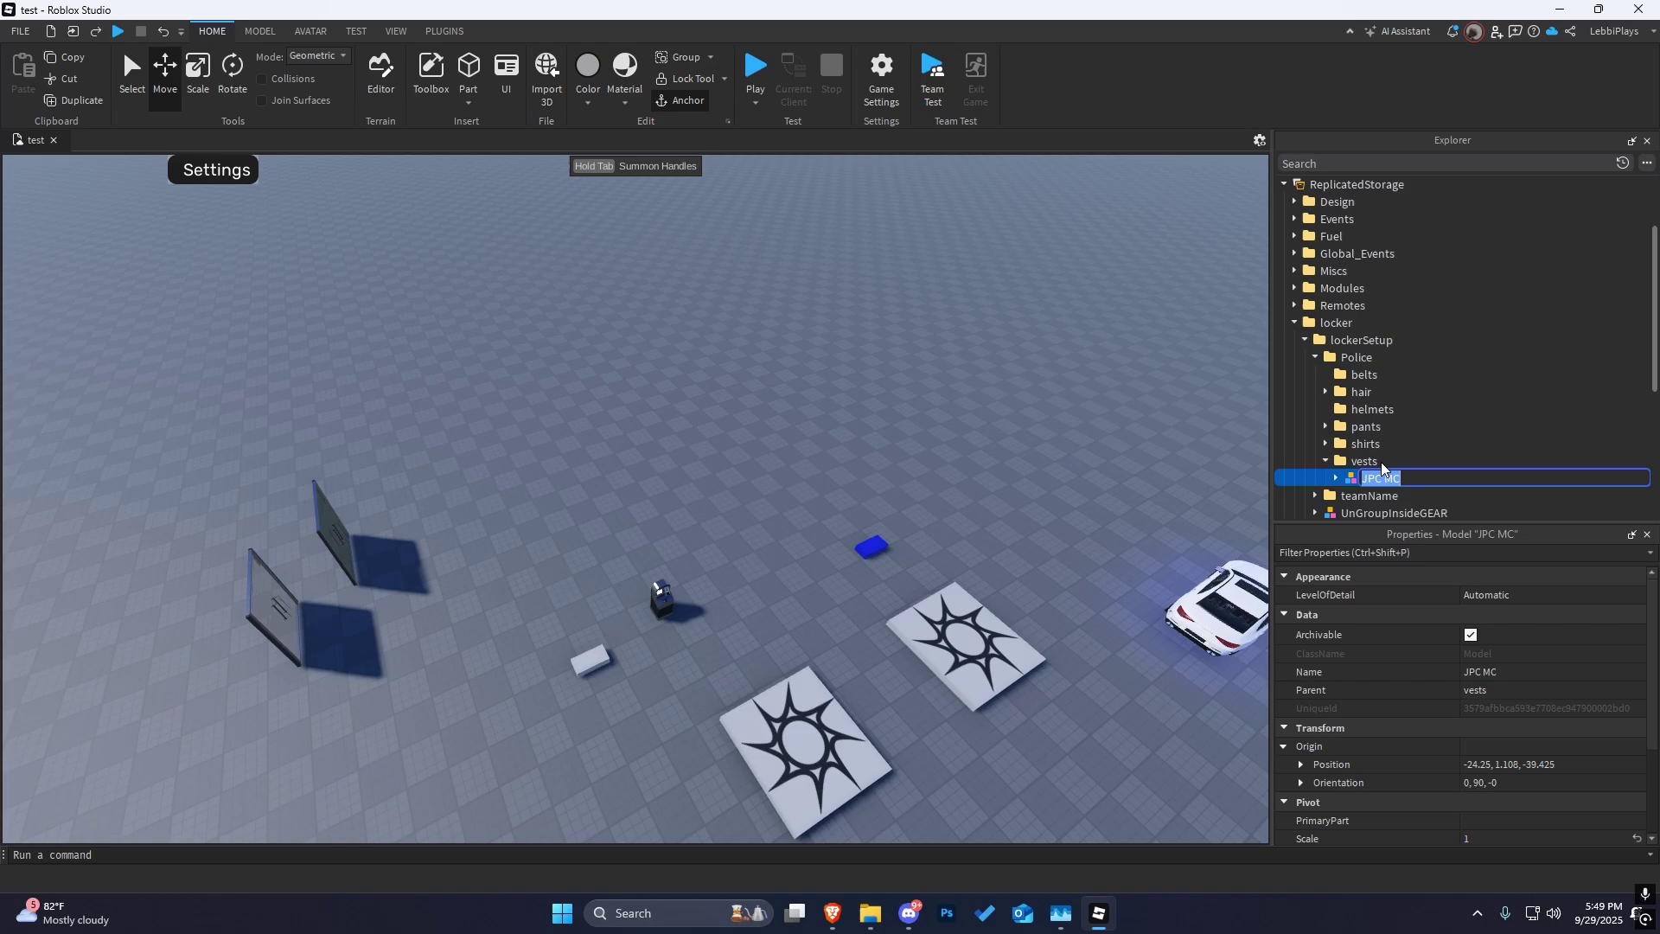
{"action": "left_click", "coordinate": [1292, 322]}
- Rename the Bodycam Models yourVestModelName value to JPC MC
{"action": "left_click", "coordinate": [1293, 374]}
{"action": "scroll", "coordinate": [1297, 379], "scroll_direction": "down", "scroll_amount": 2}
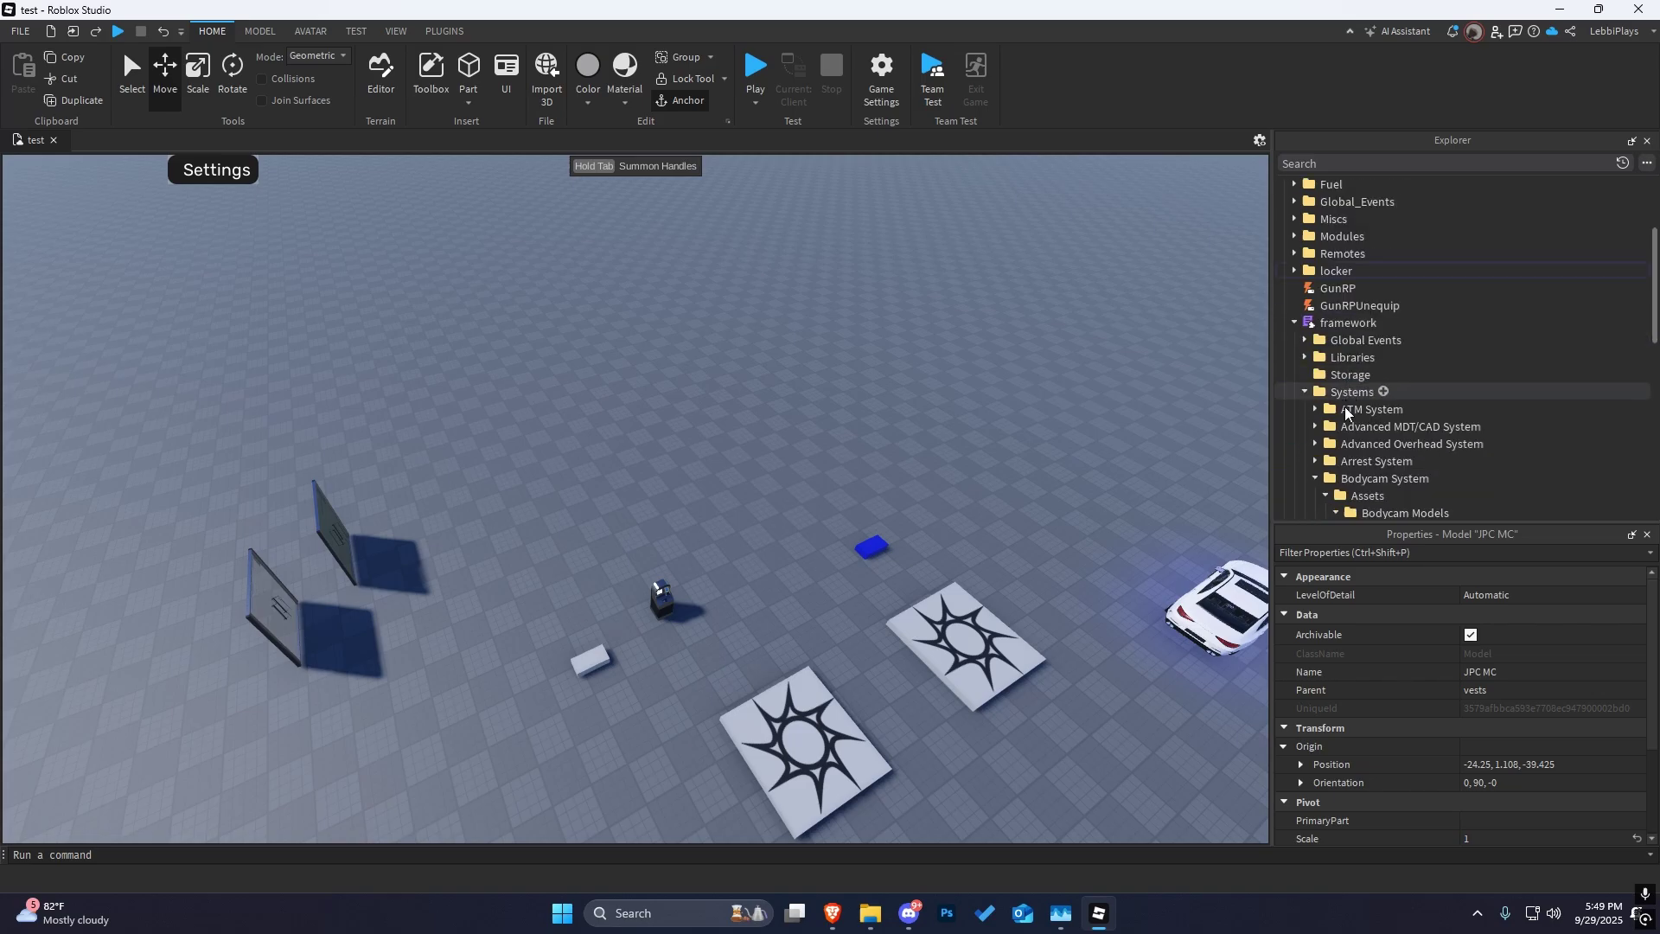
{"action": "scroll", "coordinate": [1356, 421], "scroll_direction": "down", "scroll_amount": 3}
{"action": "left_click", "coordinate": [1396, 423]}
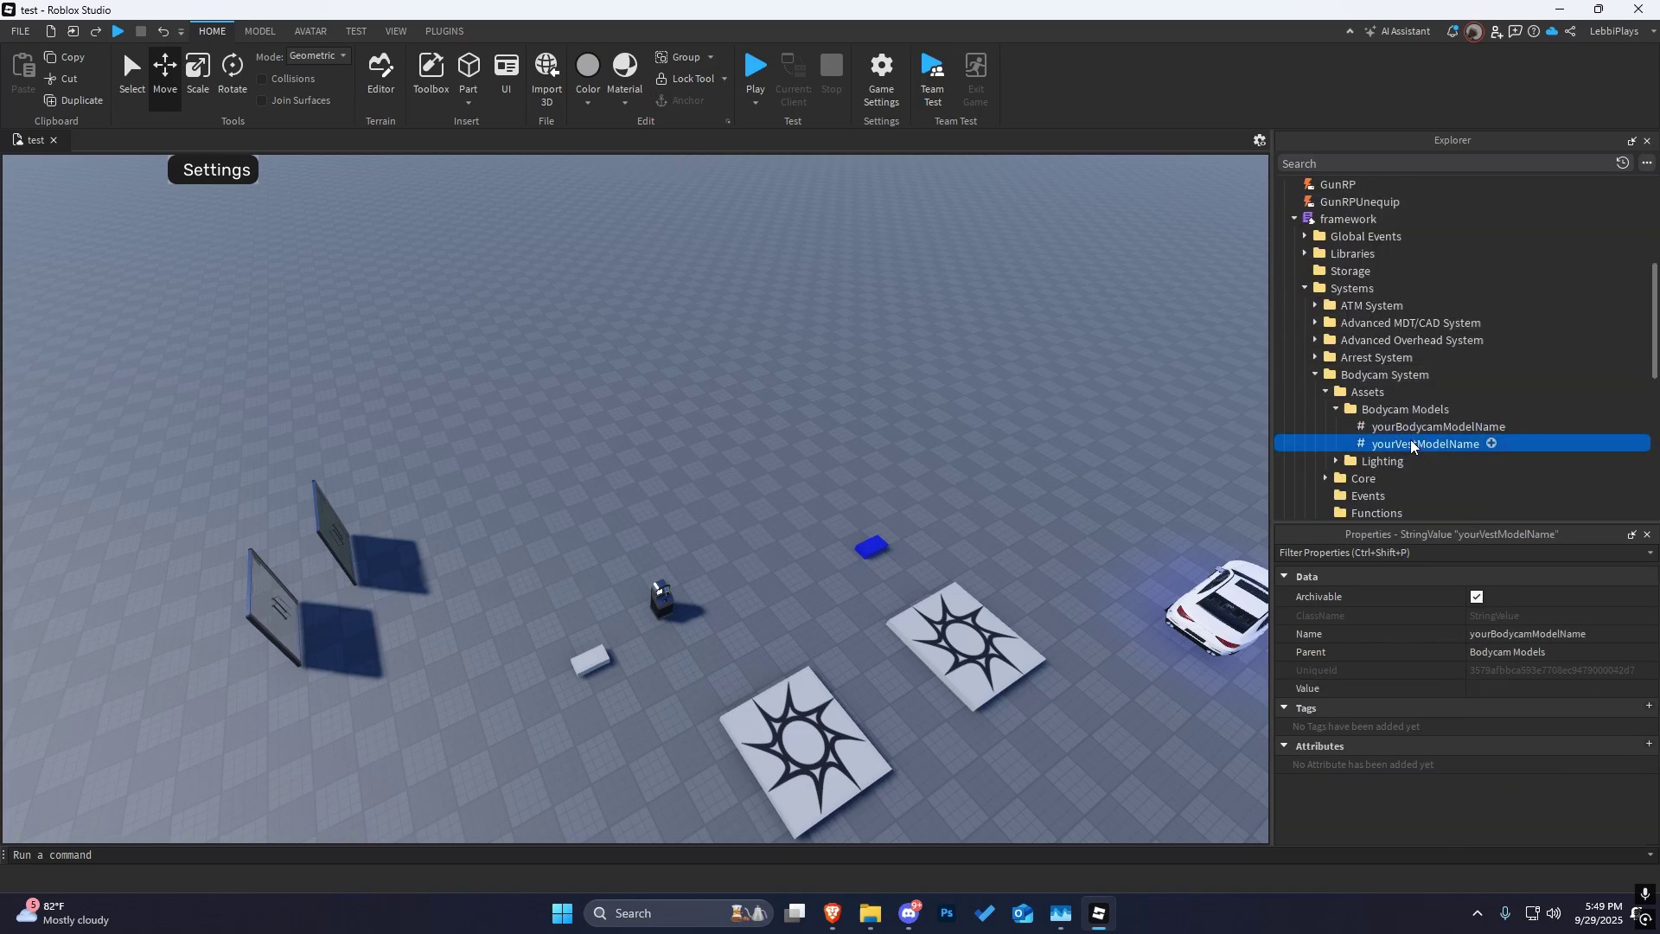
{"action": "left_click", "coordinate": [1415, 441]}
{"action": "type", "text": "JPC MC"}
{"action": "key", "text": "Return"}
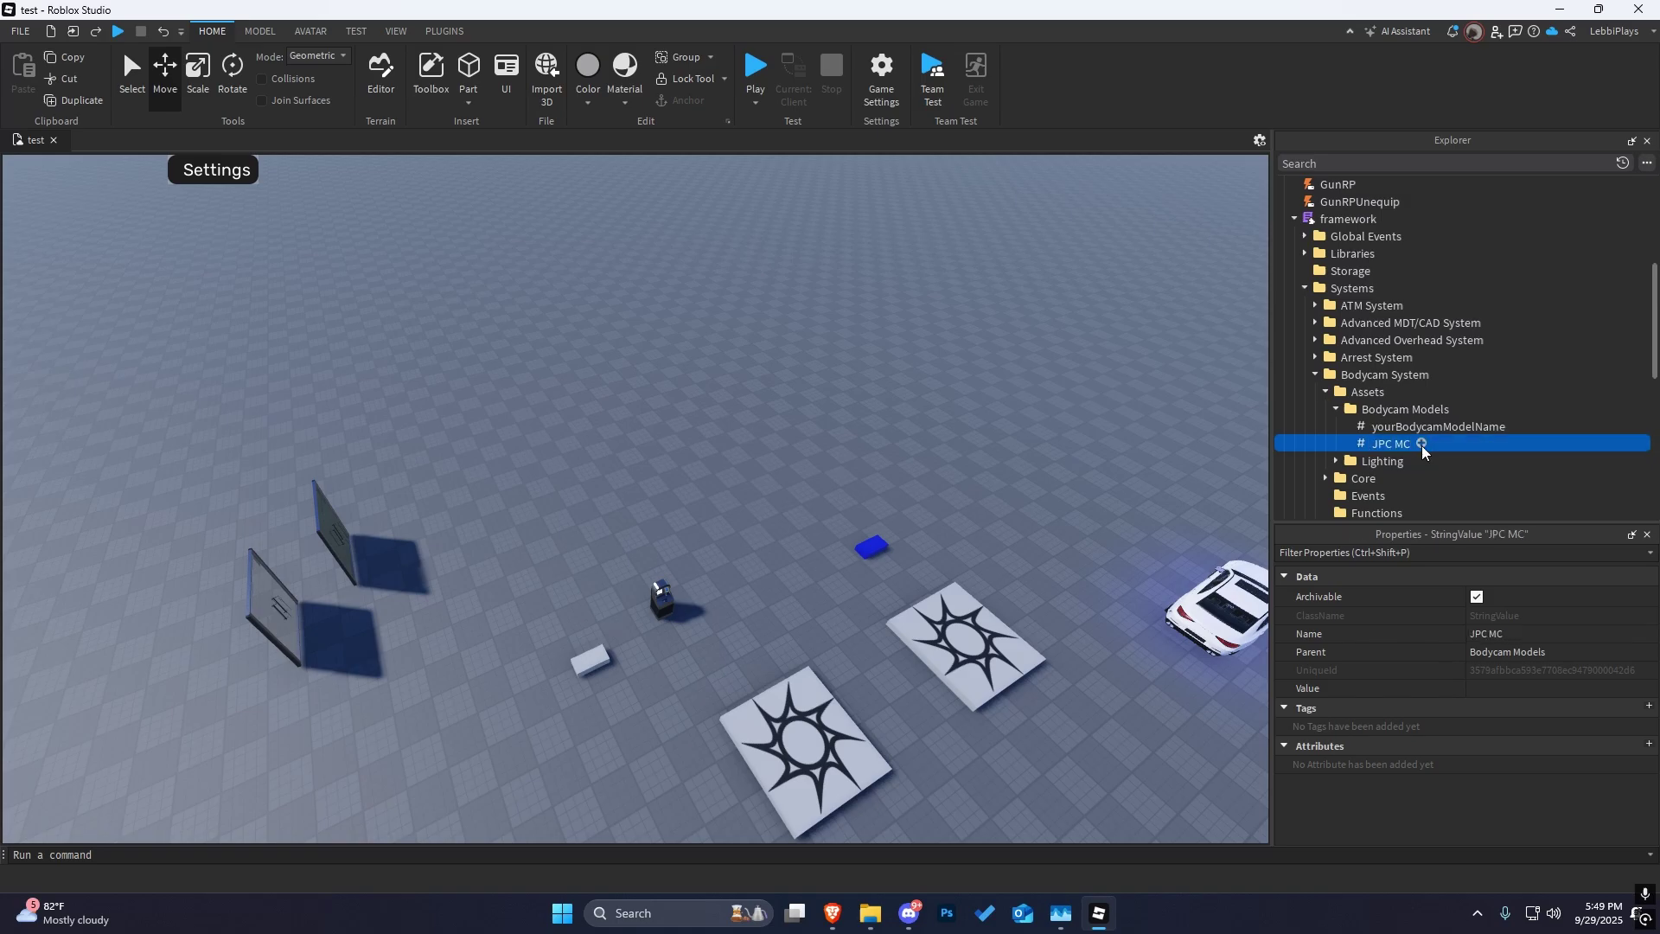
{"action": "left_click", "coordinate": [1324, 392]}
{"action": "scroll", "coordinate": [1324, 393], "scroll_direction": "down", "scroll_amount": 2}
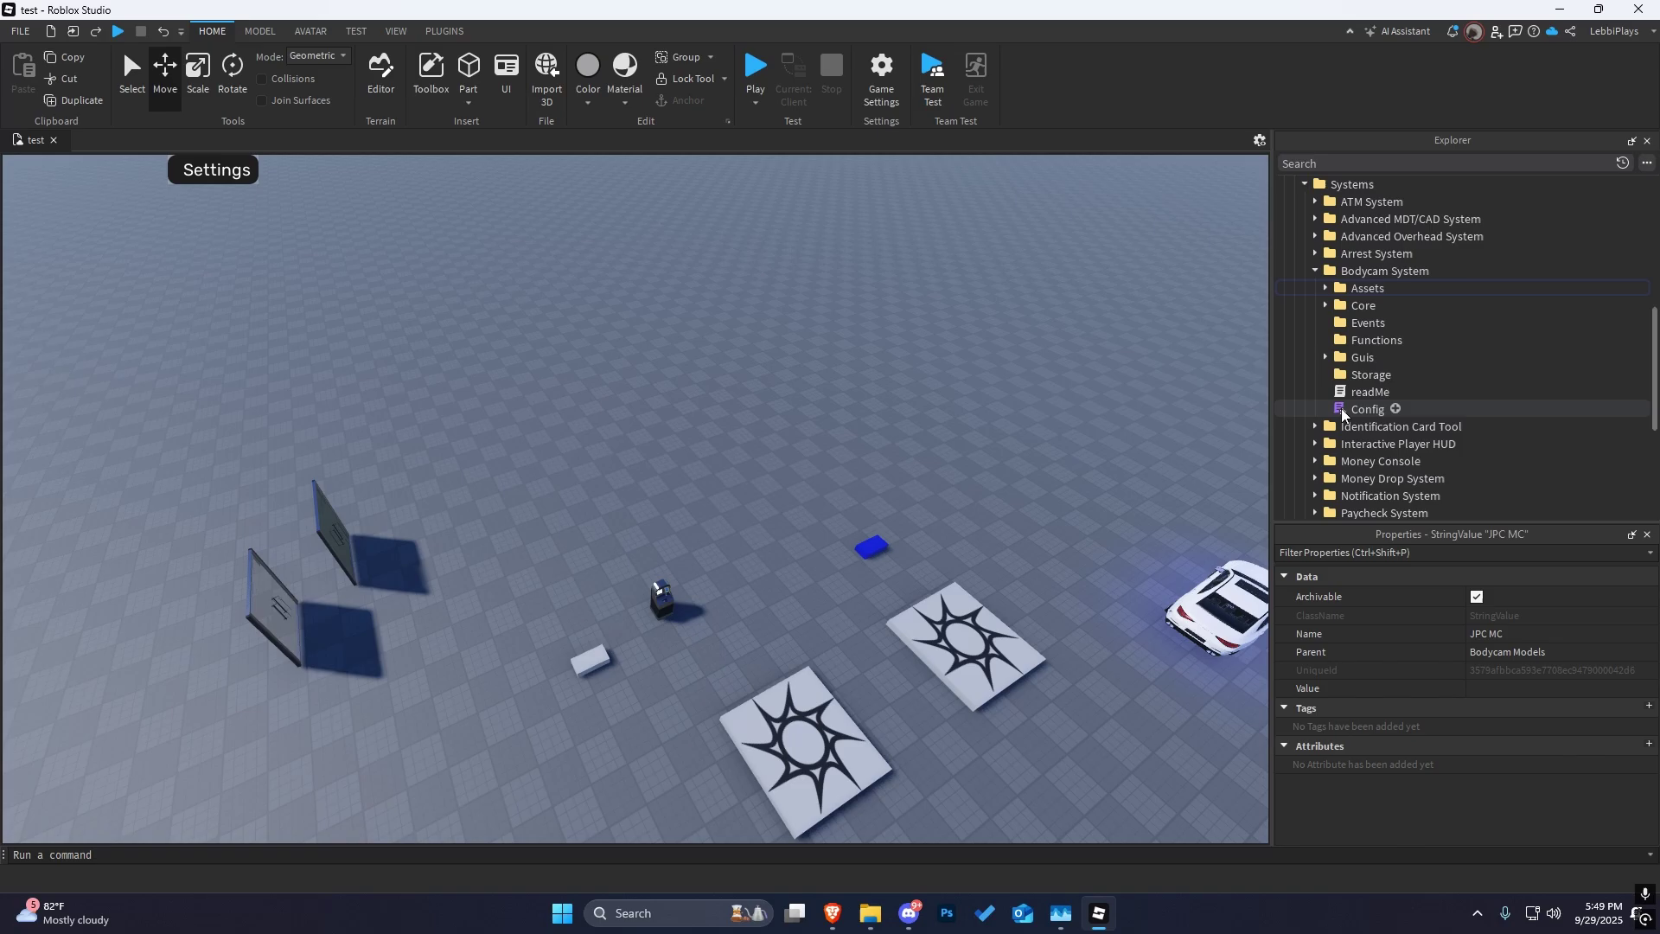
- In Config, change the title's AXON to LEBBI and 4 to 1, and review the YY/MM/DD date format
{"action": "double_click", "coordinate": [1364, 410]}
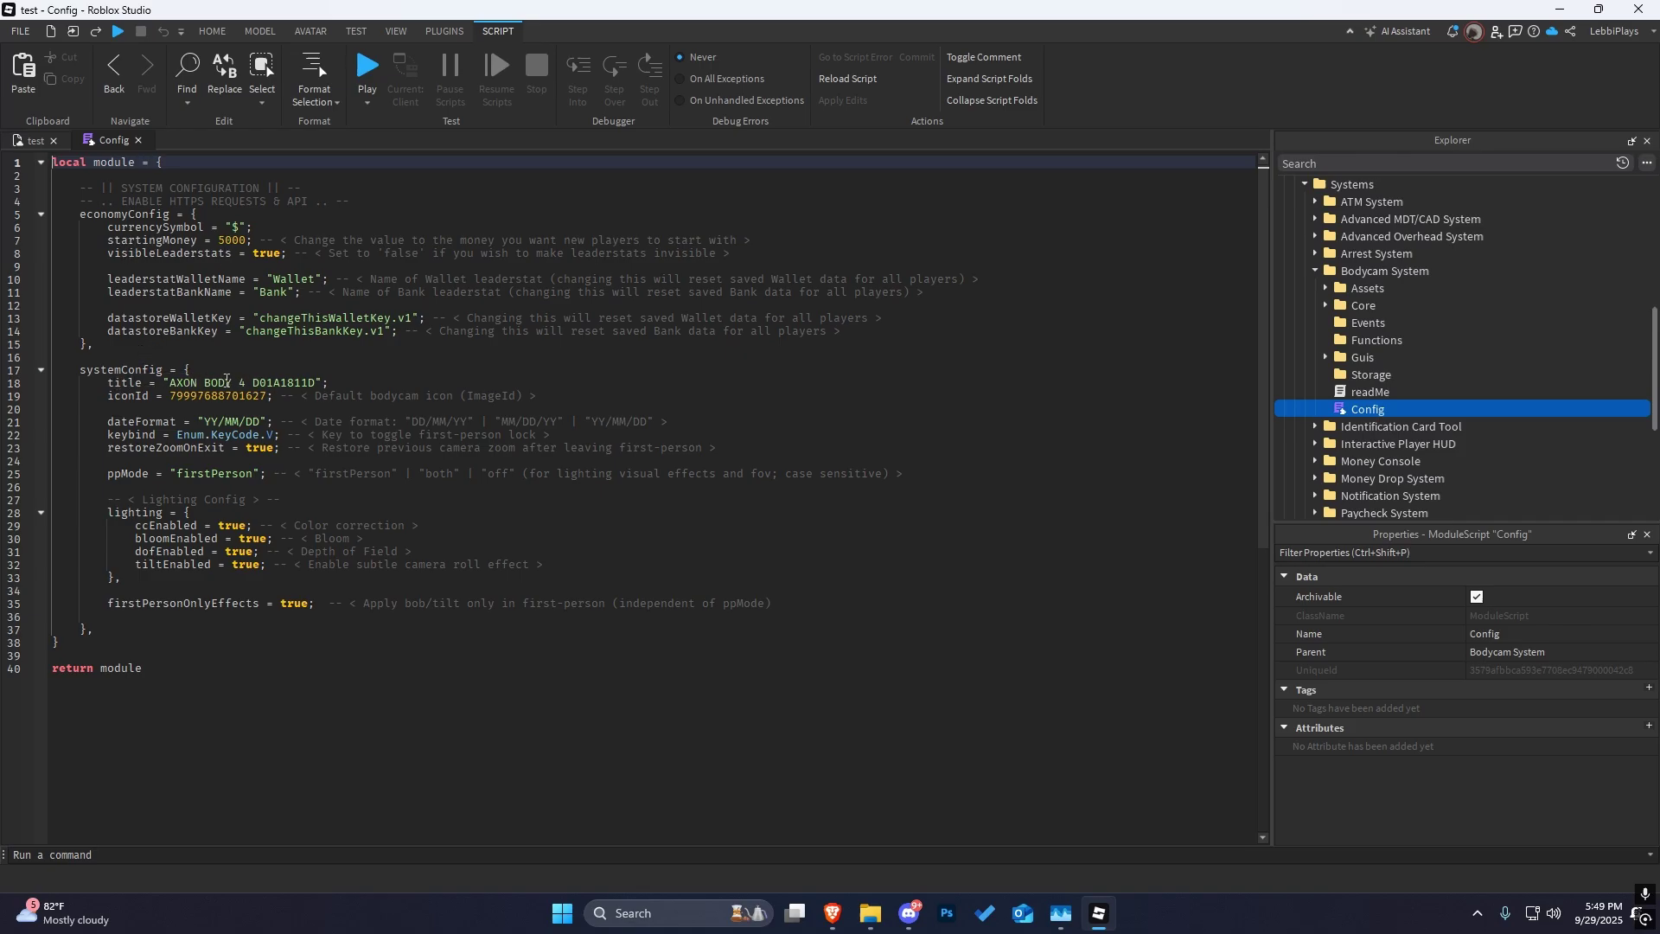
{"action": "double_click", "coordinate": [187, 383]}
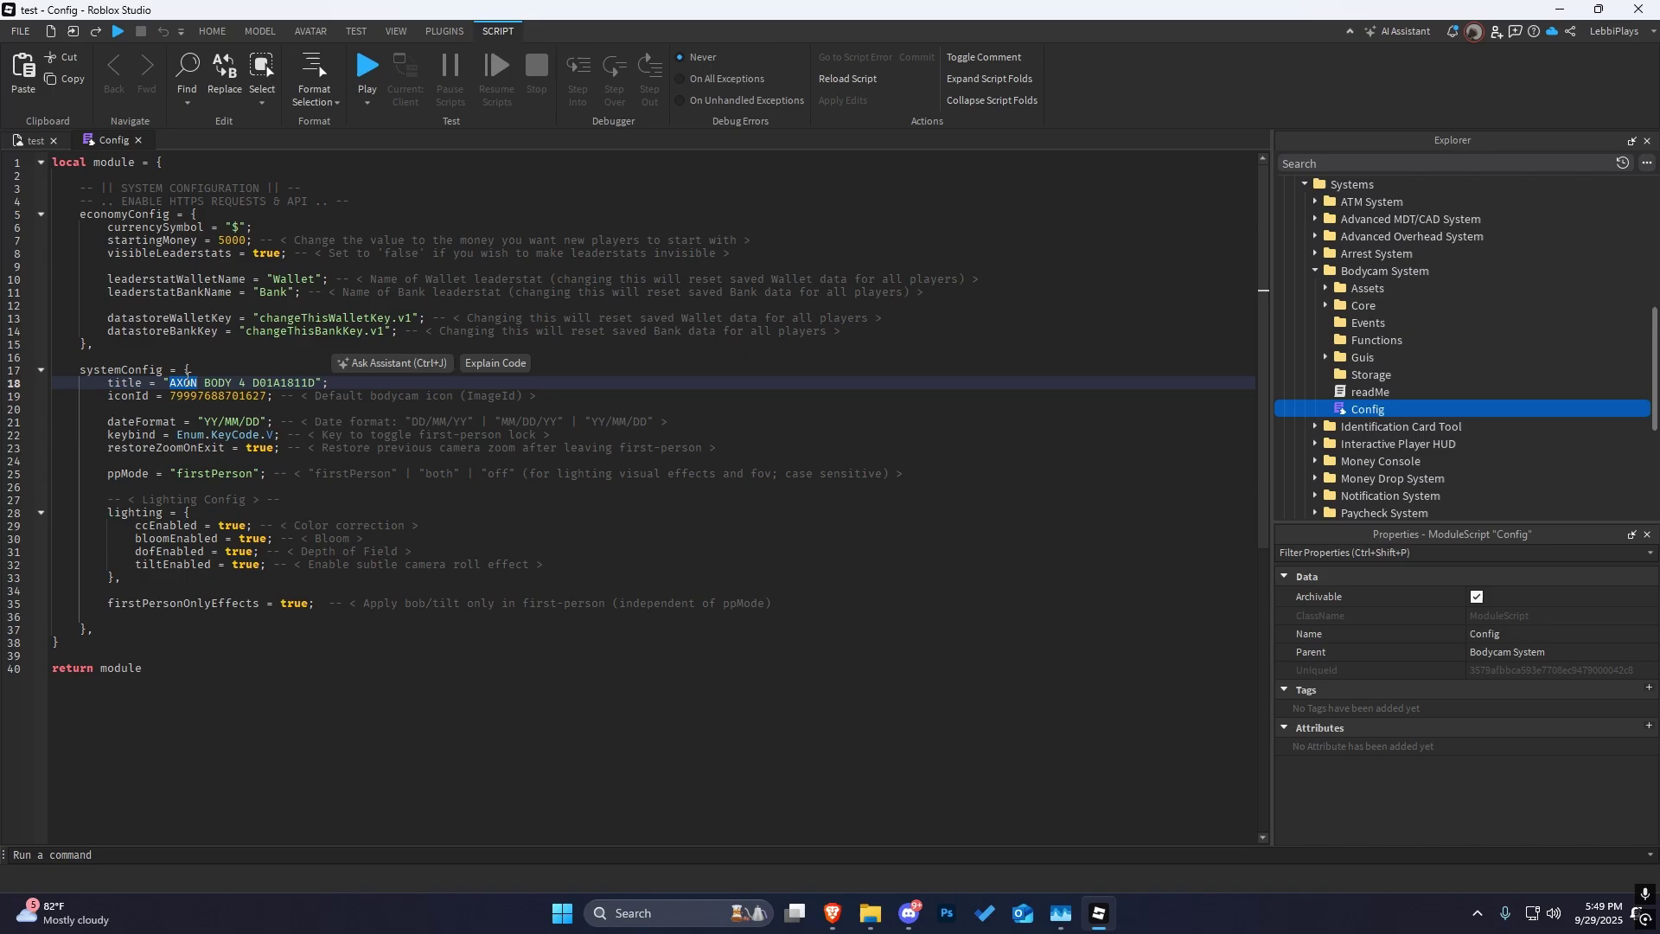
{"action": "type", "text": "LEBBI"}
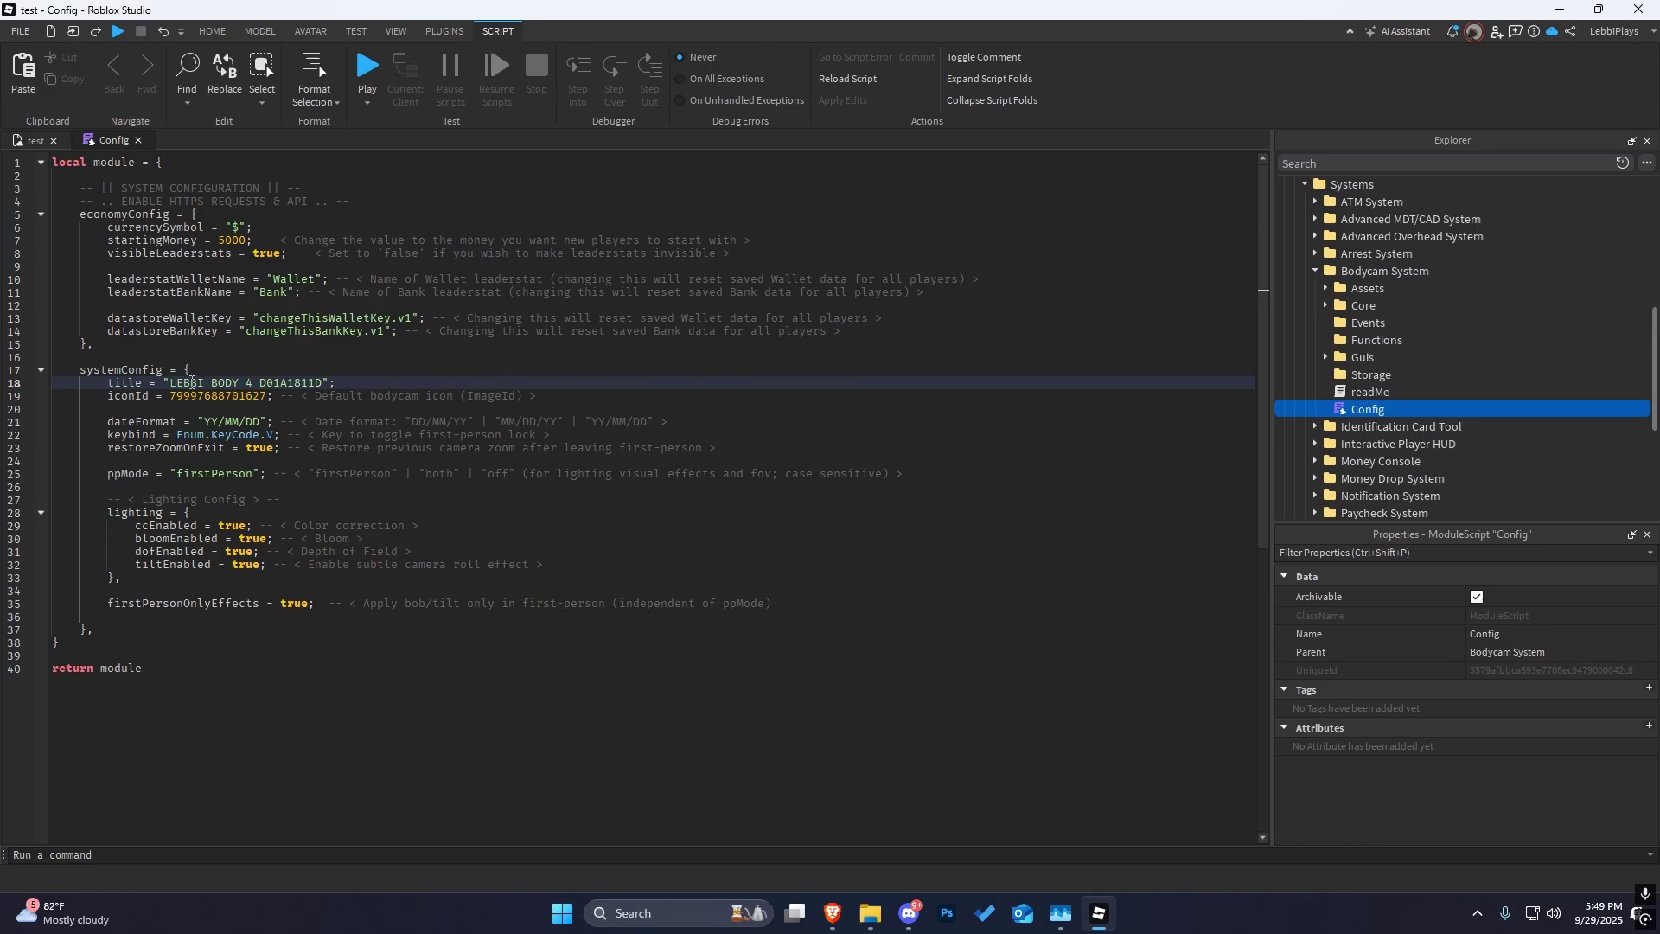
{"action": "double_click", "coordinate": [251, 383]}
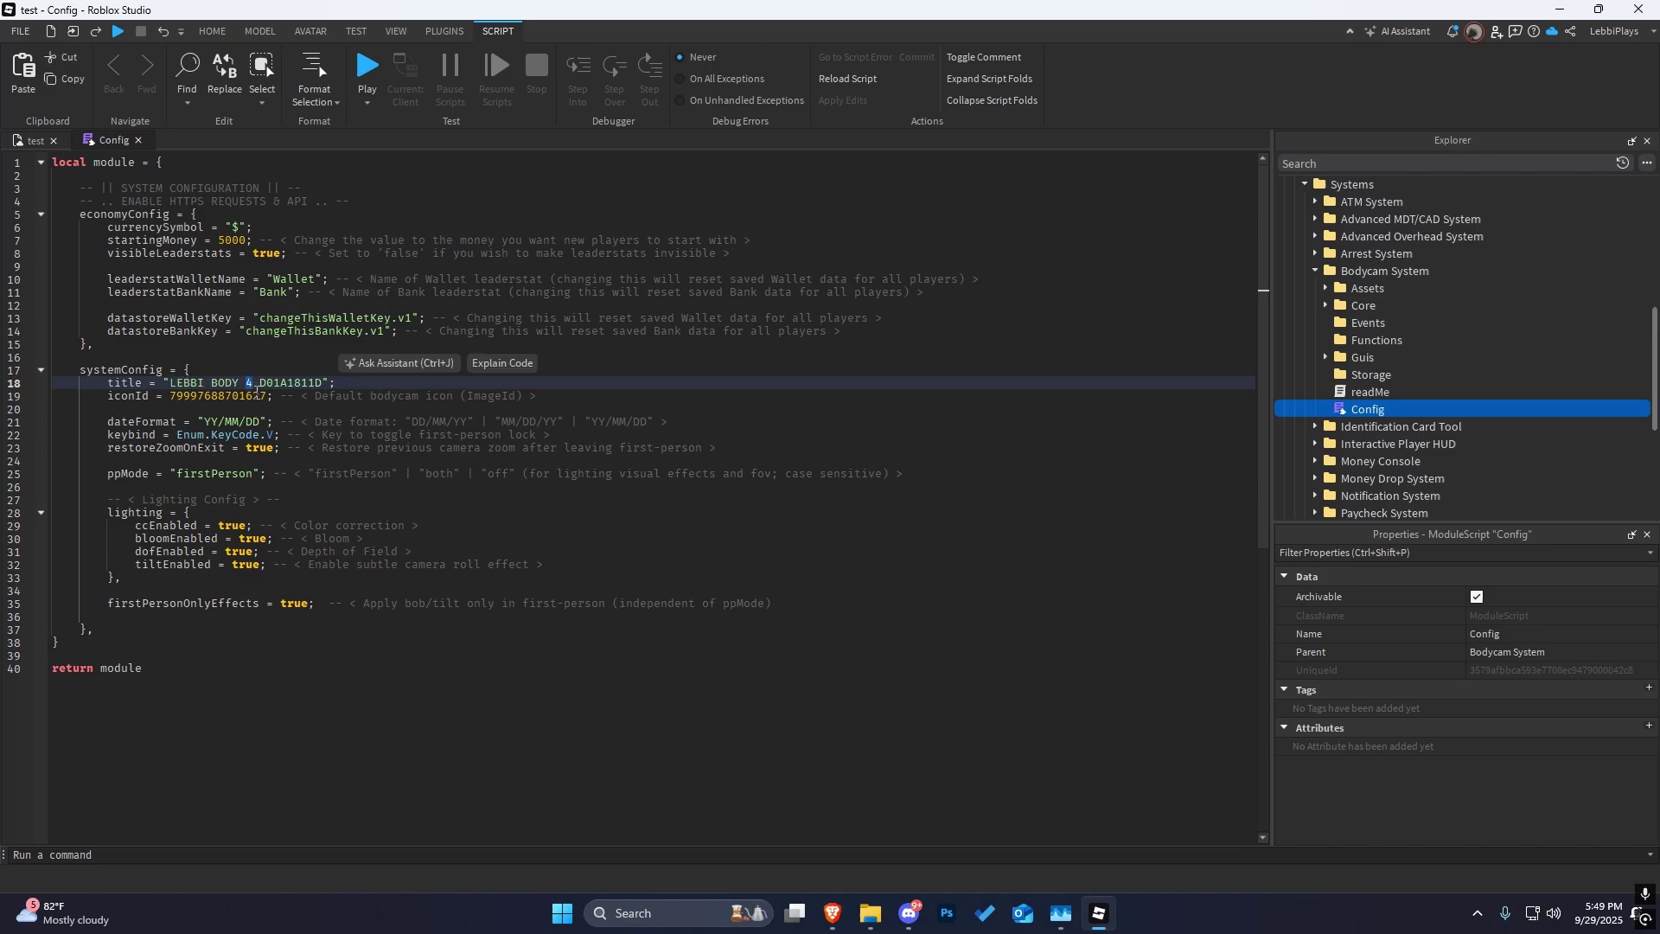
{"action": "type", "text": "1"}
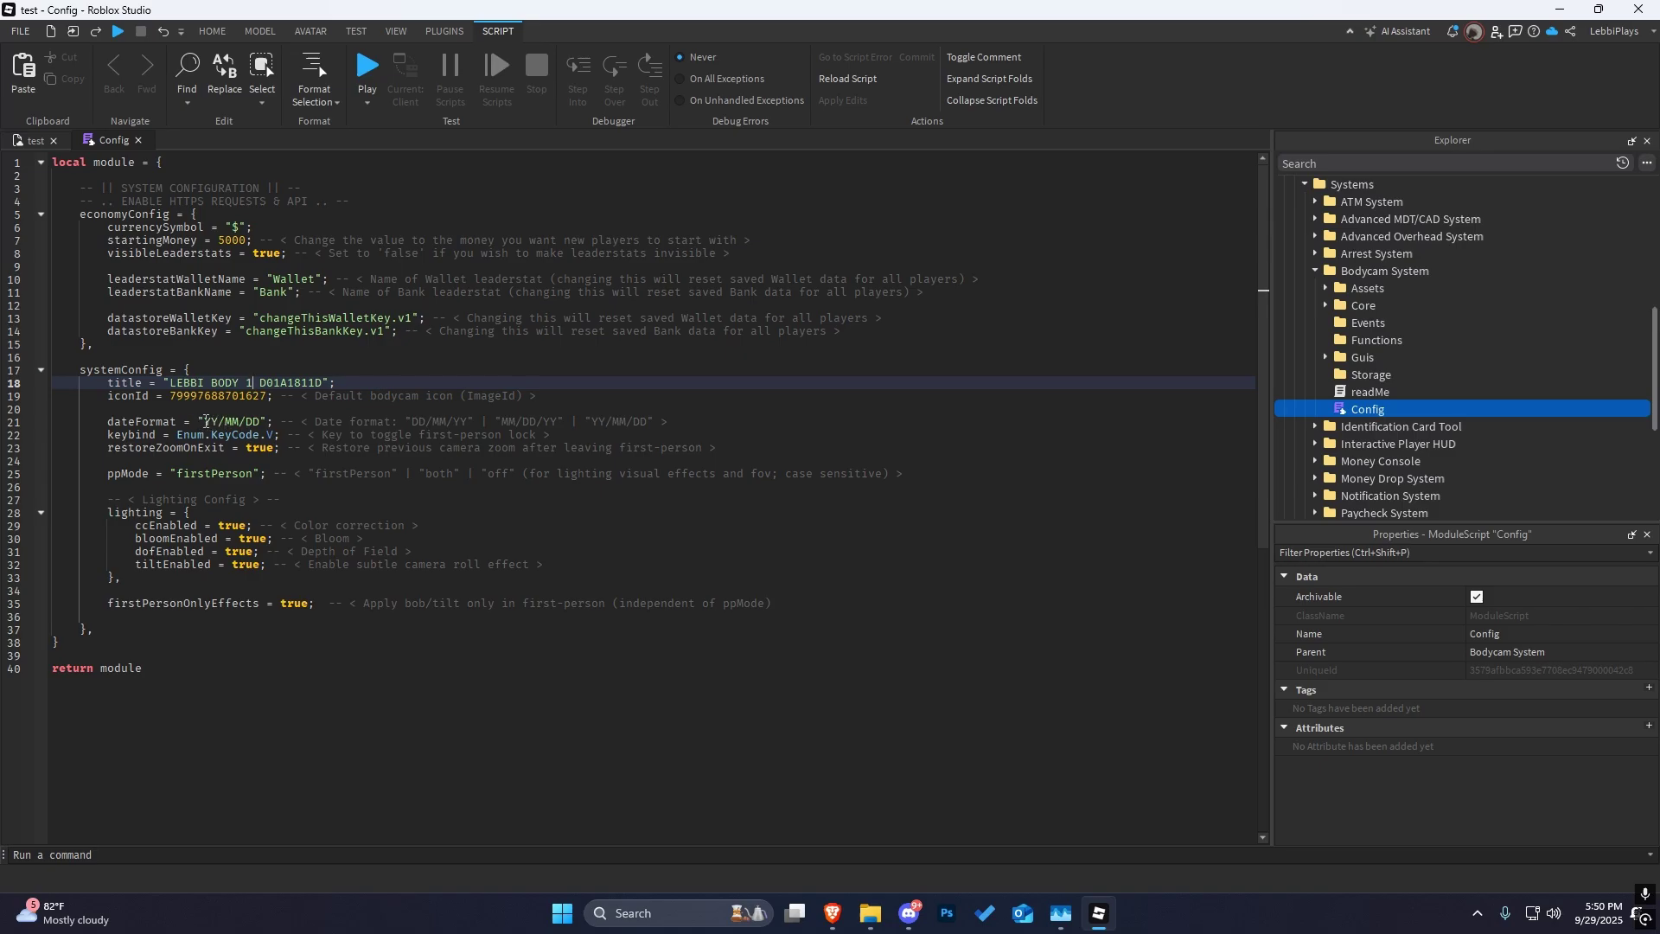
{"action": "left_click_drag", "start_coordinate": [410, 417], "coordinate": [456, 422]}
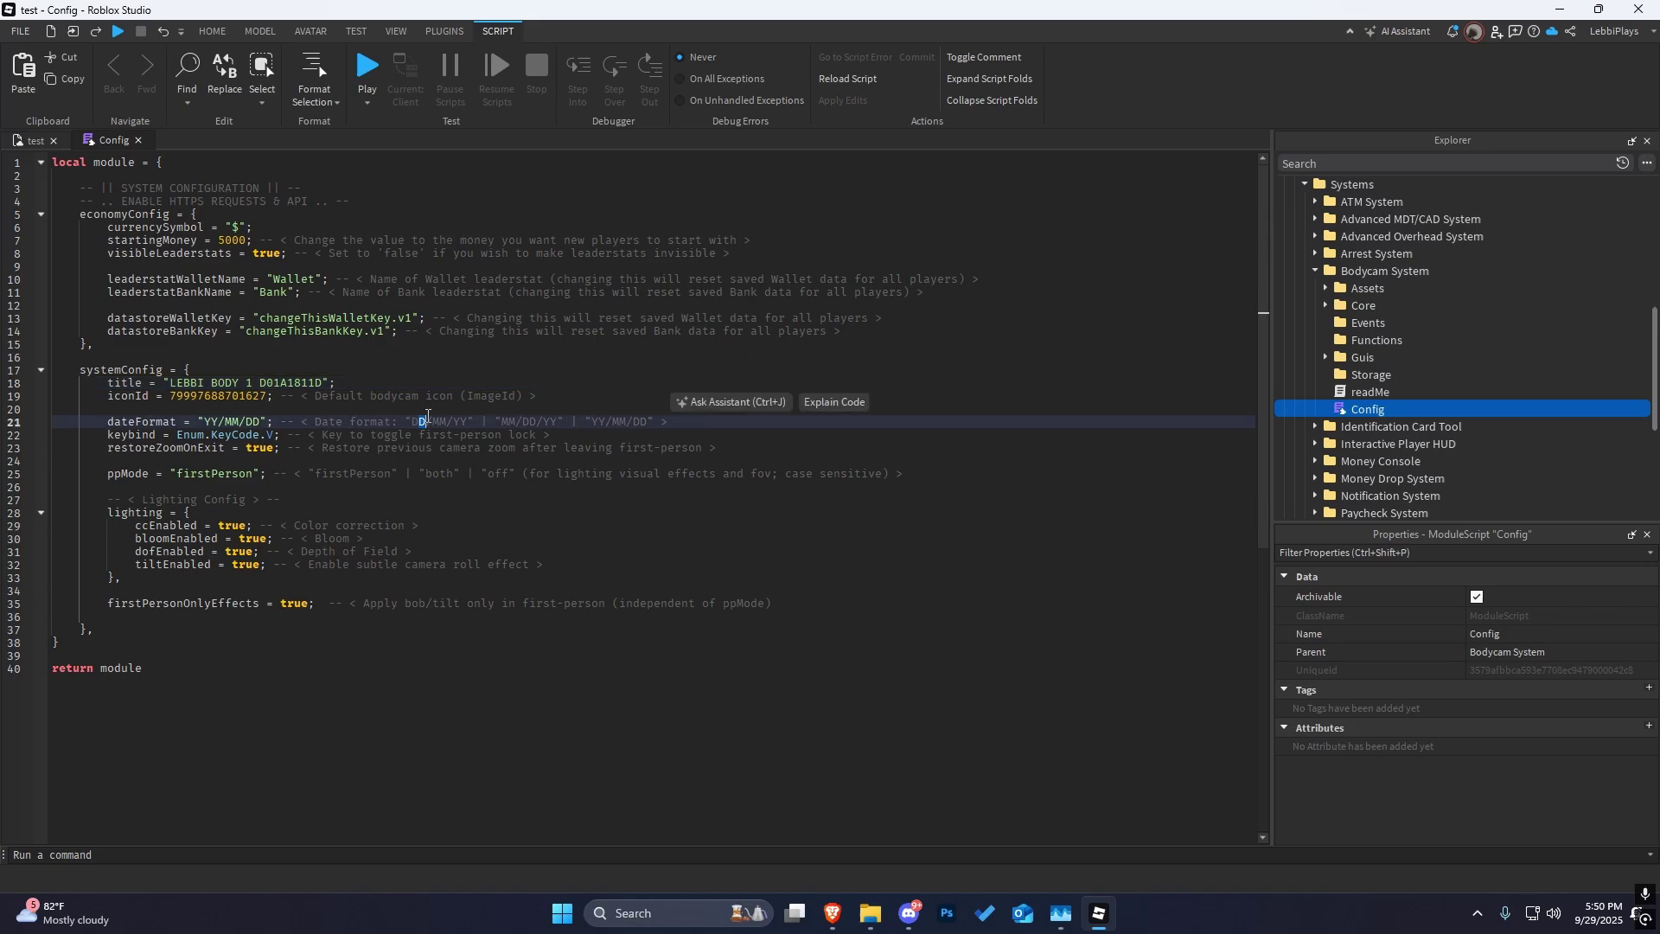
{"action": "left_click_drag", "start_coordinate": [217, 421], "coordinate": [209, 422]}
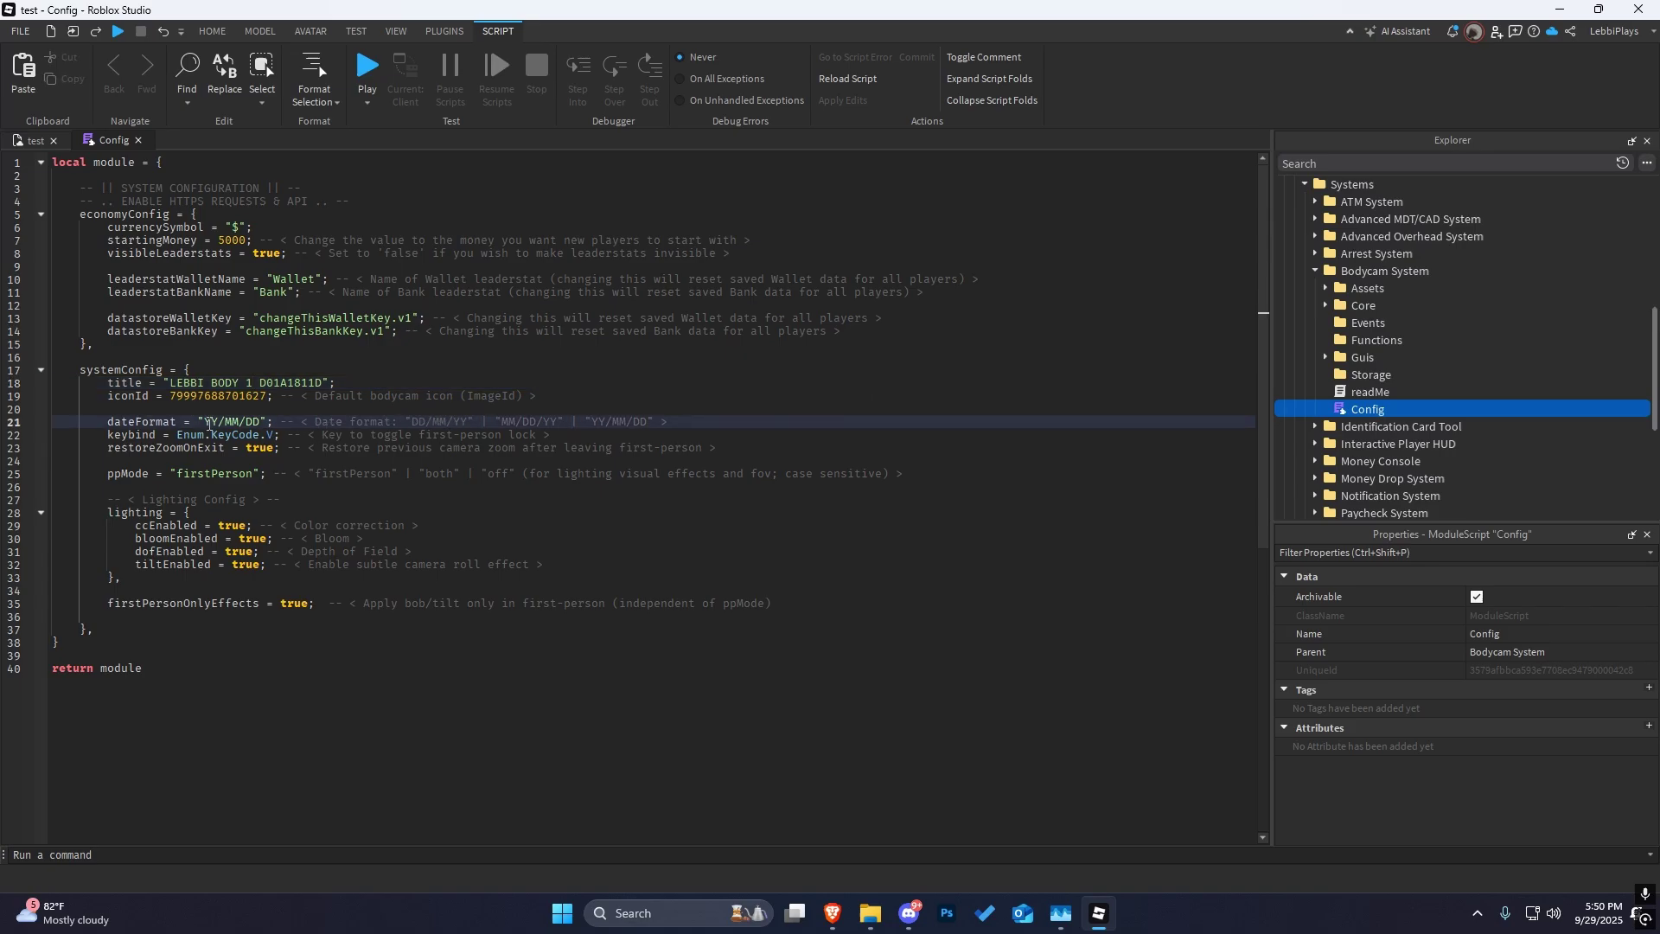
{"action": "left_click", "coordinate": [198, 421]}
- Start a play test, walk onto the Police team pad and open the uniform locker
{"action": "left_click", "coordinate": [36, 140]}
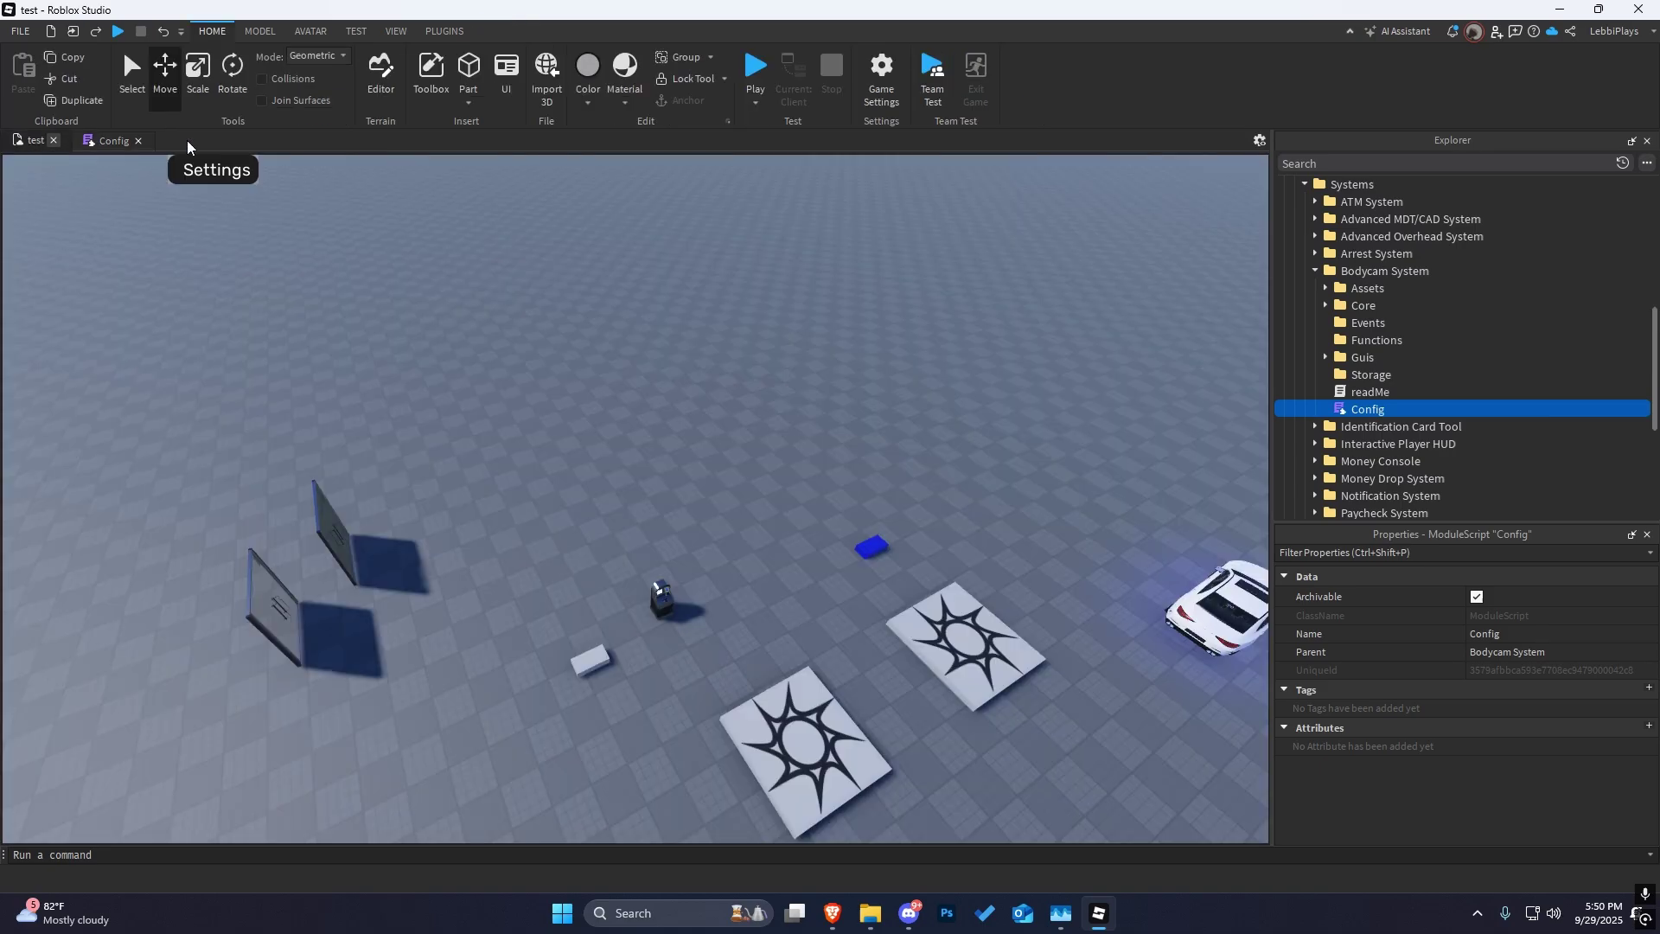
{"action": "left_click", "coordinate": [751, 68]}
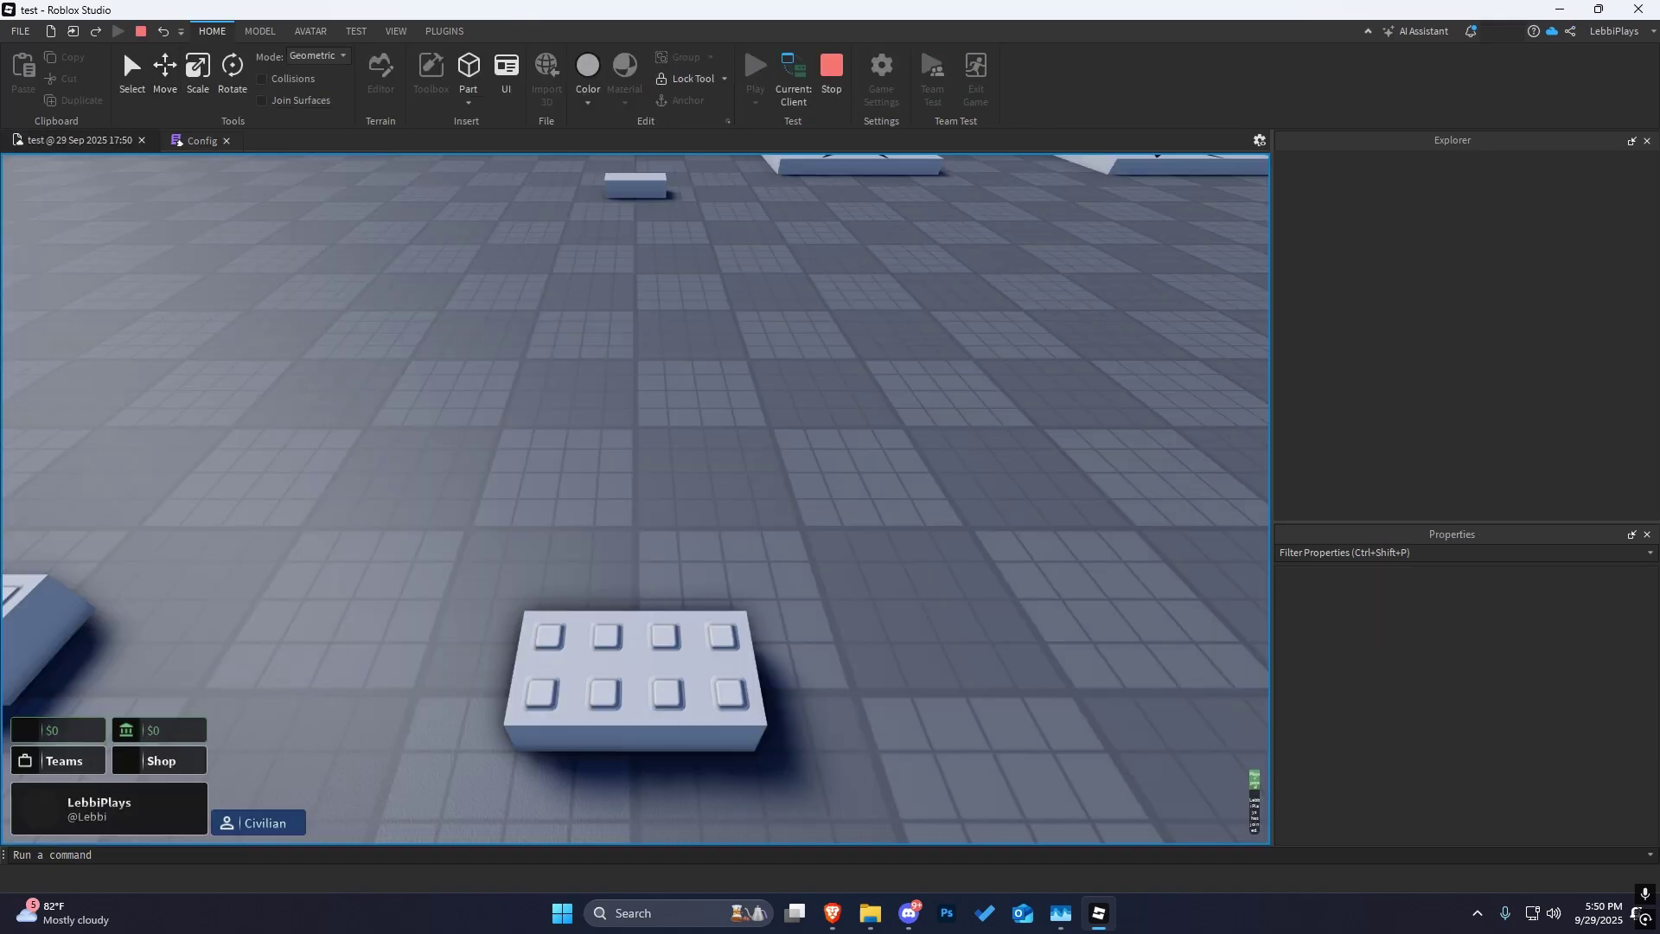
{"action": "key", "text": "w"}
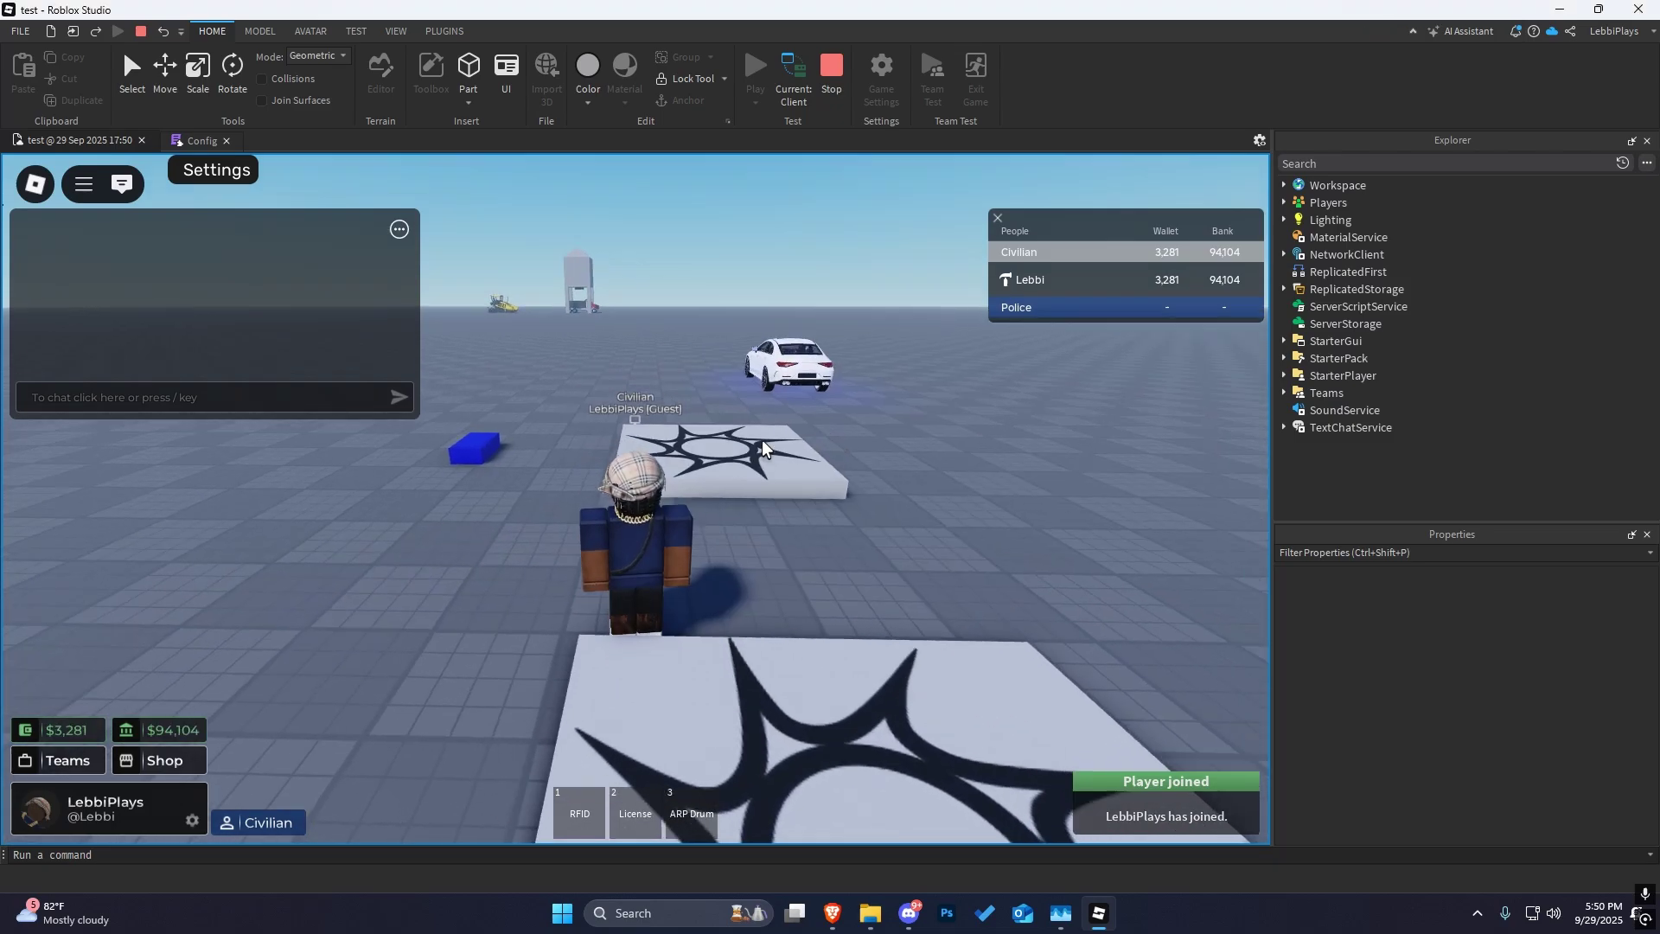
{"action": "key", "text": "a"}
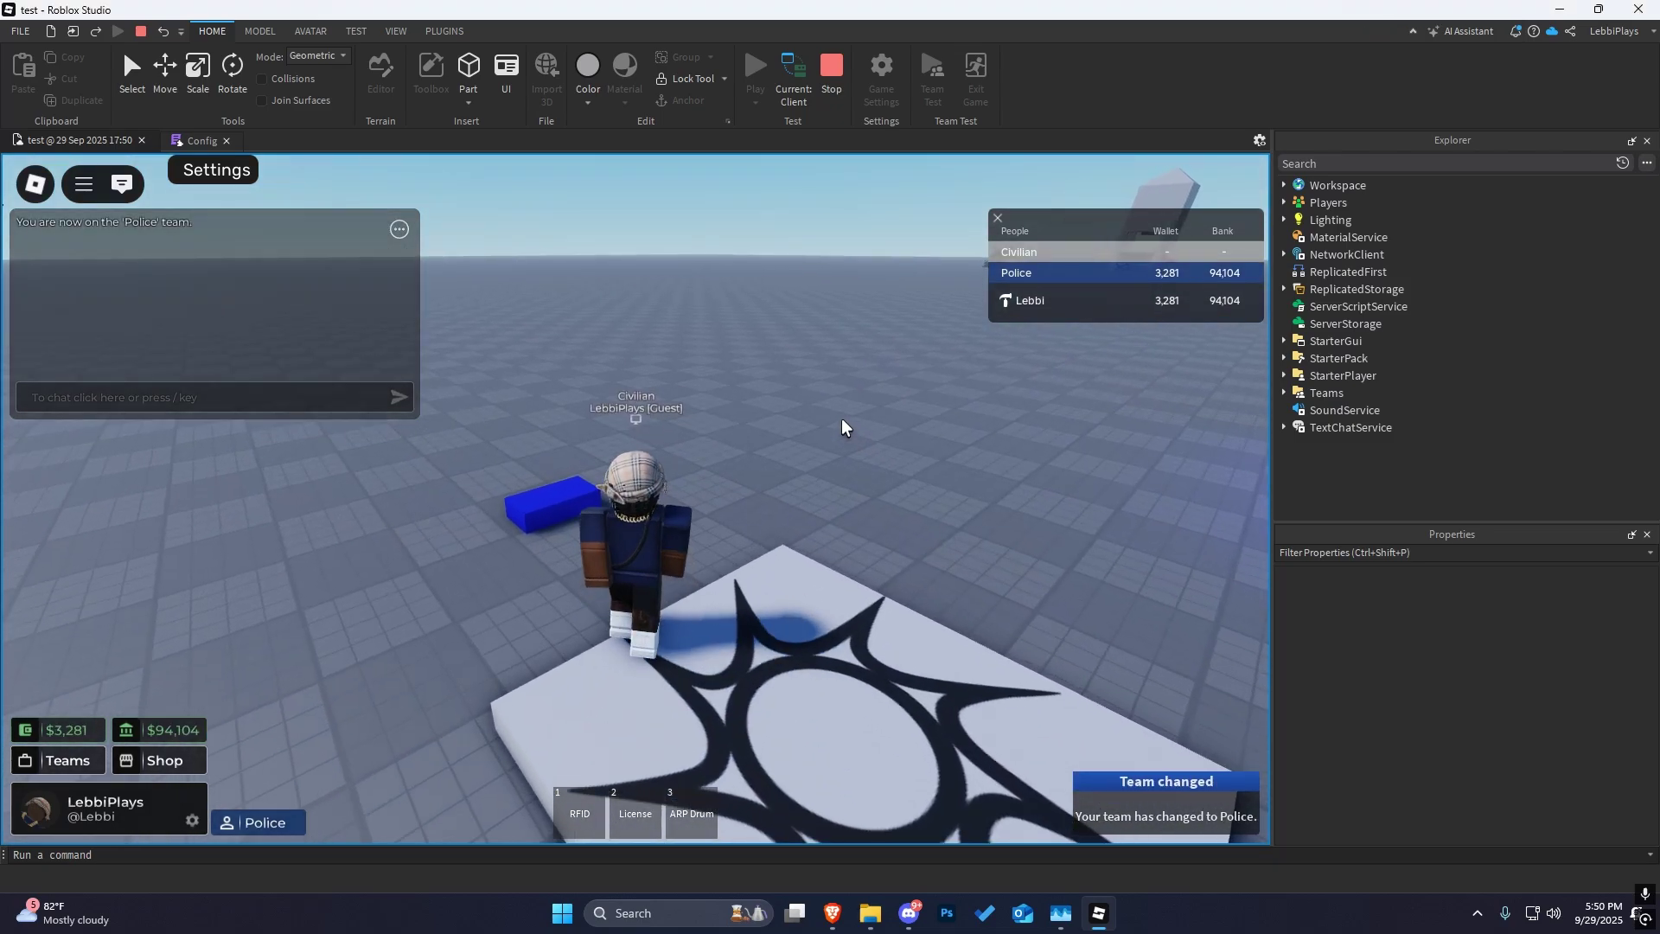
{"action": "key", "text": "e"}
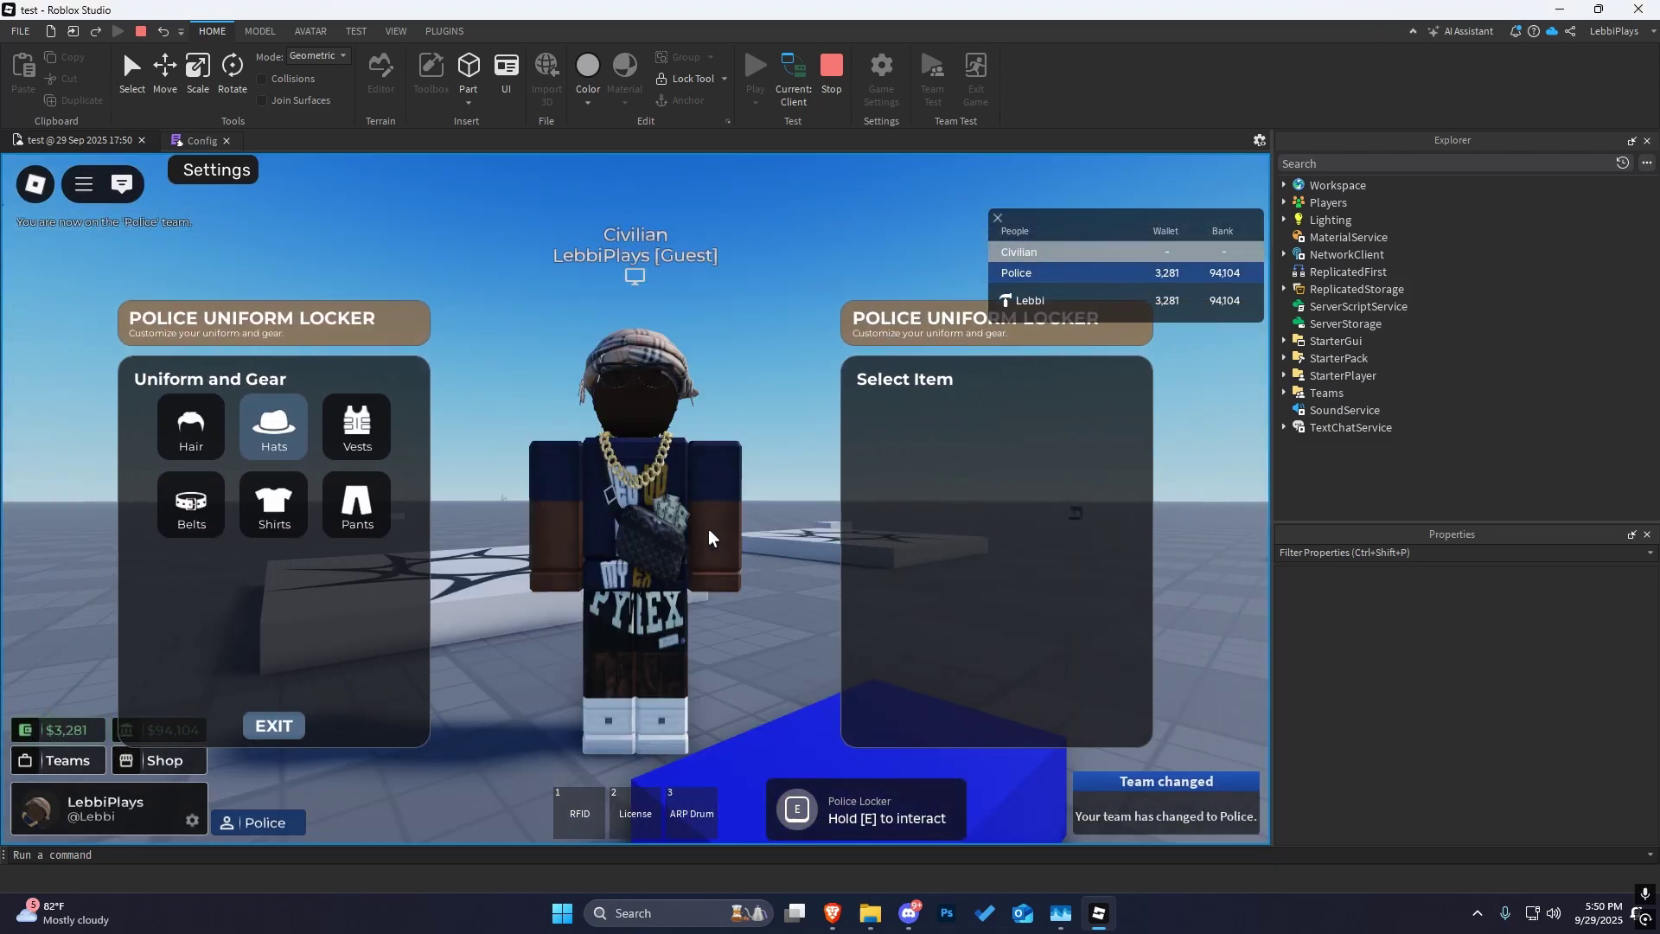
- Reset the character and reopen the police uniform locker to its vest choices
{"action": "left_click", "coordinate": [316, 724]}
{"action": "key", "text": "Escape"}
{"action": "key", "text": "r"}
{"action": "key", "text": "Return"}
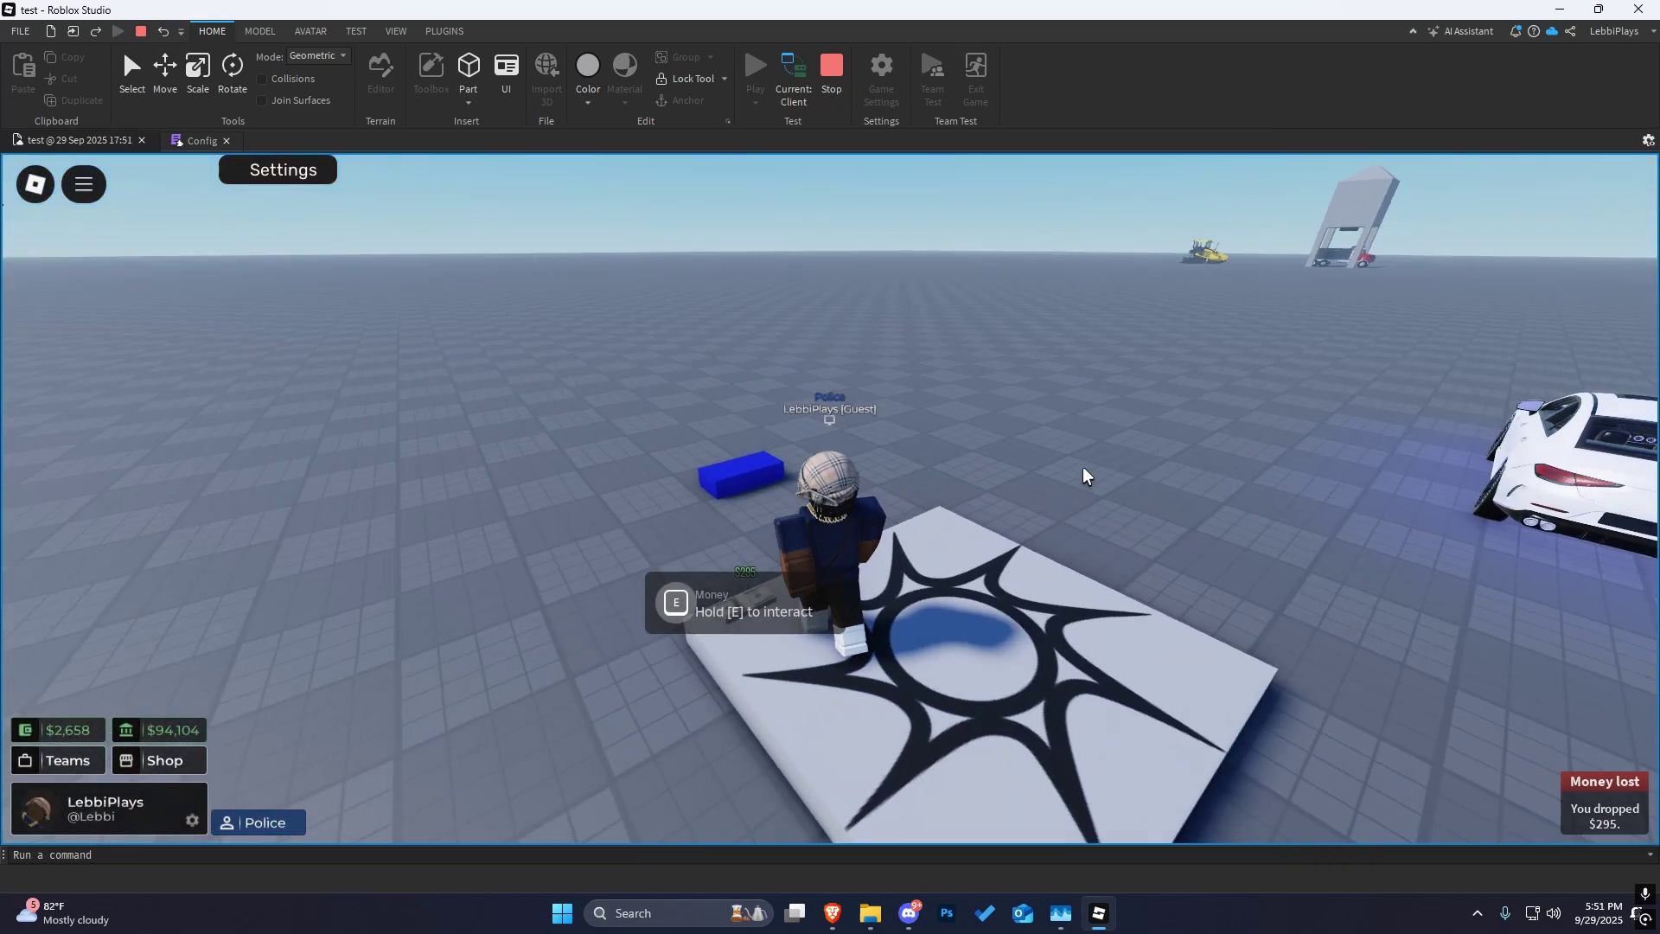
{"action": "key", "text": "e"}
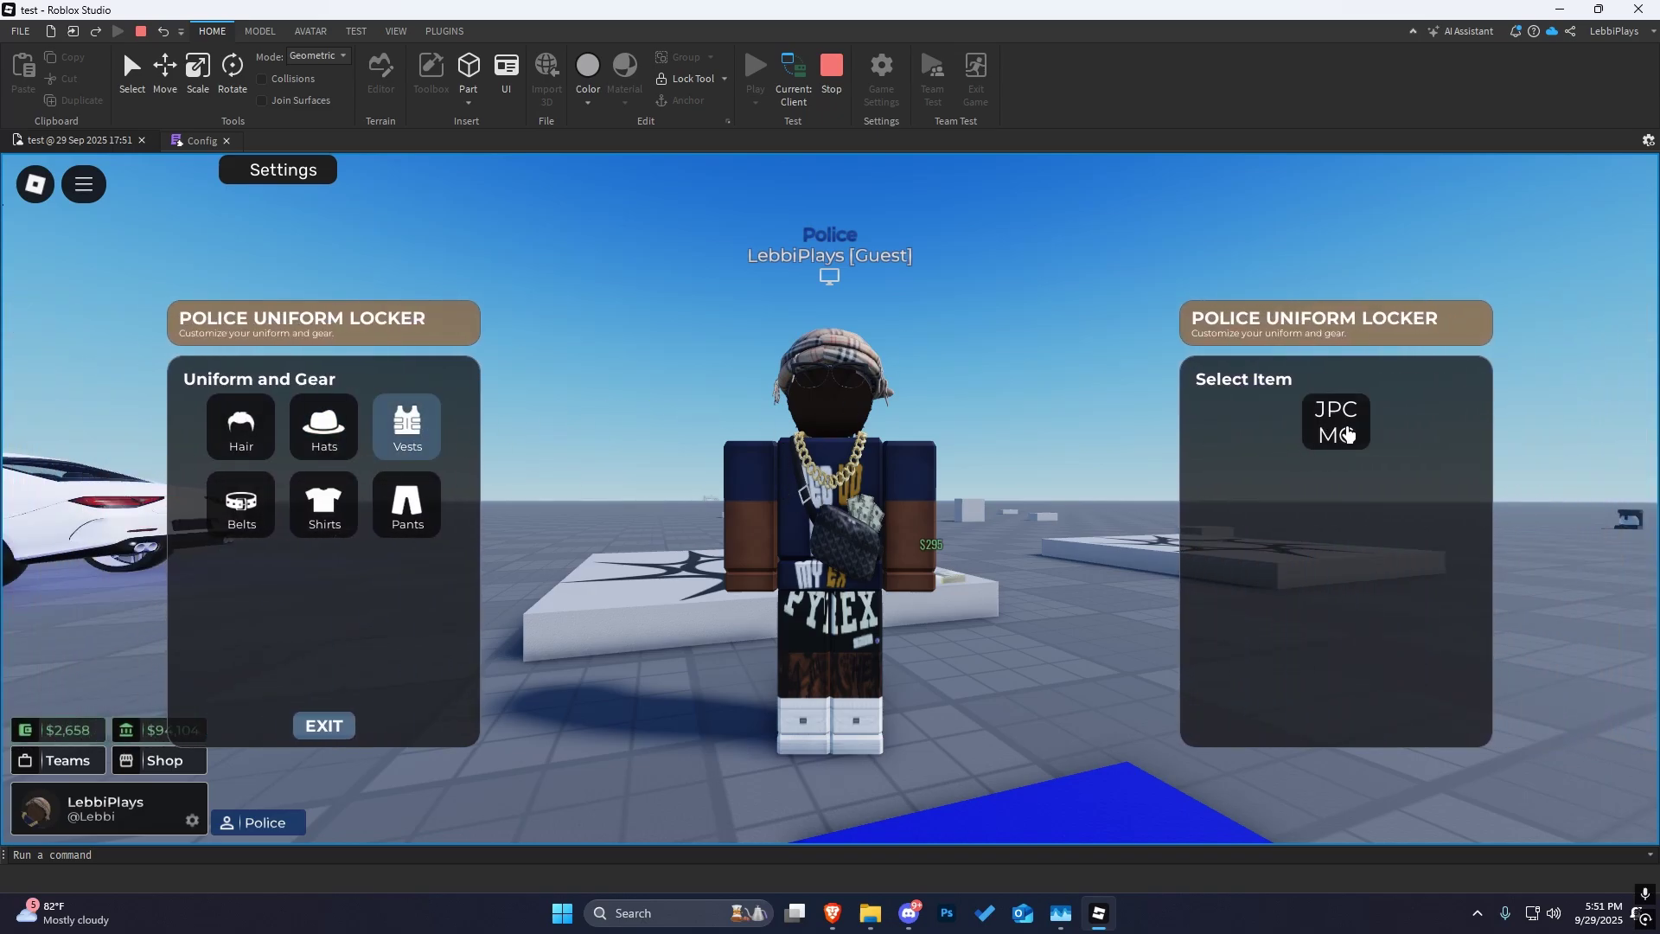
- Equip the JPC MC vest, close the locker and walk around in third person
{"action": "left_click", "coordinate": [340, 725]}
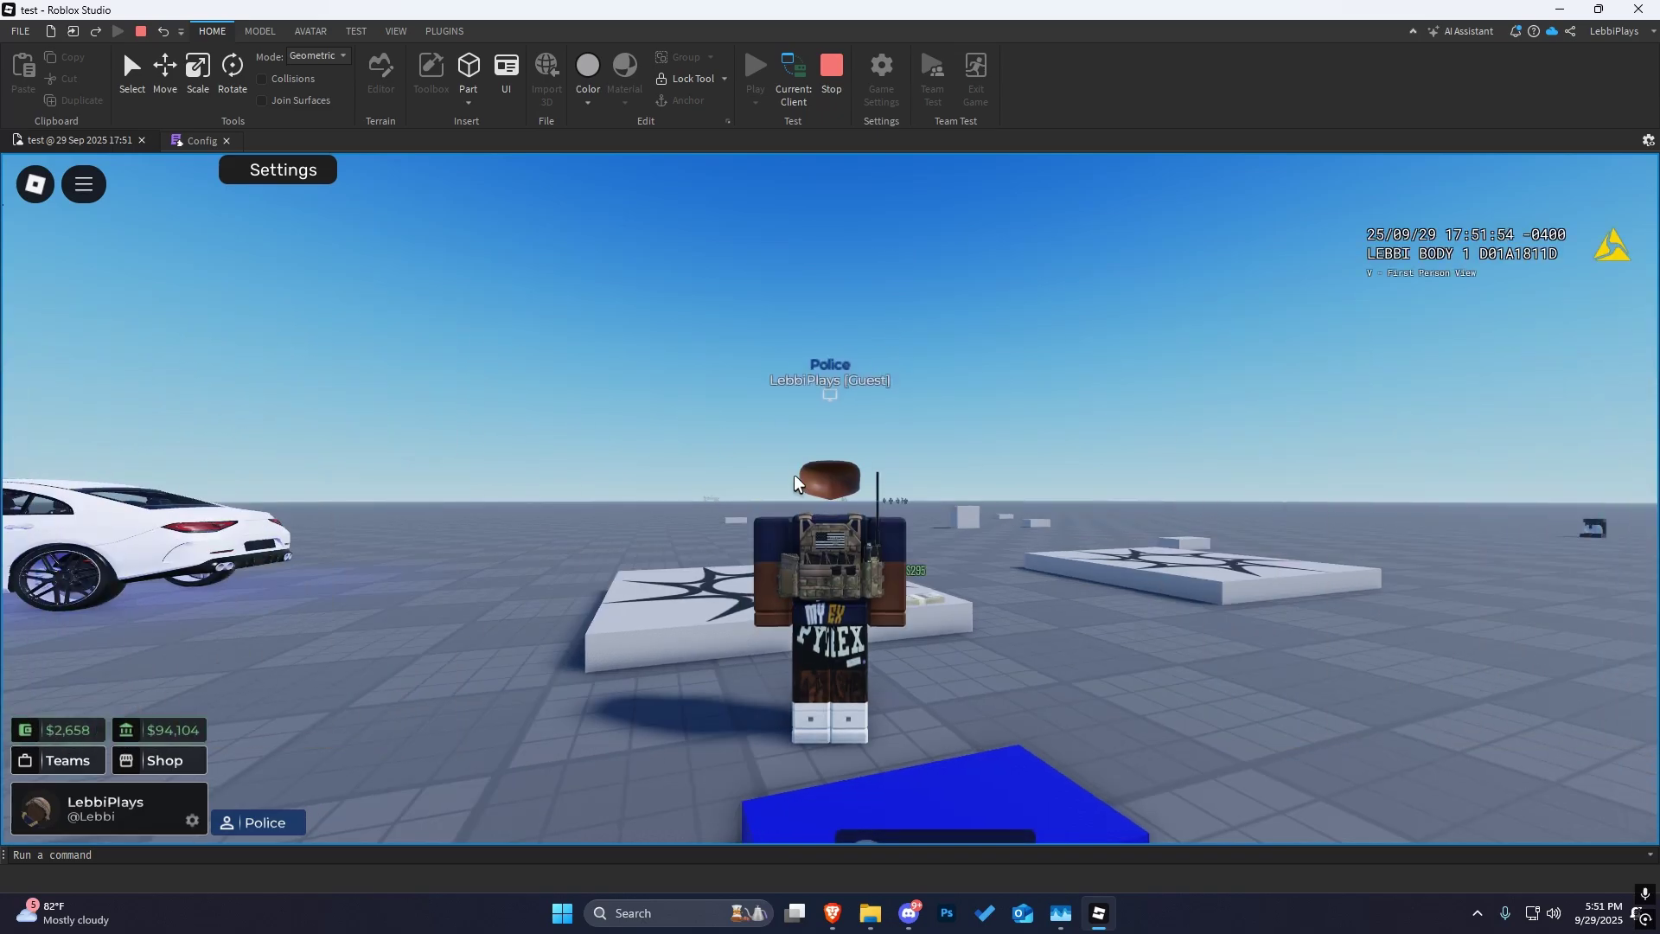
{"action": "key", "text": "w"}
{"action": "right_click_drag", "start_coordinate": [893, 480], "coordinate": [912, 447]}
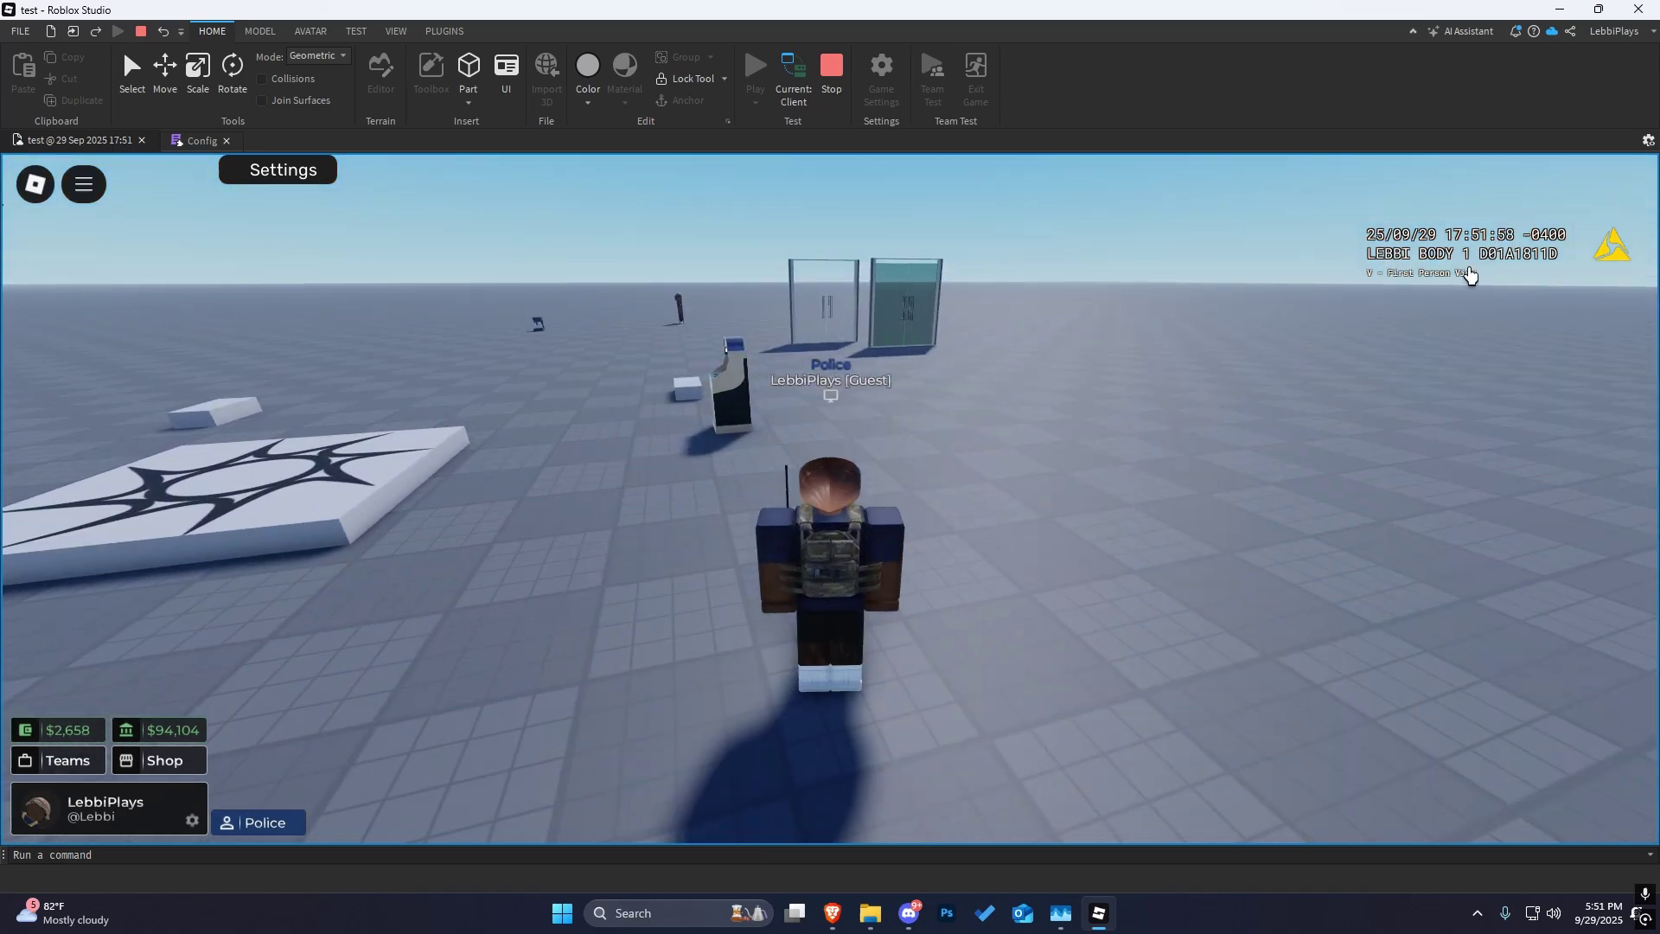
{"action": "right_click_drag", "start_coordinate": [1469, 273], "coordinate": [1352, 302]}
{"action": "key", "text": "w"}
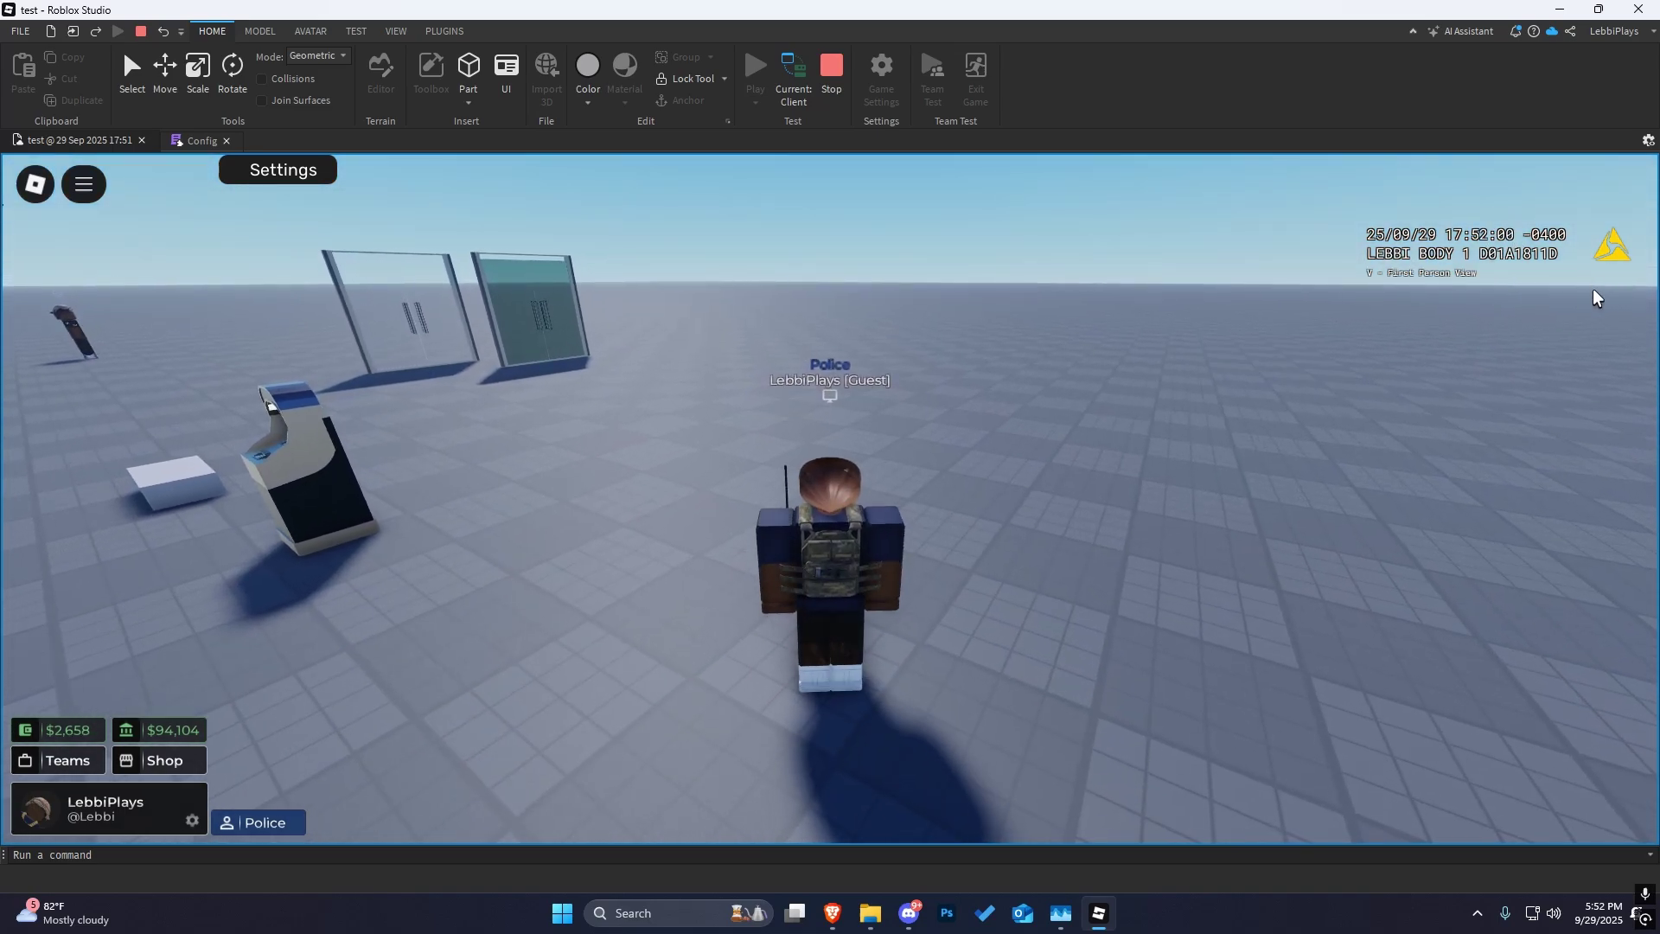
- Walk past the glass doors in first-person bodycam view, return to third person, and stop the test
{"action": "key", "text": "v"}
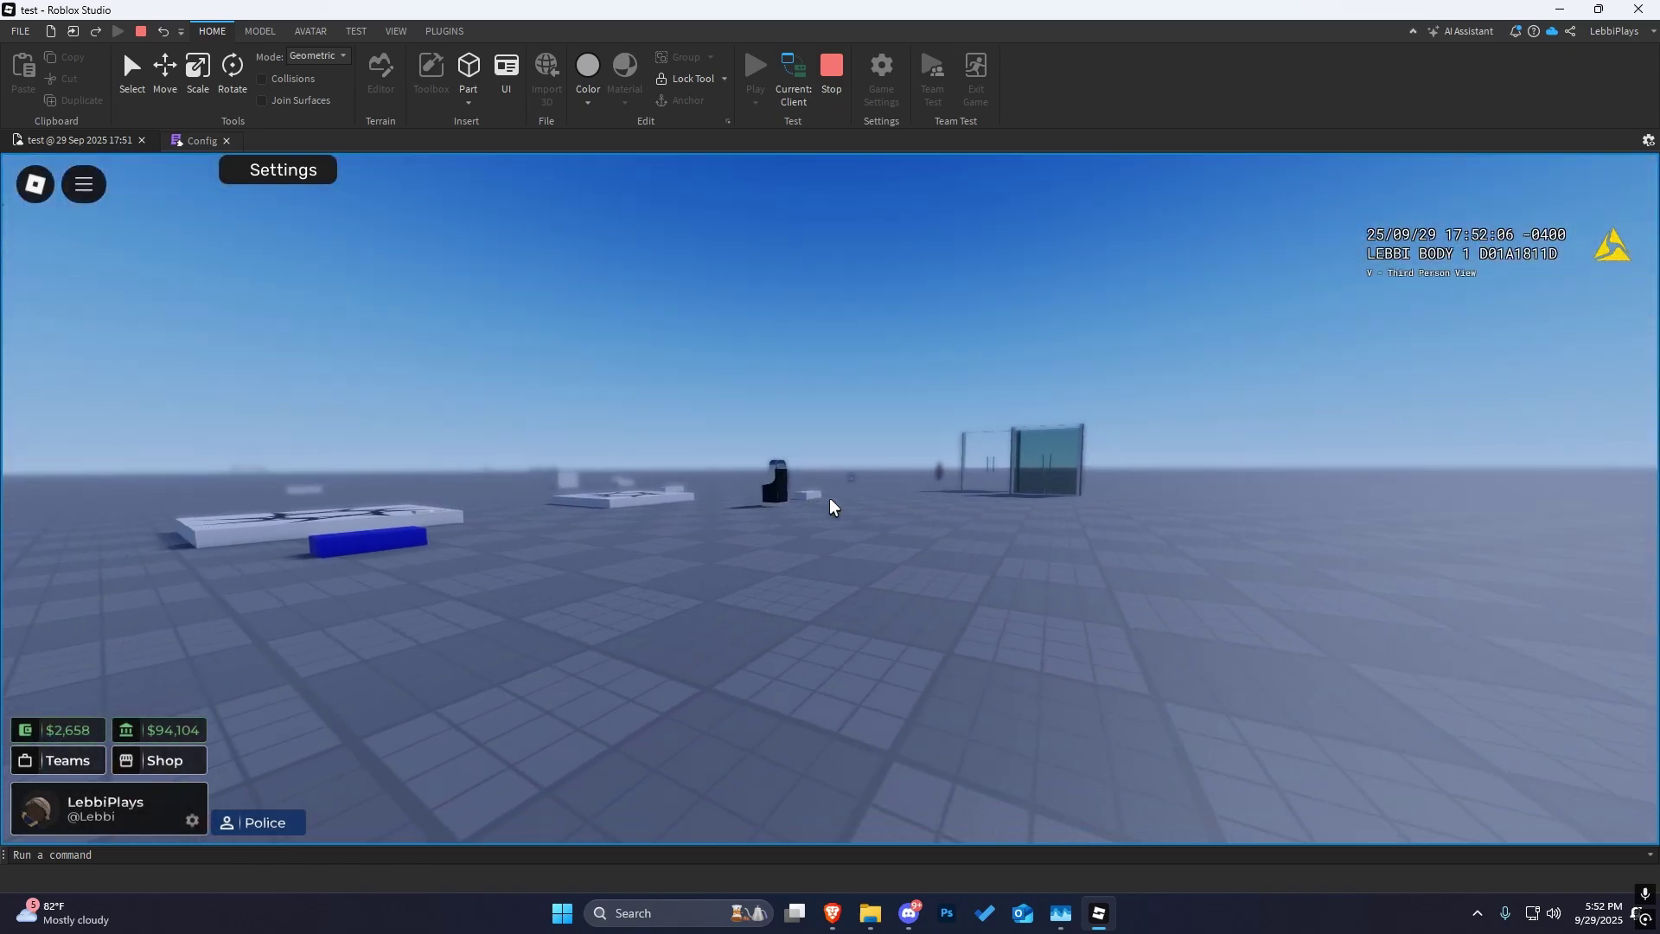
{"action": "key", "text": "w"}
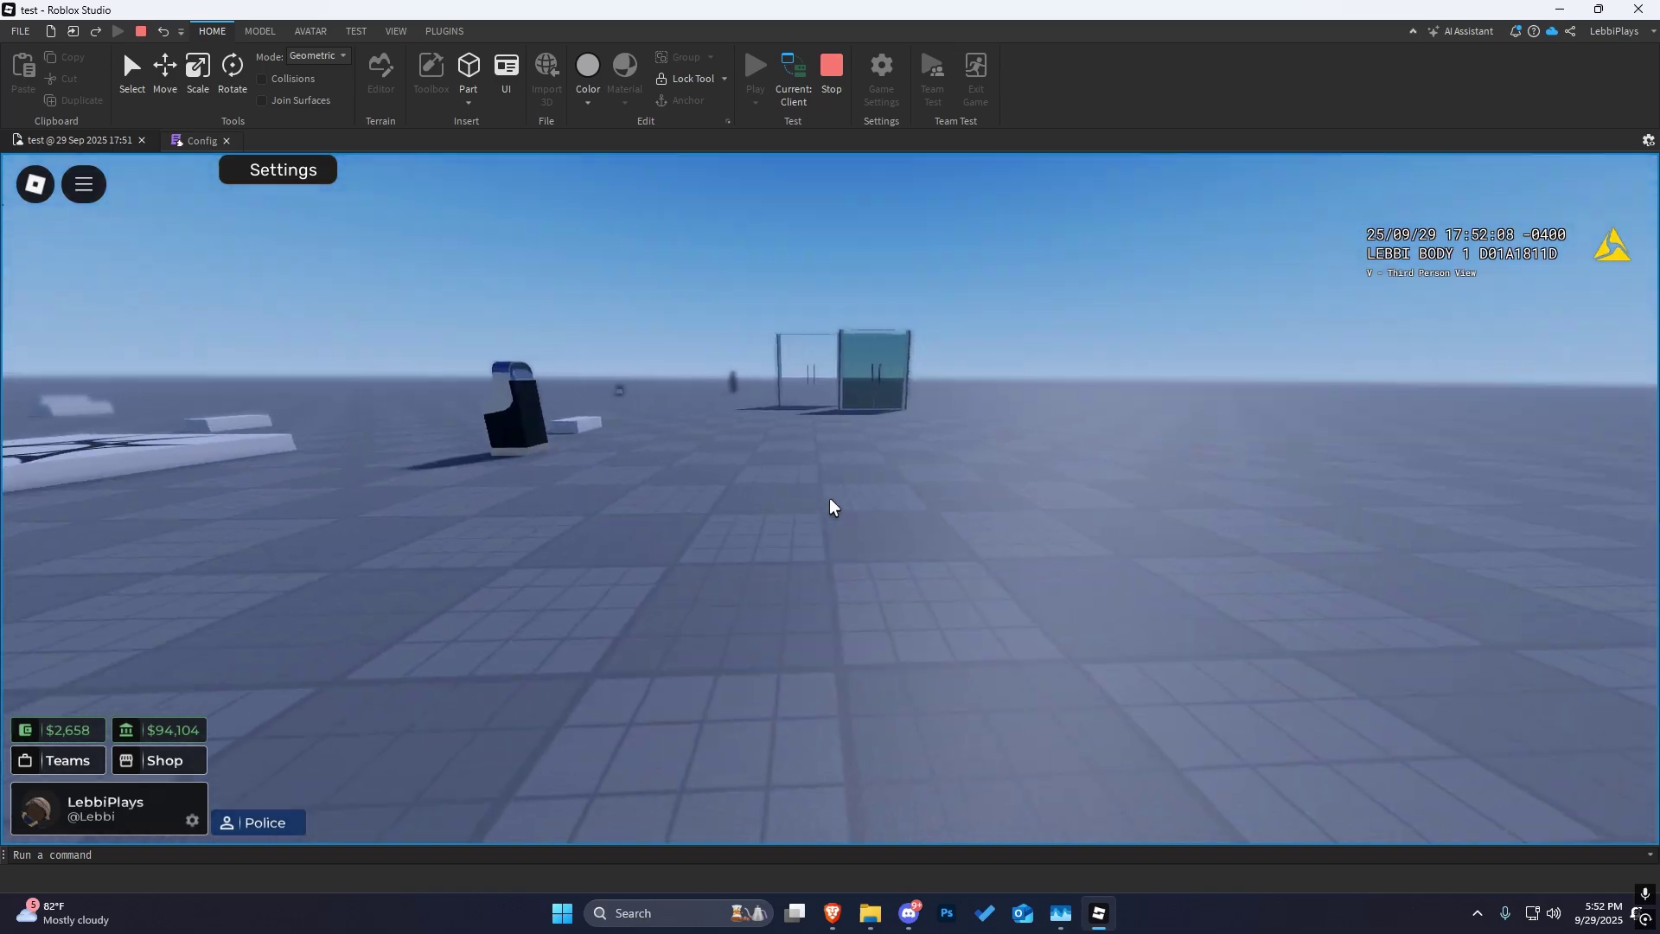
{"action": "key", "text": "w"}
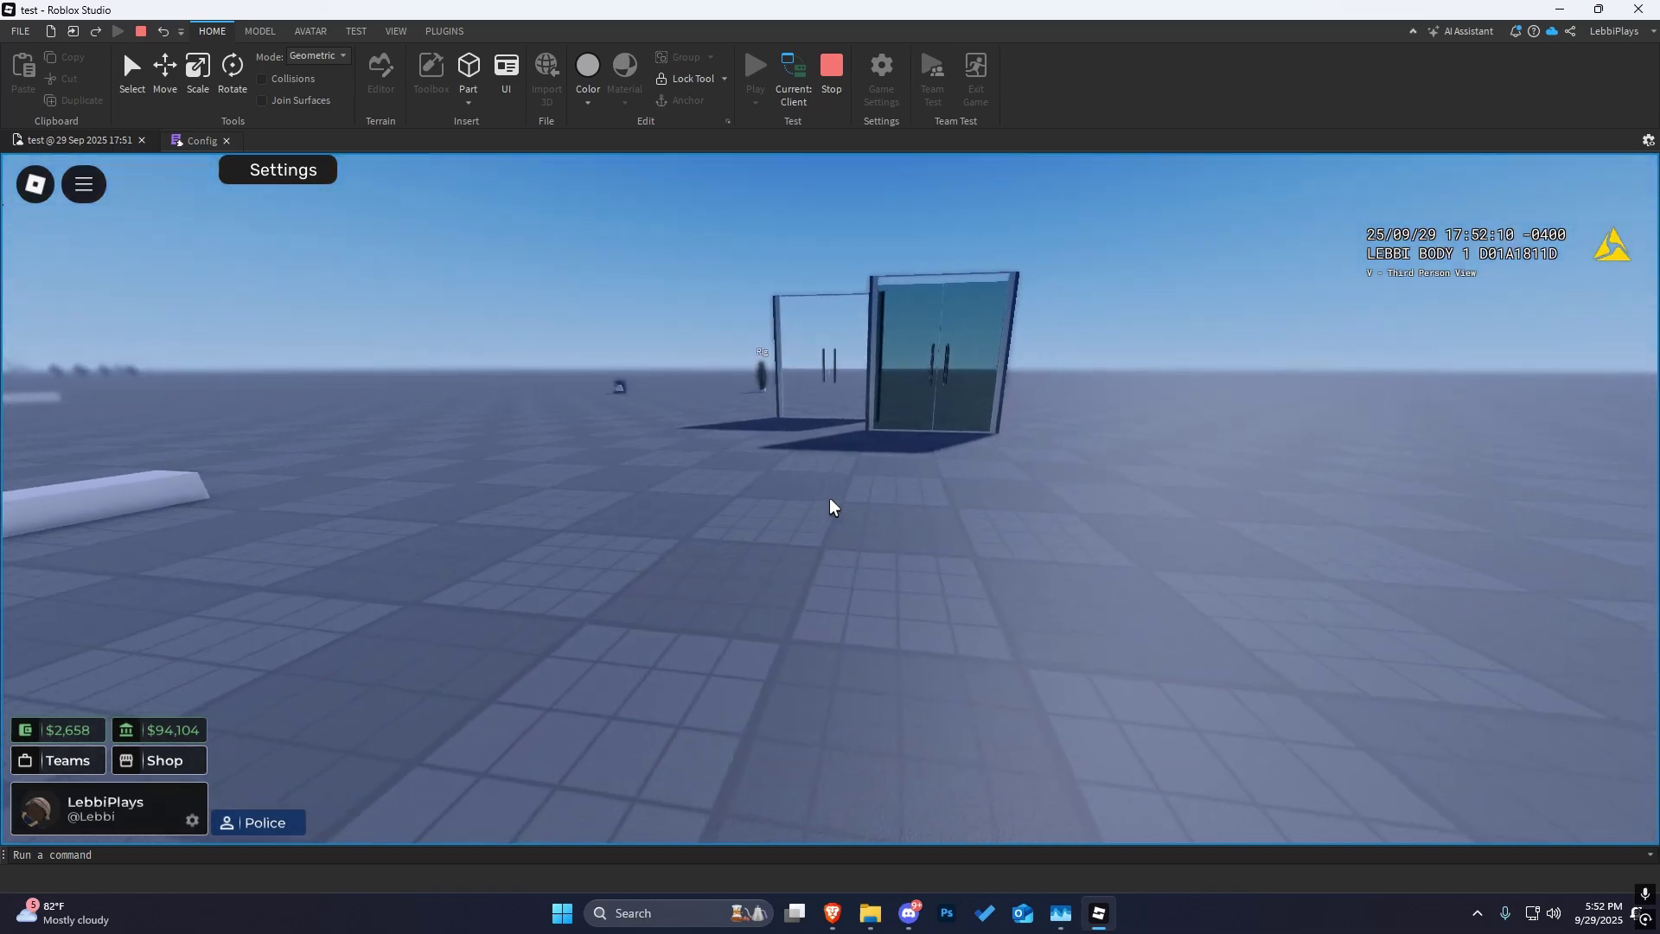
{"action": "key", "text": "w"}
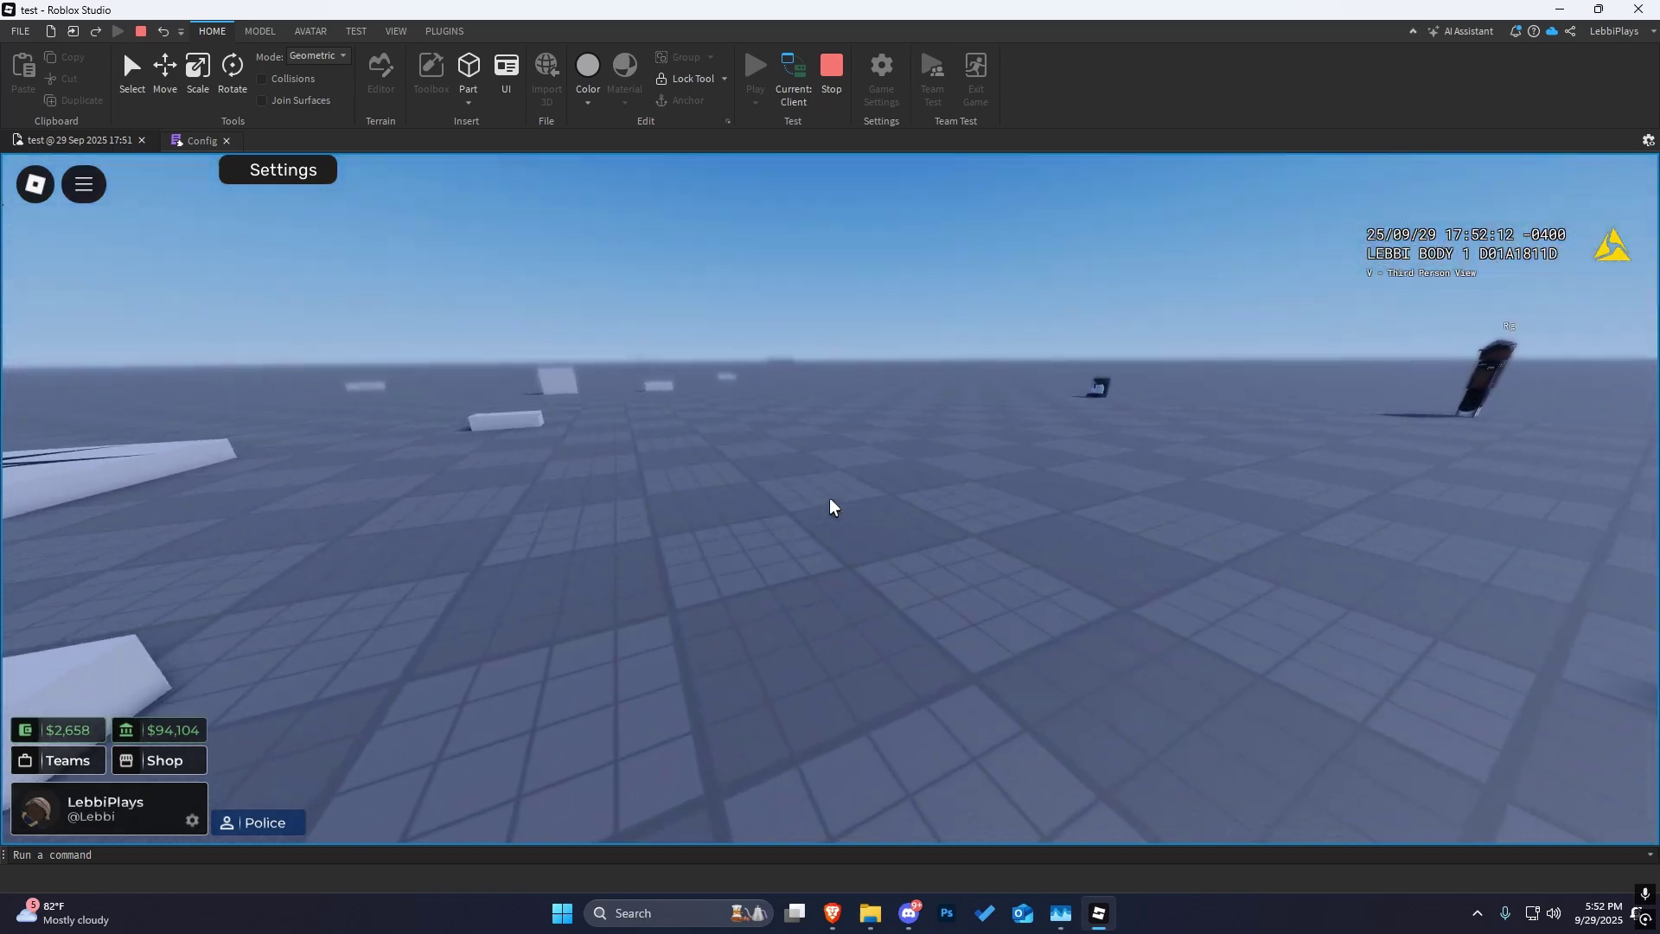
{"action": "key", "text": "v"}
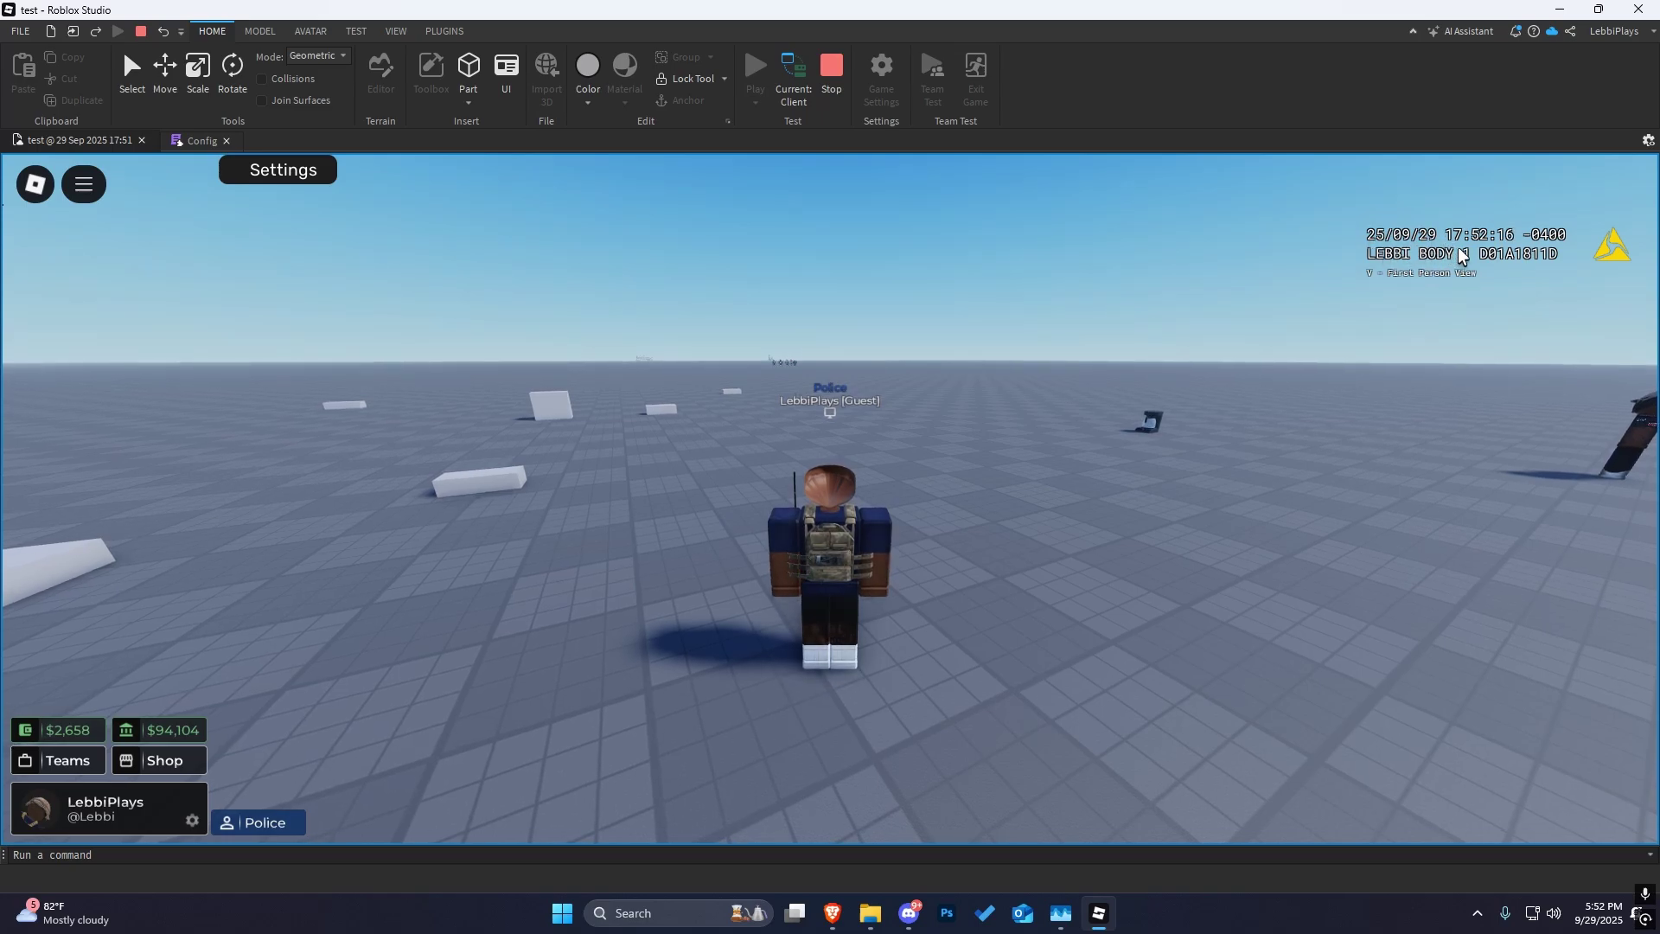
{"action": "key", "text": "w"}
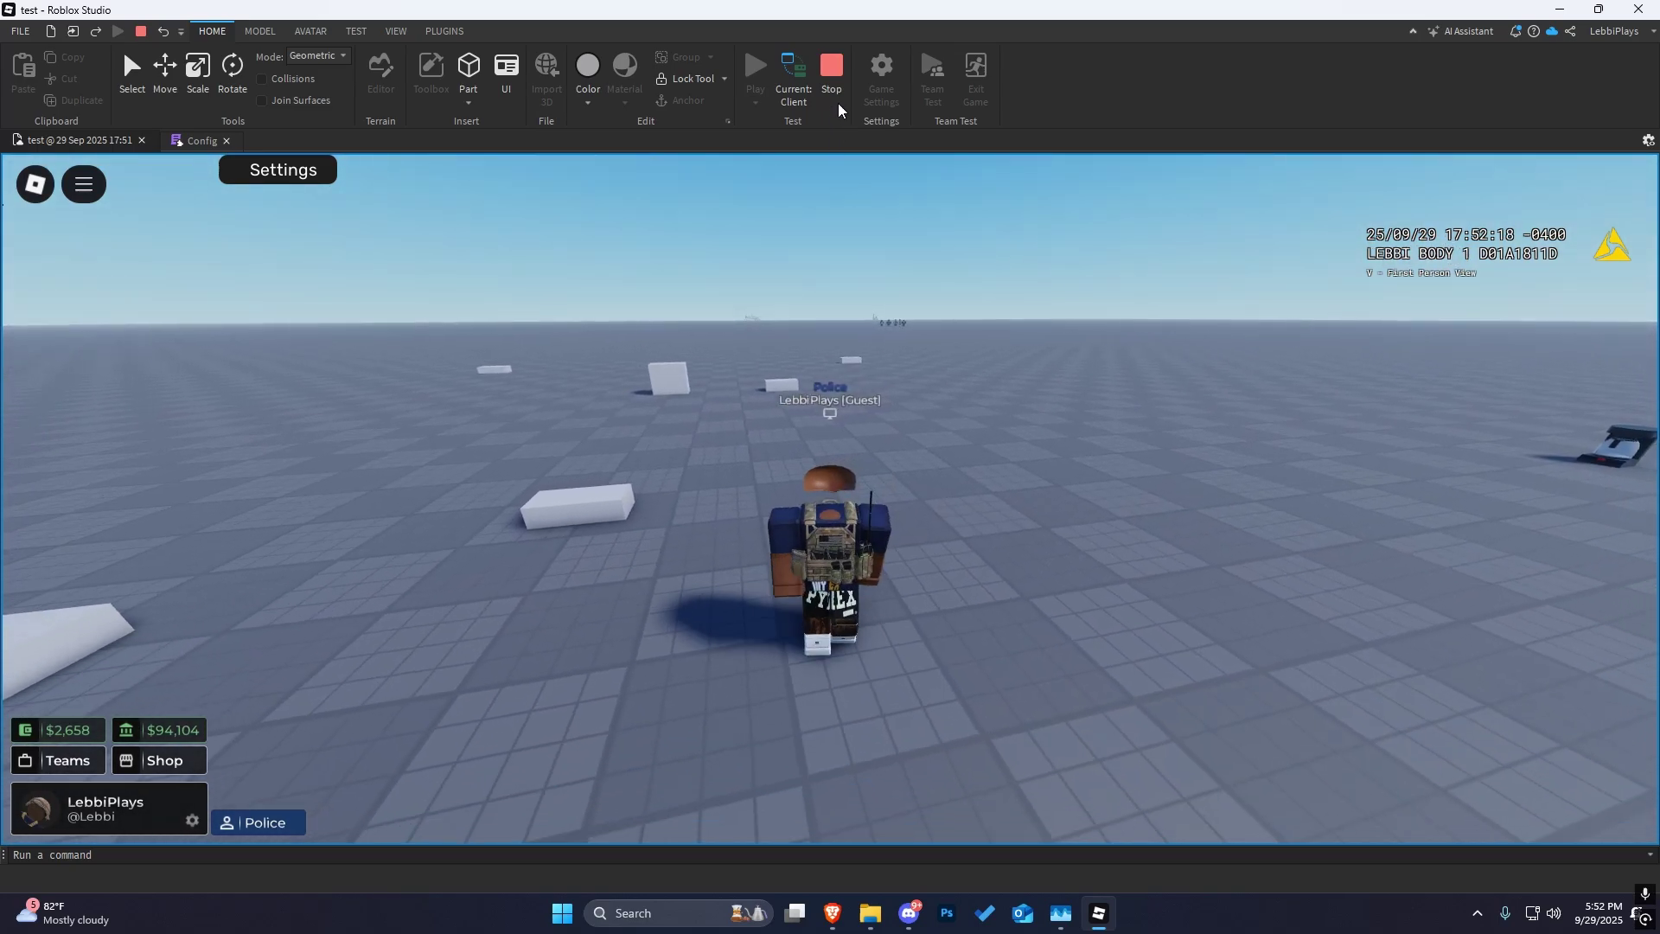
{"action": "left_click", "coordinate": [832, 69]}
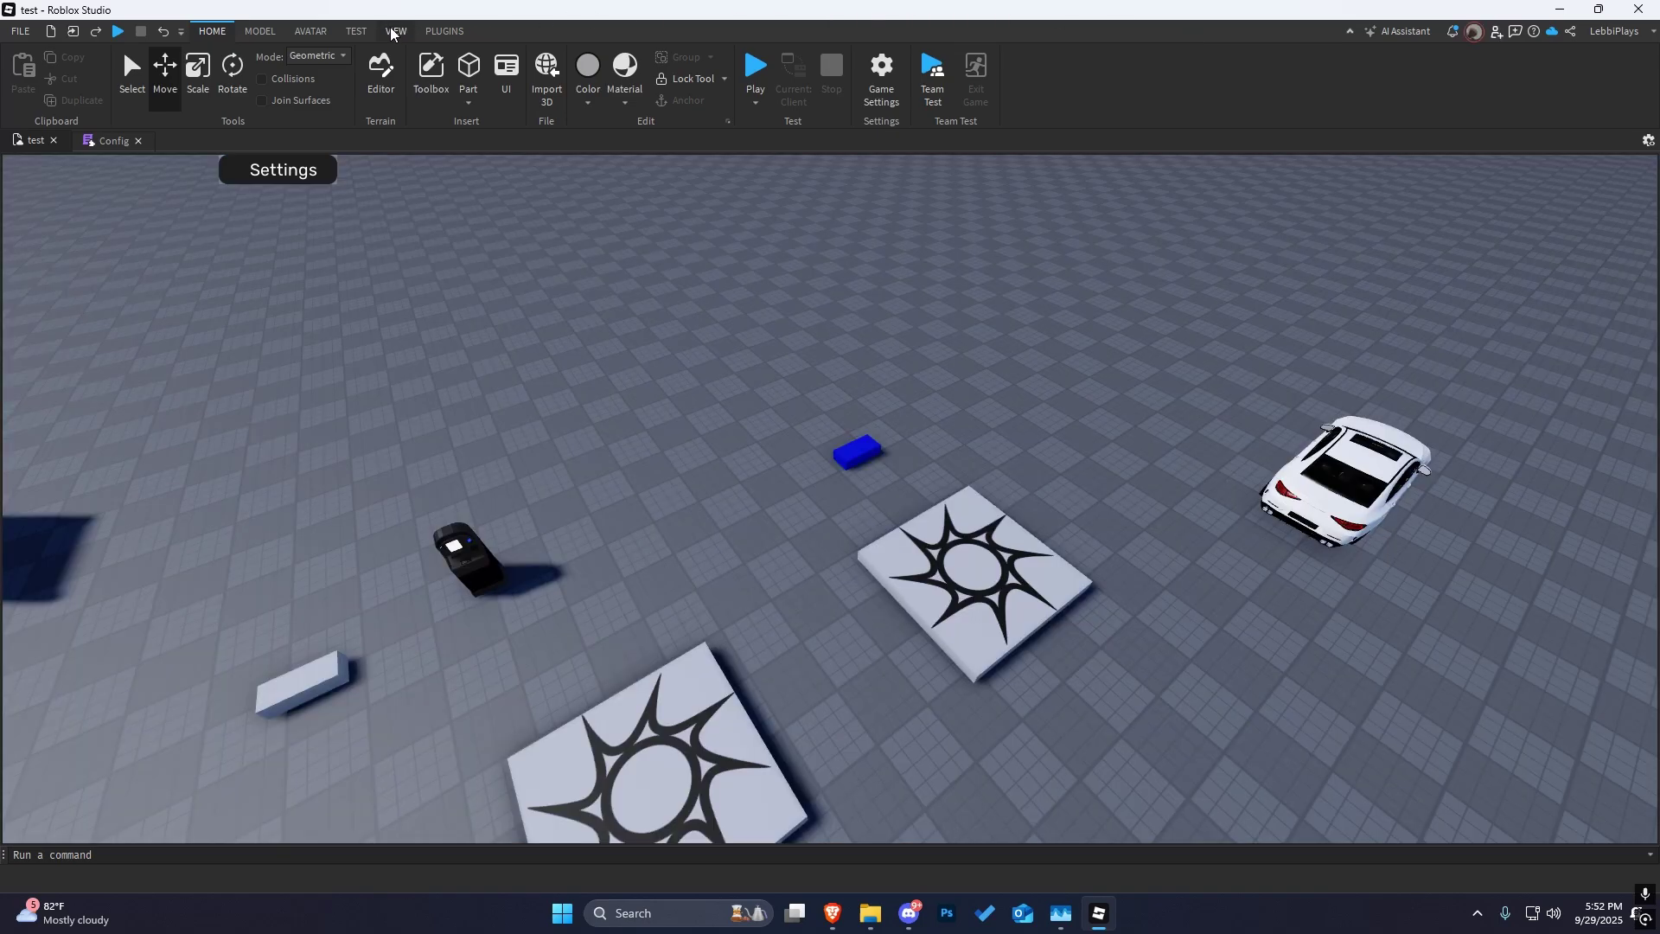
- Reopen the Explorer panel from the View tab and switch back to the Config script
{"action": "left_click", "coordinate": [387, 25]}
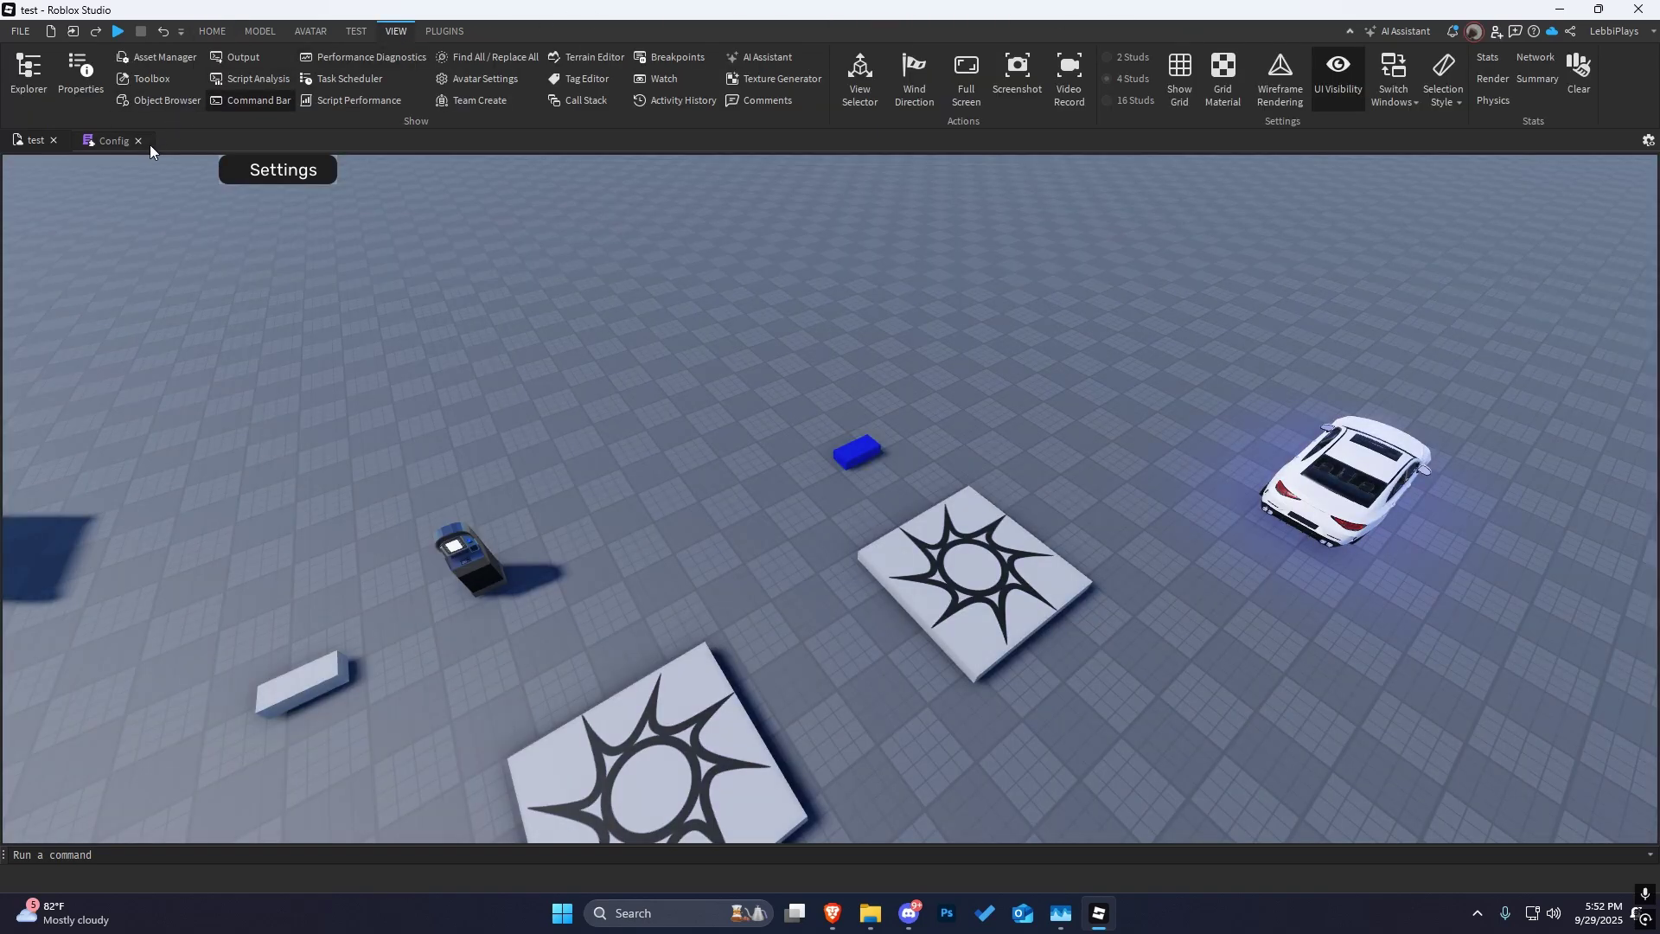
{"action": "left_click", "coordinate": [62, 67]}
{"action": "scroll", "coordinate": [542, 288], "scroll_direction": "down", "scroll_amount": 3}
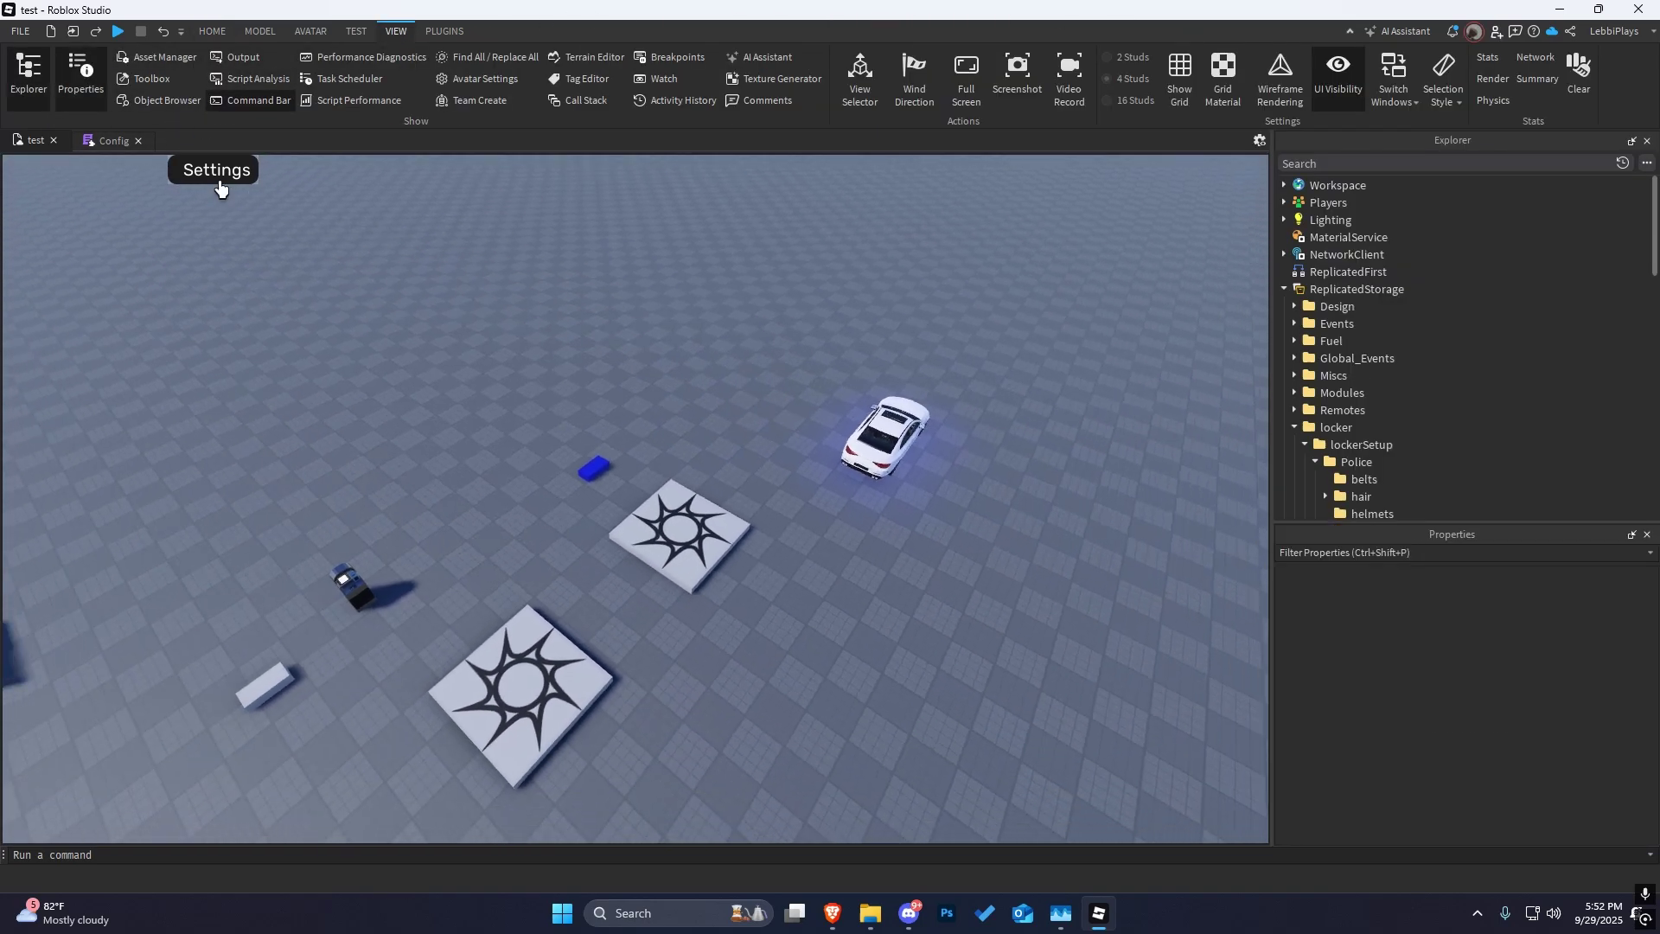
{"action": "left_click", "coordinate": [99, 140]}
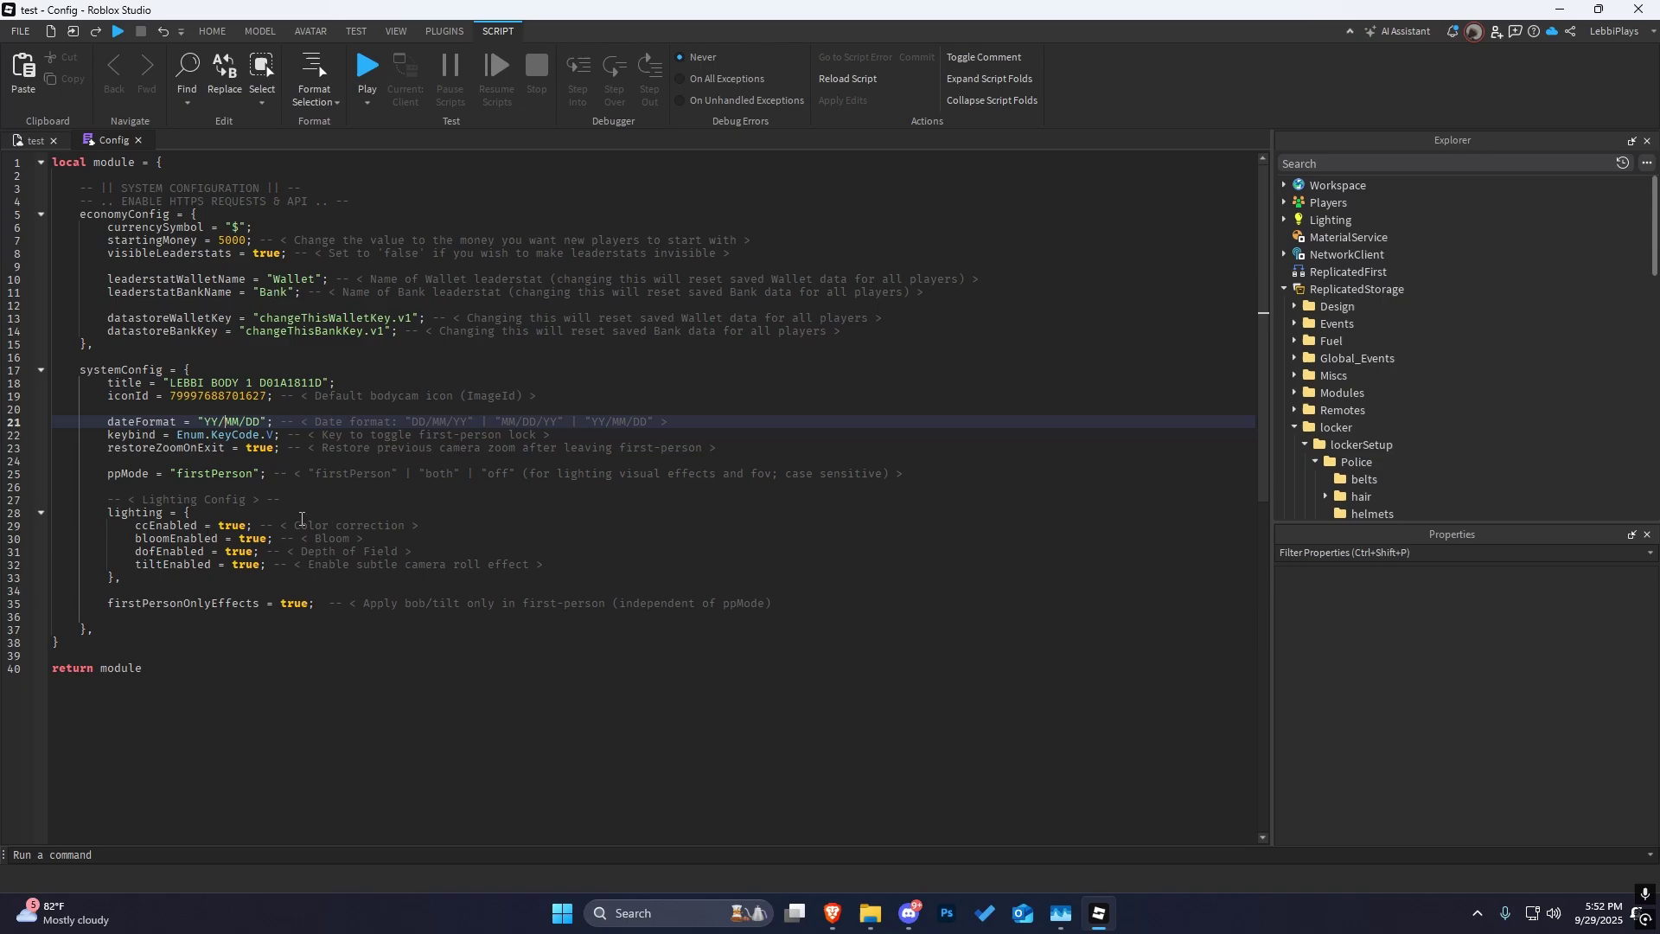